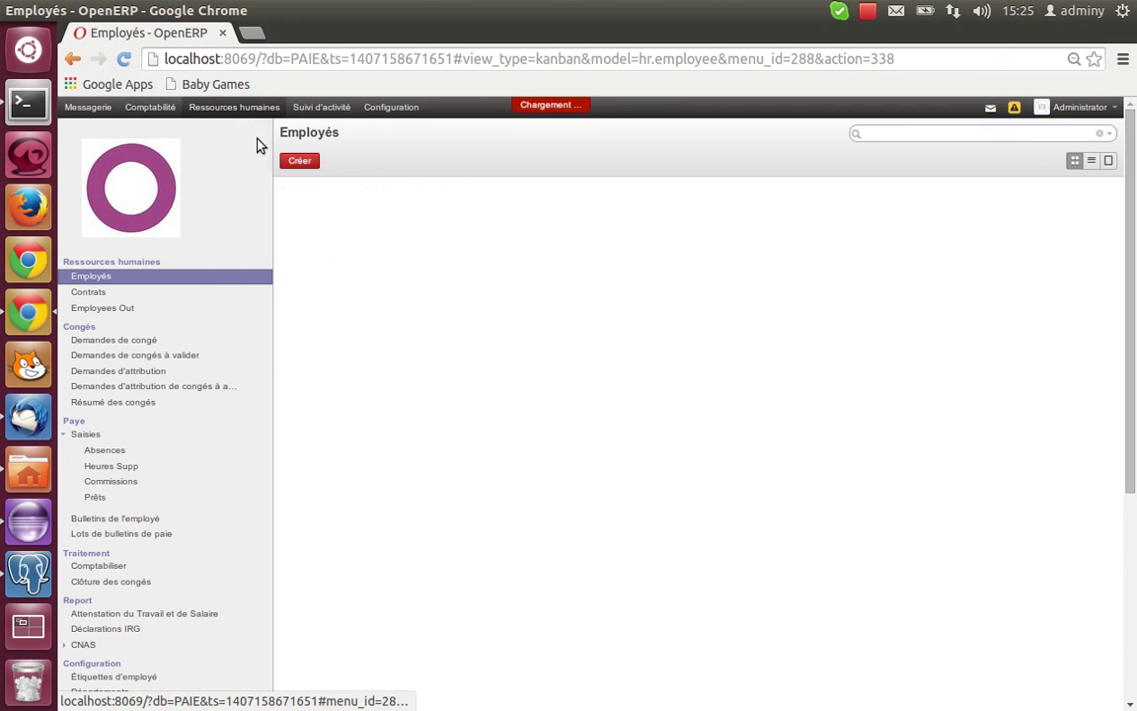
# Review the IRG bracket table and open the 2% record of the Anciennete scale
pyautogui.scroll(-4, 276, 410)
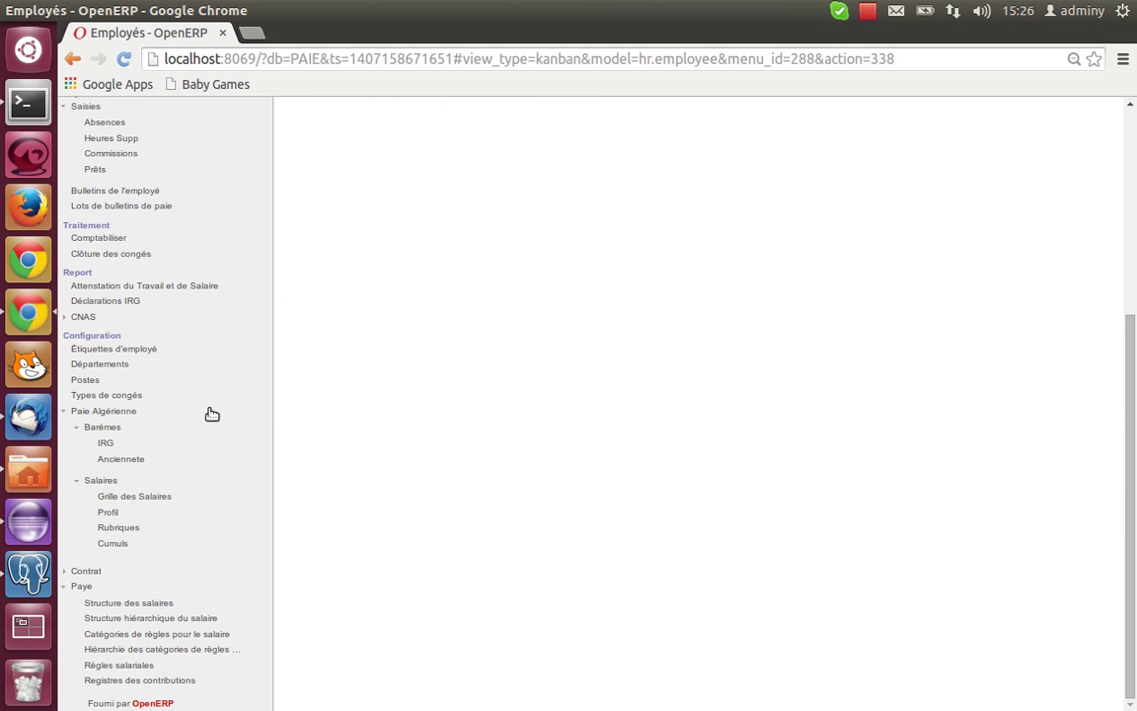
pyautogui.click(117, 444)
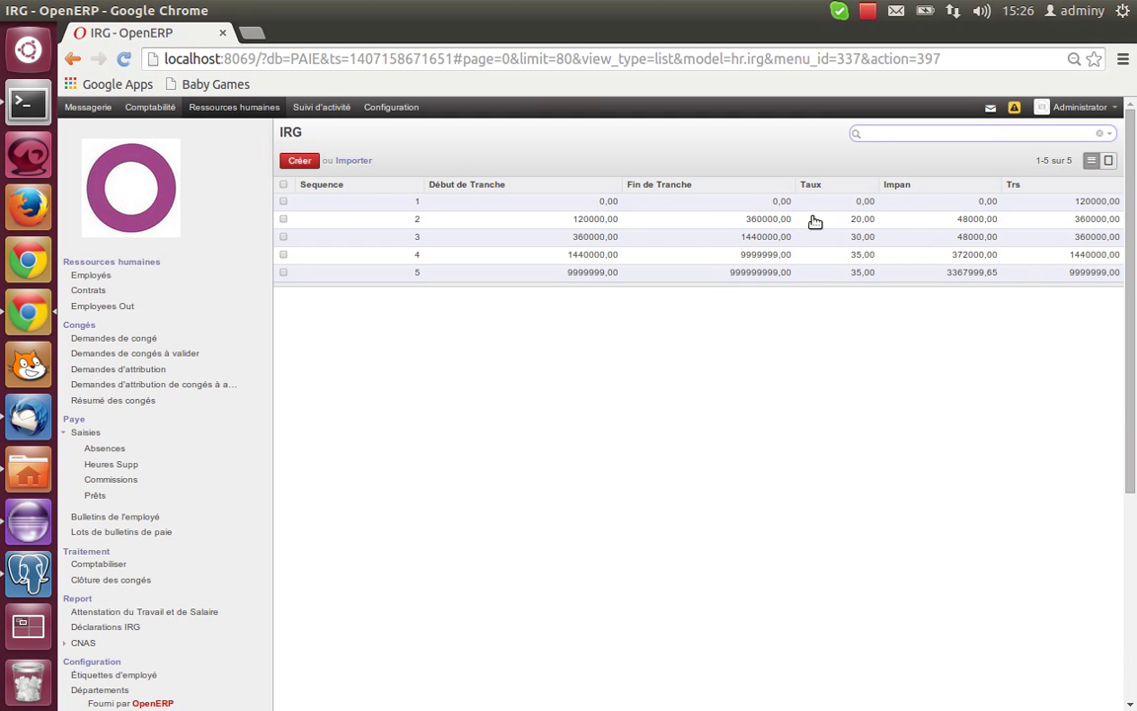
pyautogui.scroll(-5, 769, 405)
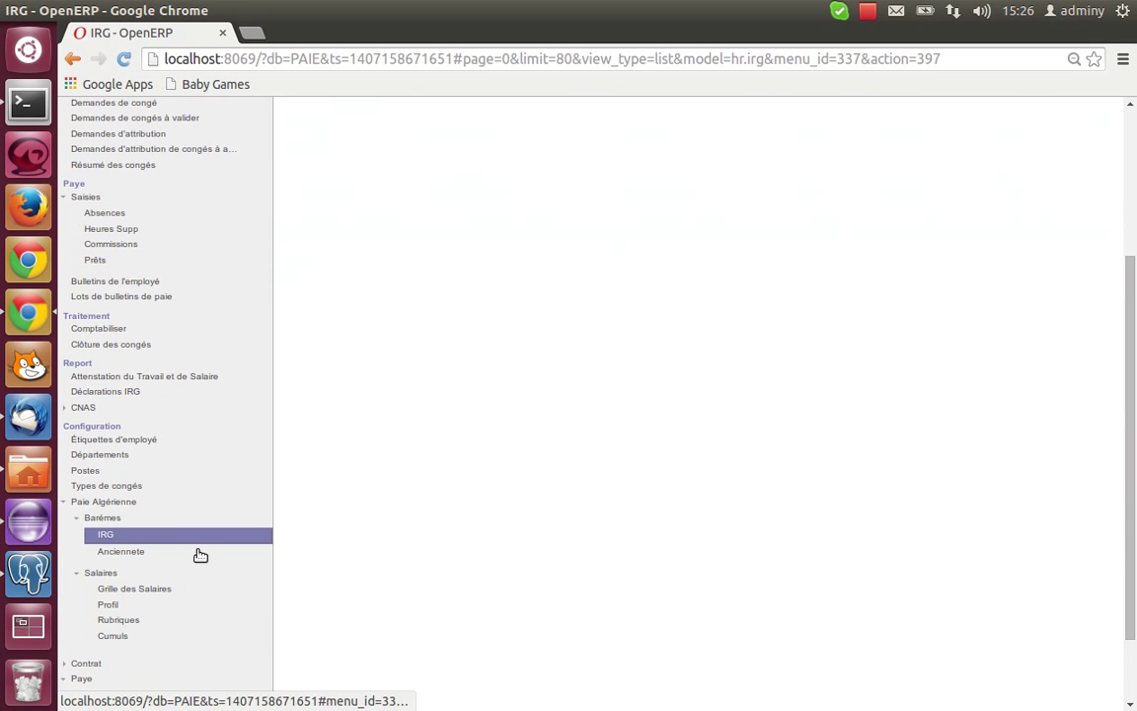
pyautogui.click(198, 553)
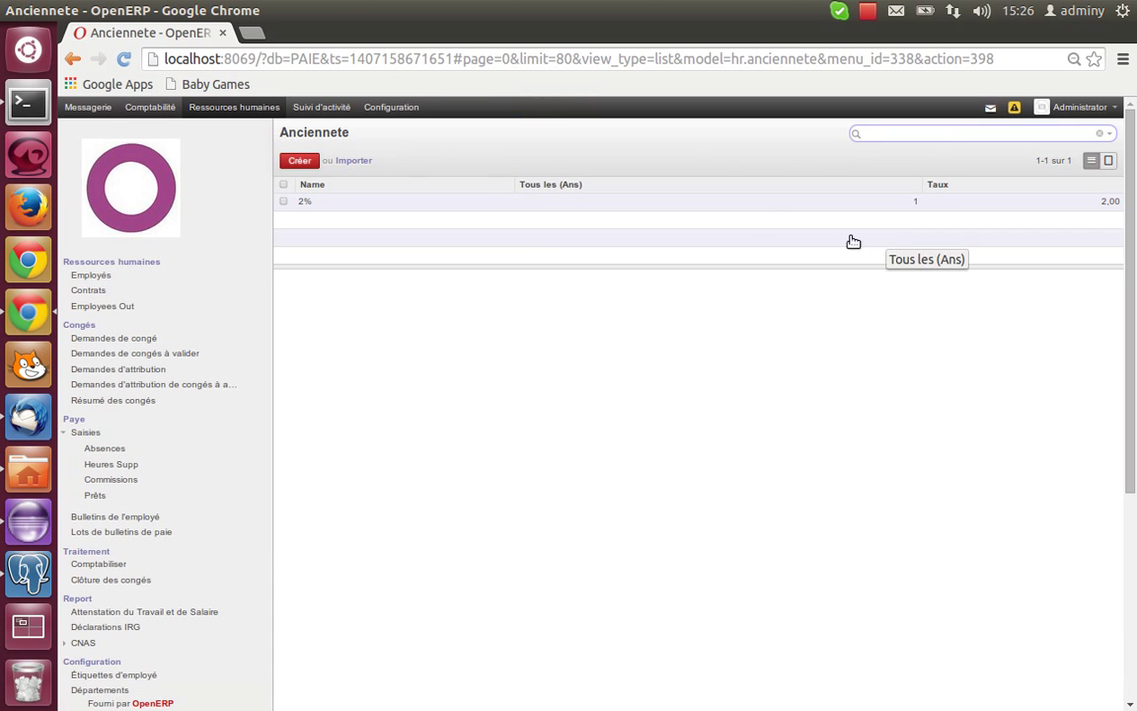
pyautogui.click(752, 214)
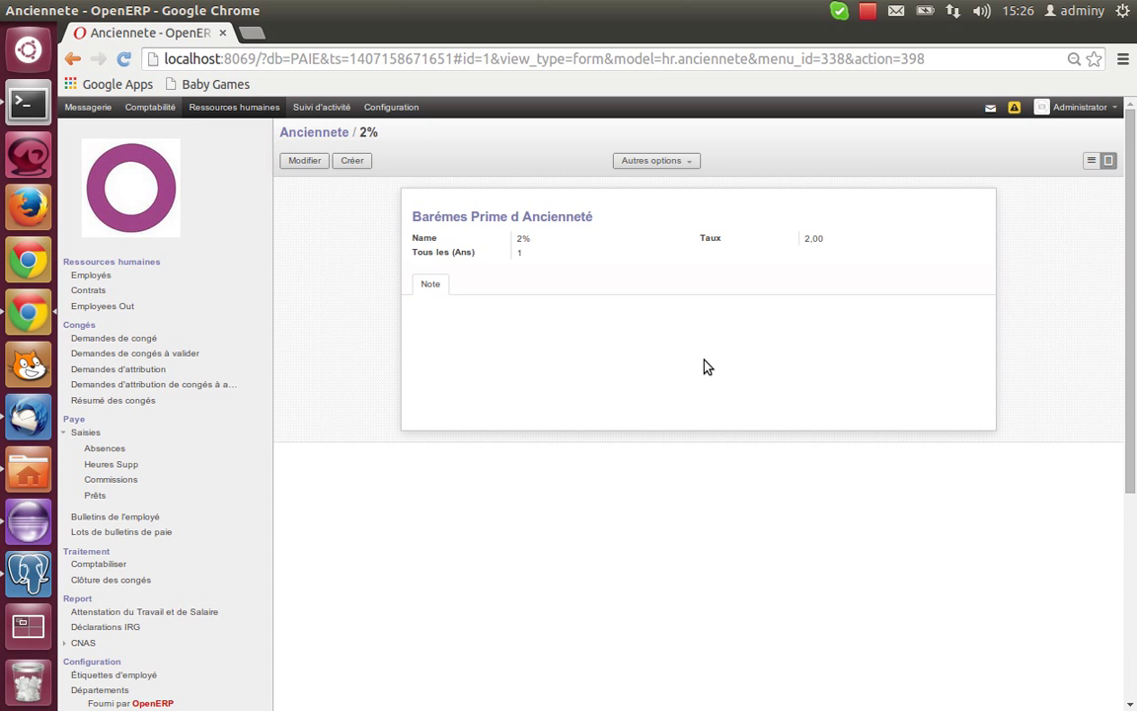
# Show the salary Rubriques sorted by code and look through the whole list
pyautogui.scroll(-5, 707, 367)
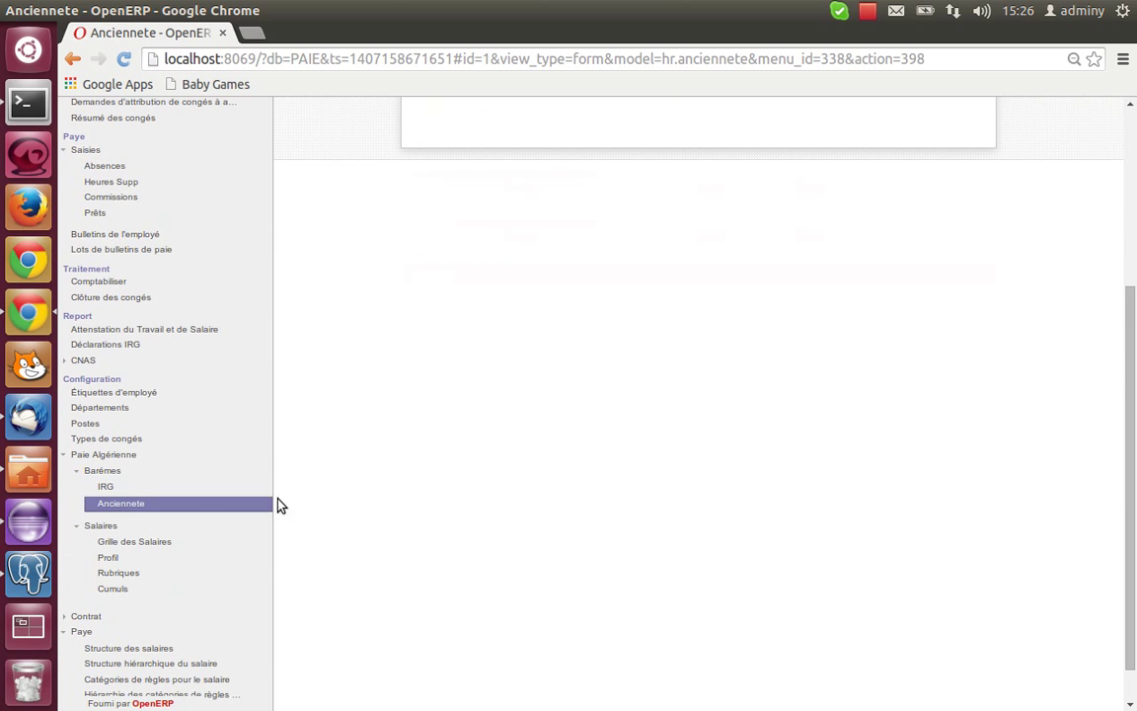
pyautogui.click(132, 574)
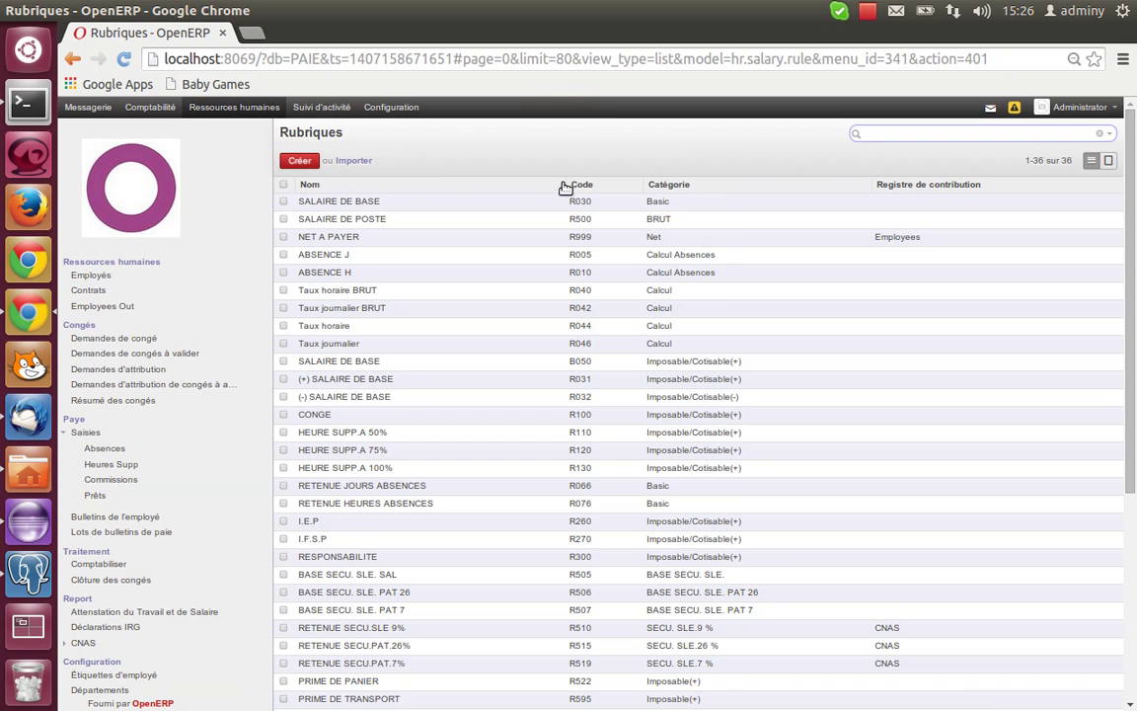
pyautogui.click(580, 186)
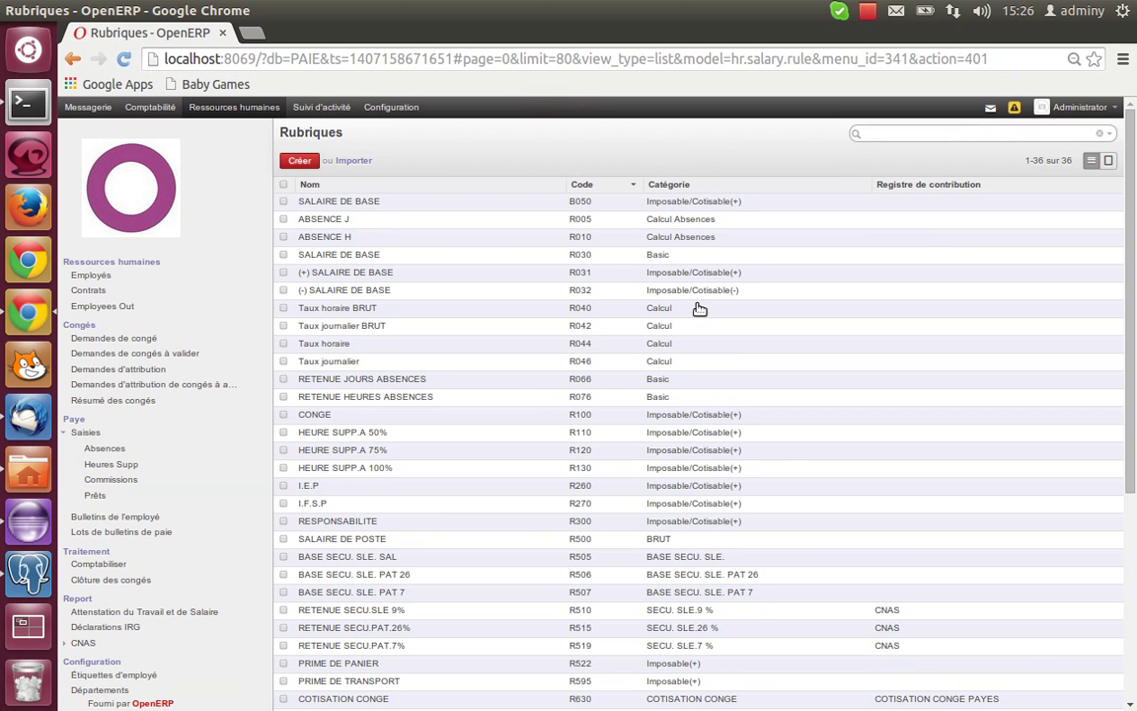
pyautogui.scroll(-6, 666, 449)
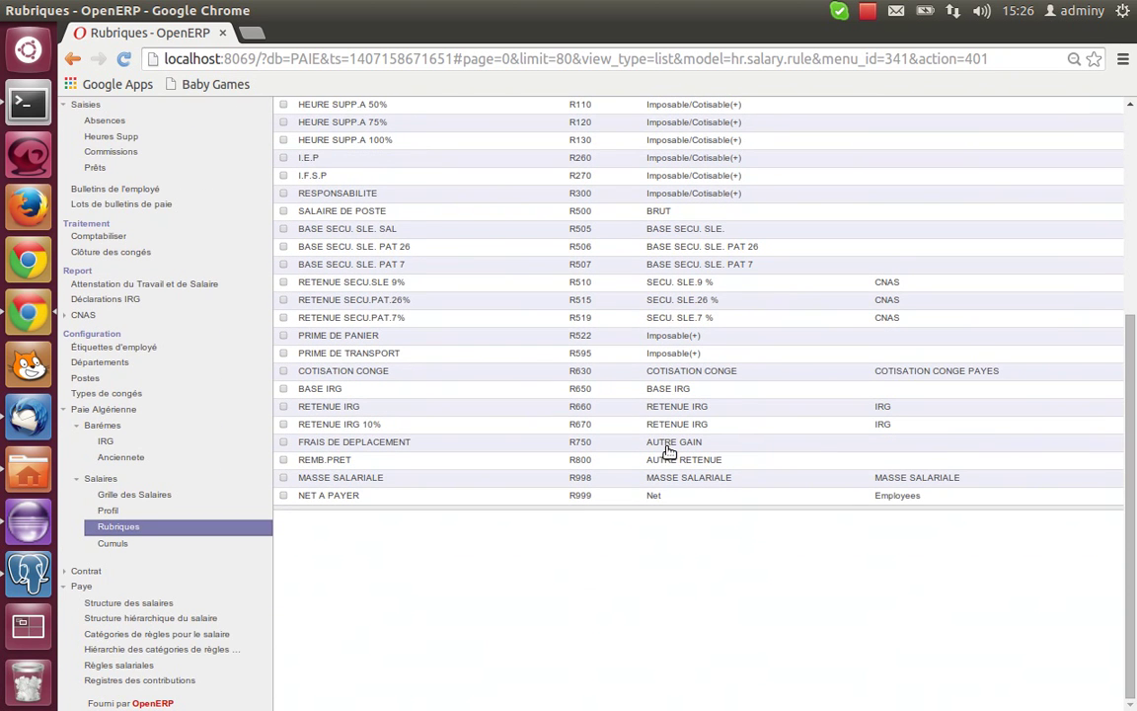
# Open the first employee's record in edit mode and view its personal information
pyautogui.scroll(4, 74, 442)
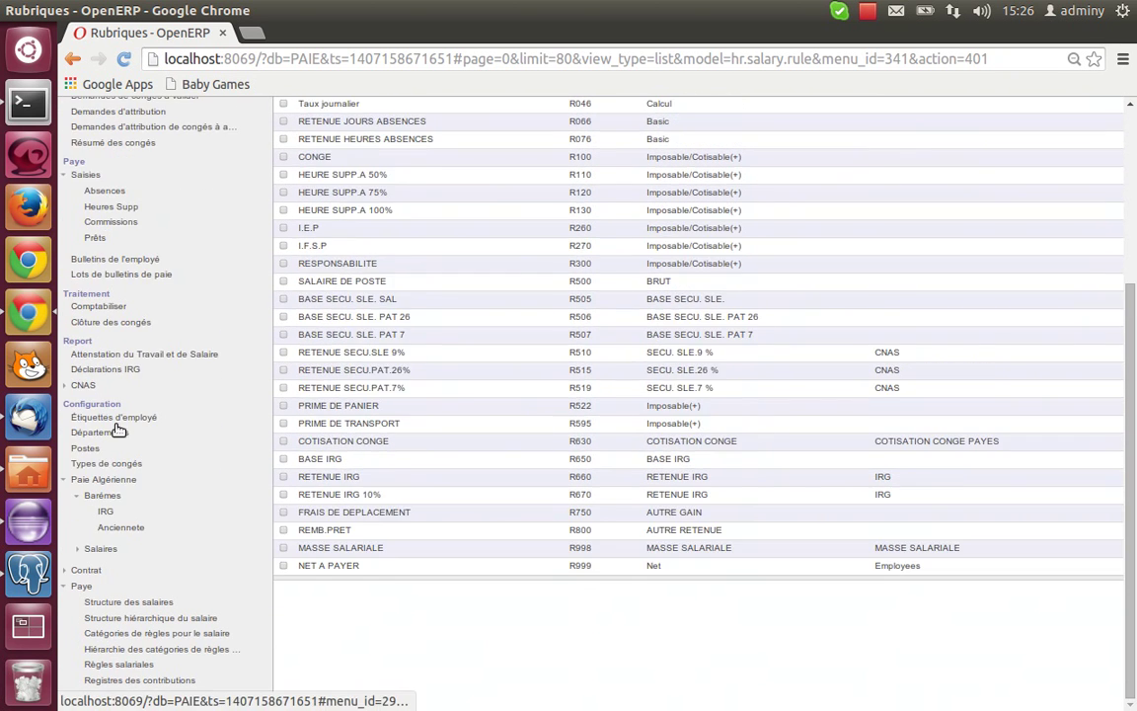
pyautogui.scroll(1, 178, 296)
pyautogui.click(150, 213)
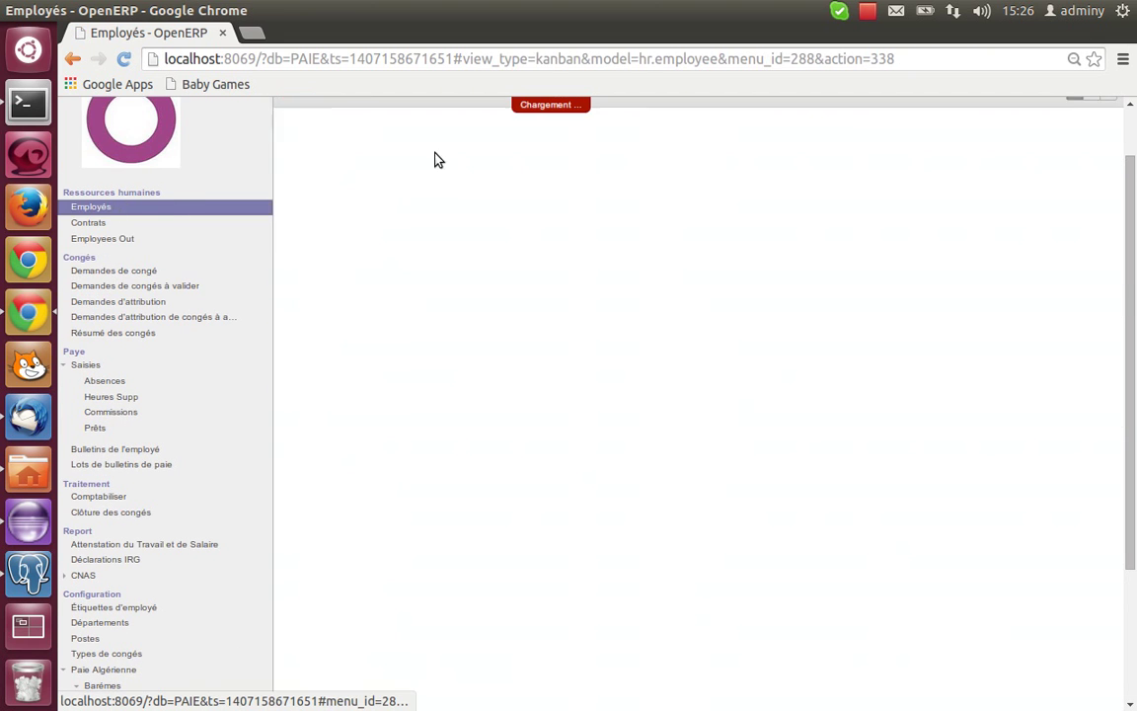
pyautogui.click(400, 195)
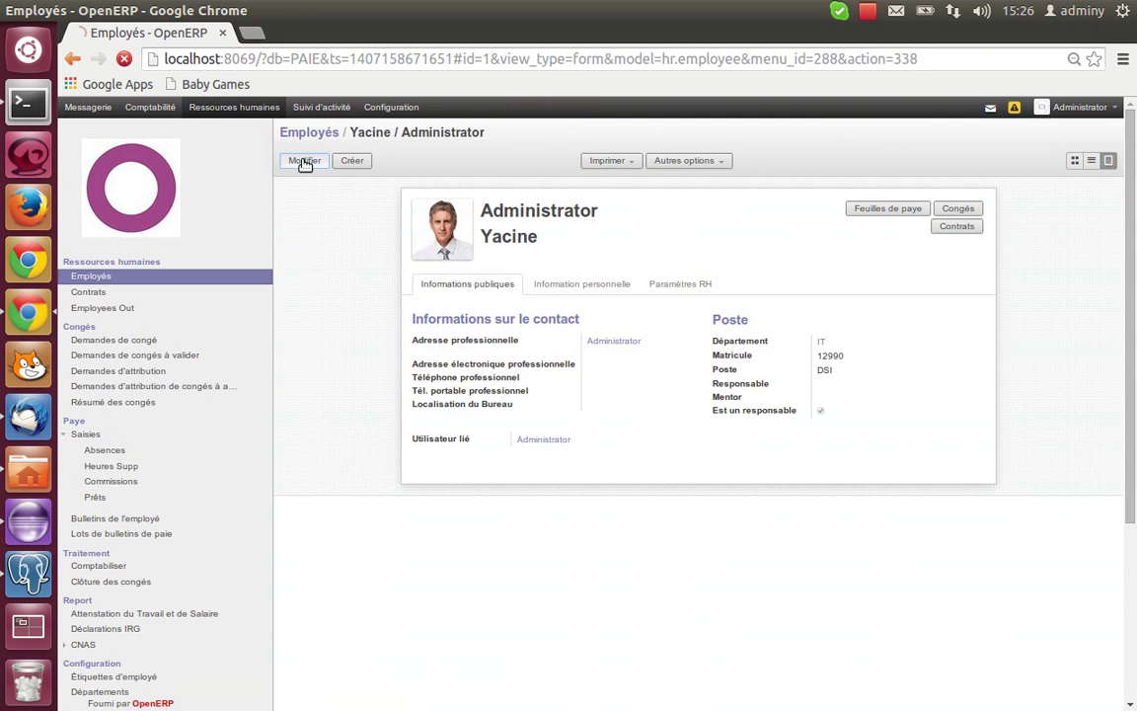
pyautogui.click(305, 161)
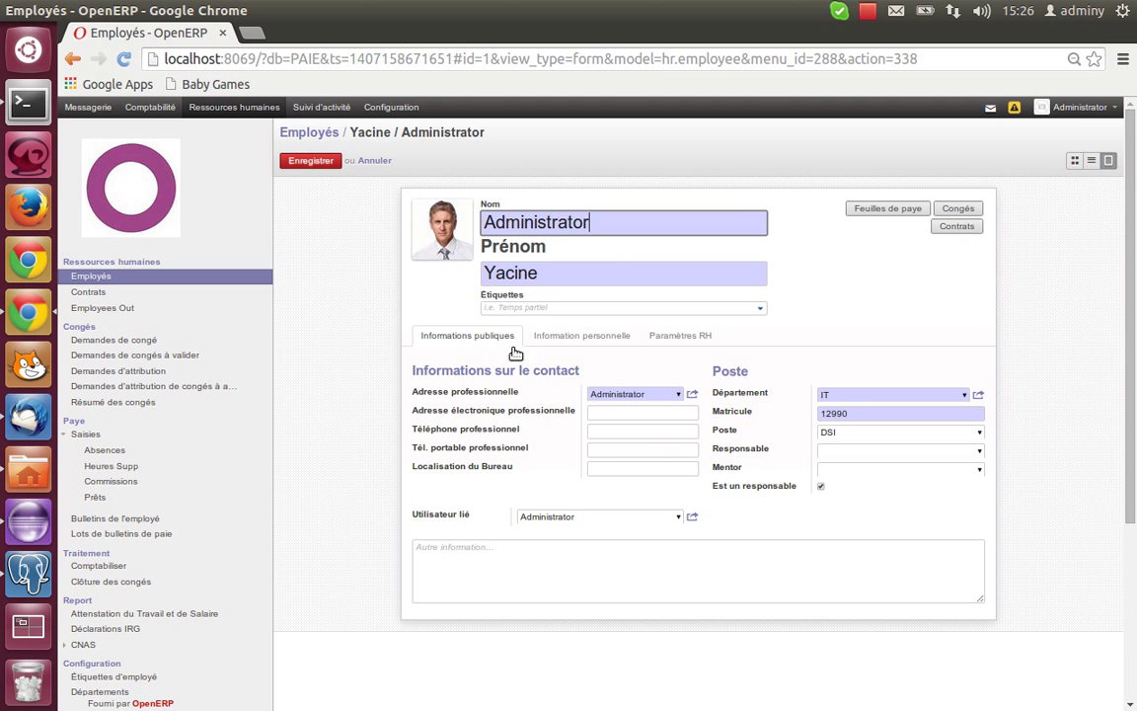
pyautogui.click(606, 337)
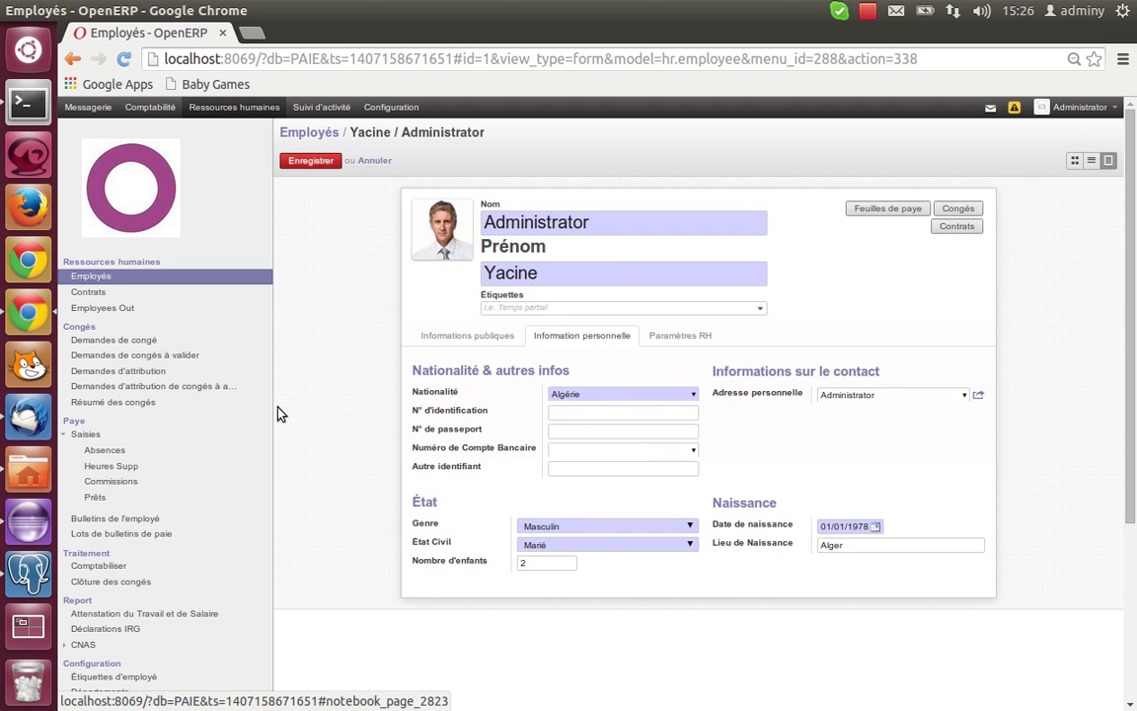
# Open the same employee's CDI contract for editing
pyautogui.click(111, 295)
pyautogui.click(378, 202)
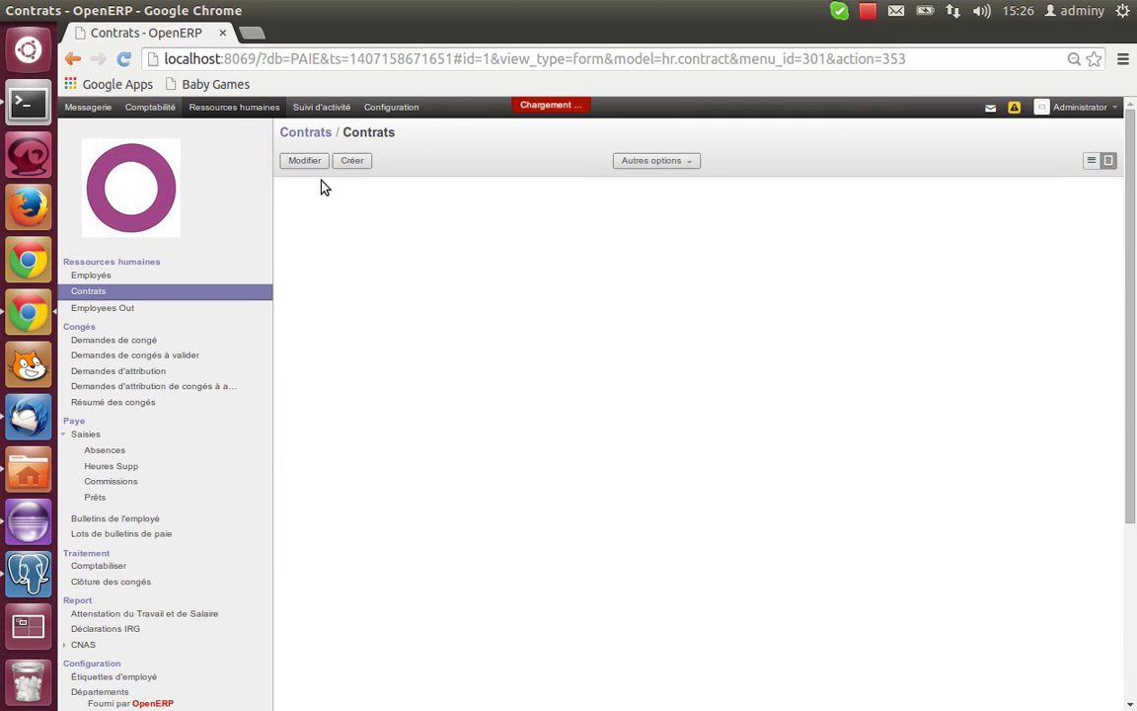
pyautogui.click(305, 159)
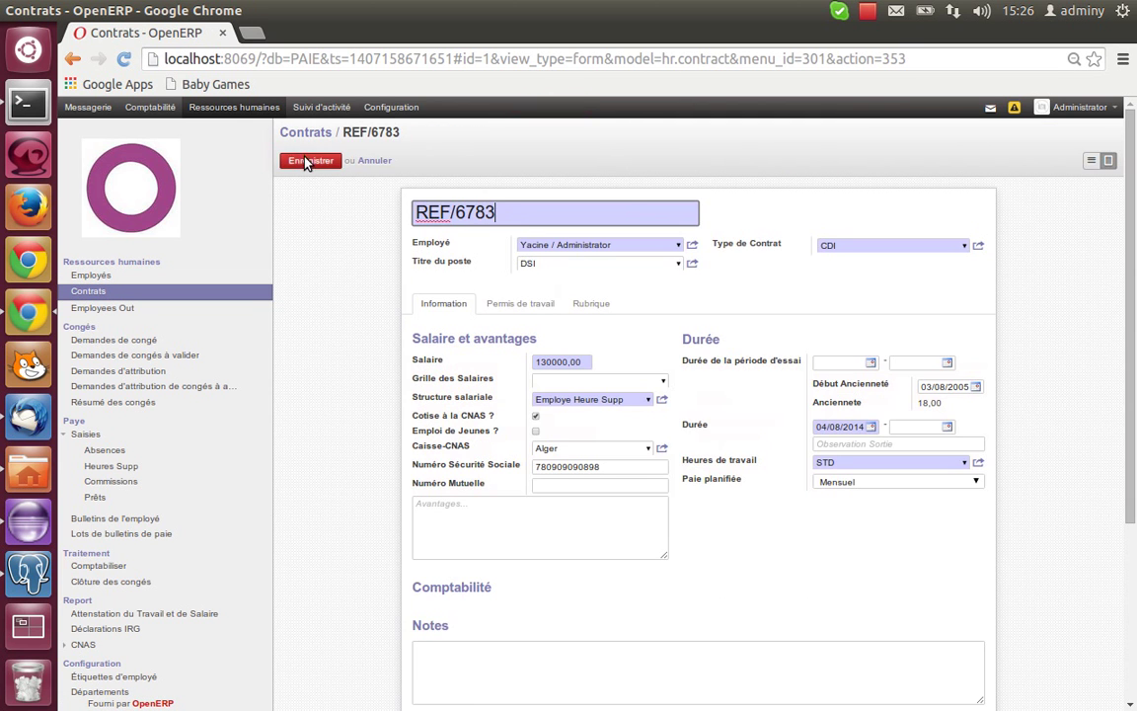
pyautogui.doubleClick(545, 361)
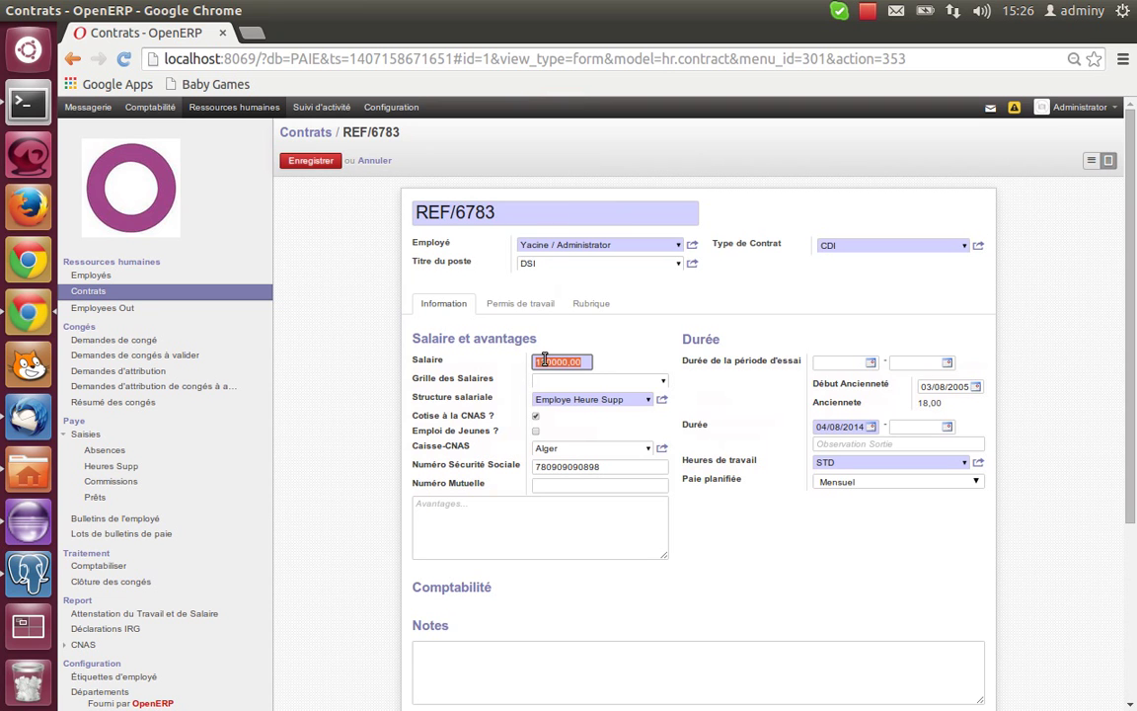
pyautogui.click(663, 385)
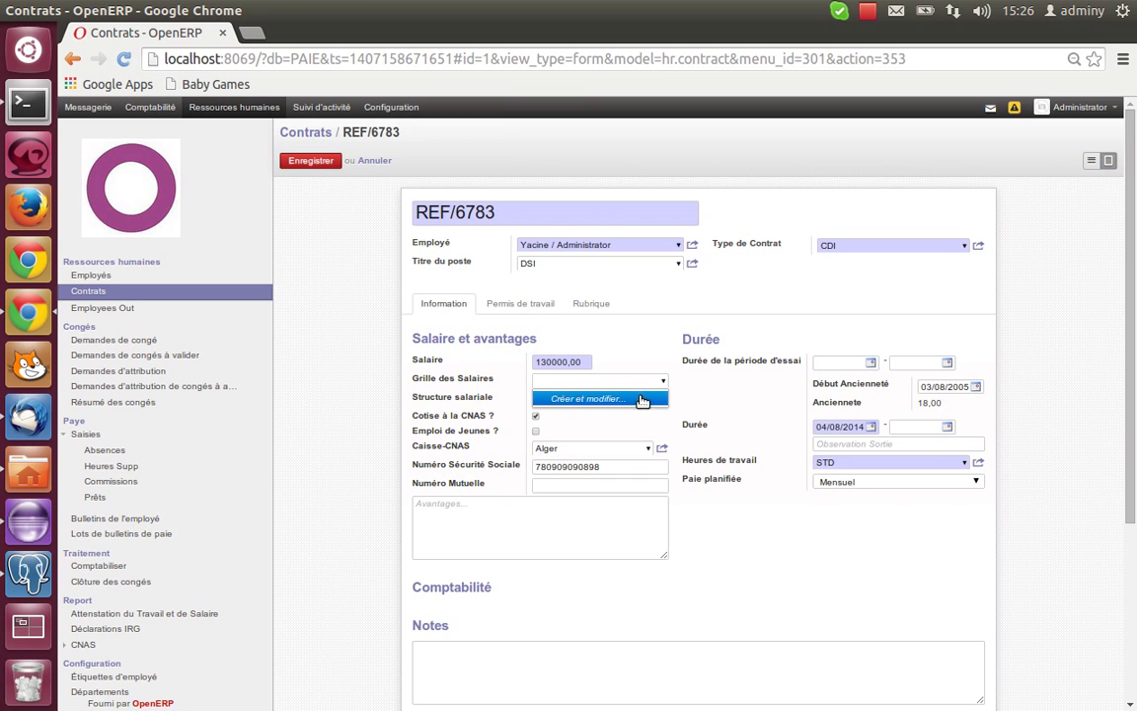
pyautogui.click(641, 401)
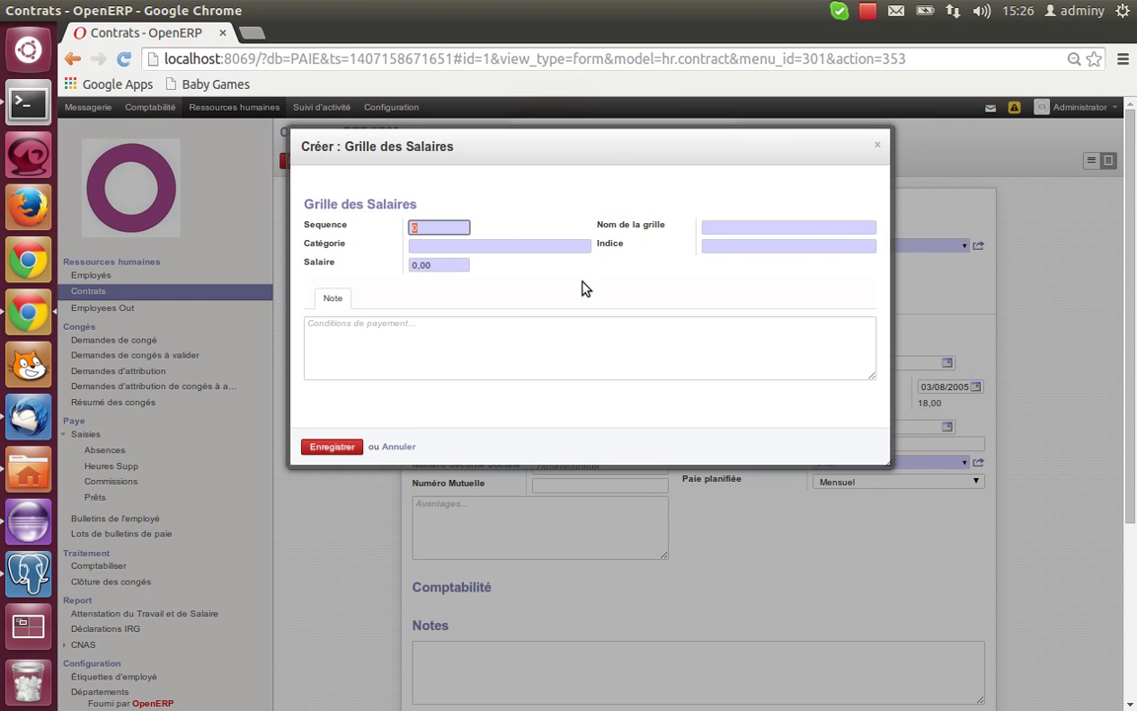
pyautogui.click(878, 146)
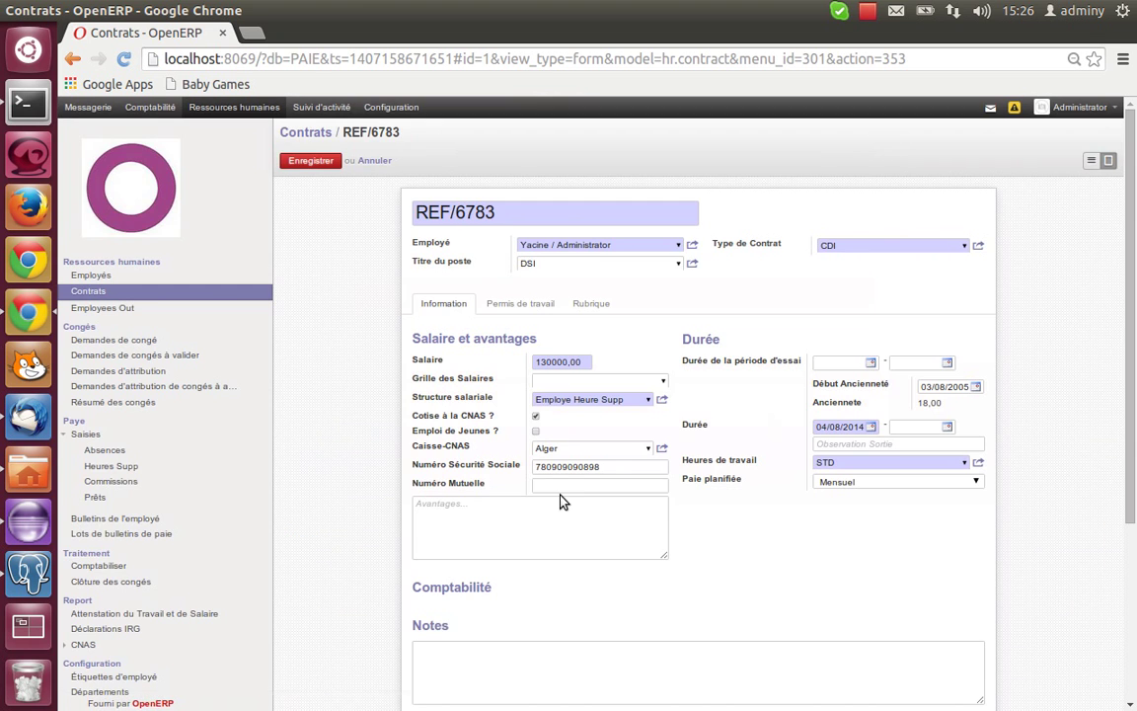
pyautogui.click(536, 418)
pyautogui.click(534, 418)
# Examine the contract's bonuses under Rubrique and the details of its linked IEP seniority scale
pyautogui.click(588, 305)
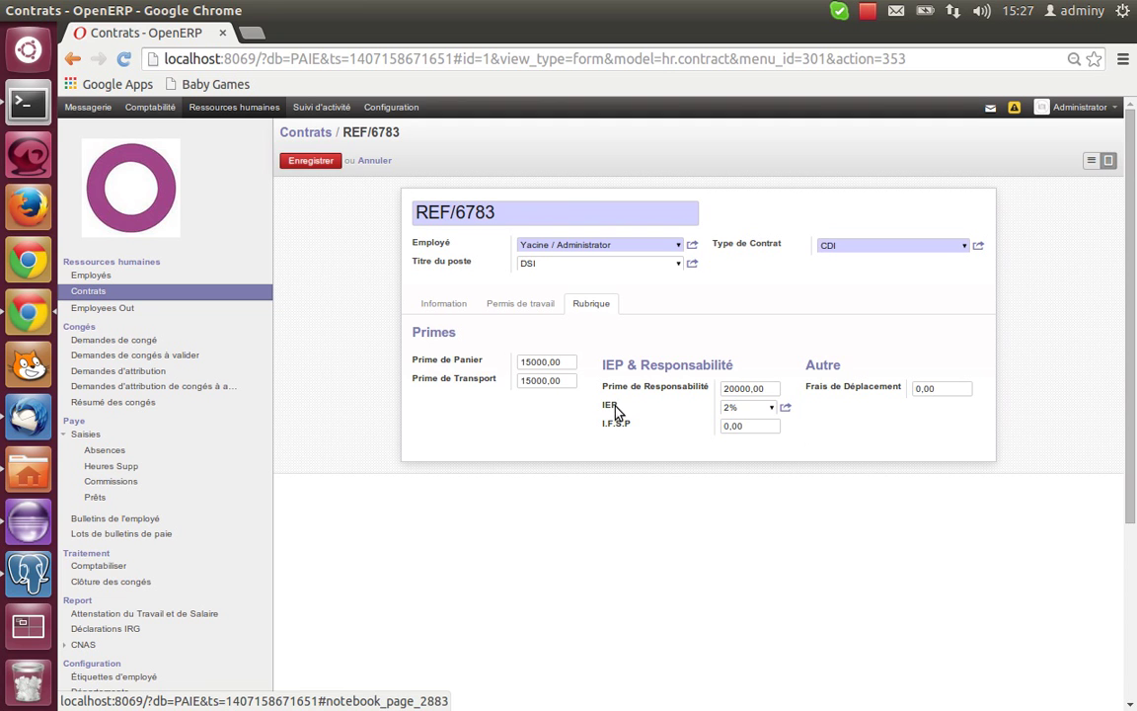
pyautogui.click(785, 409)
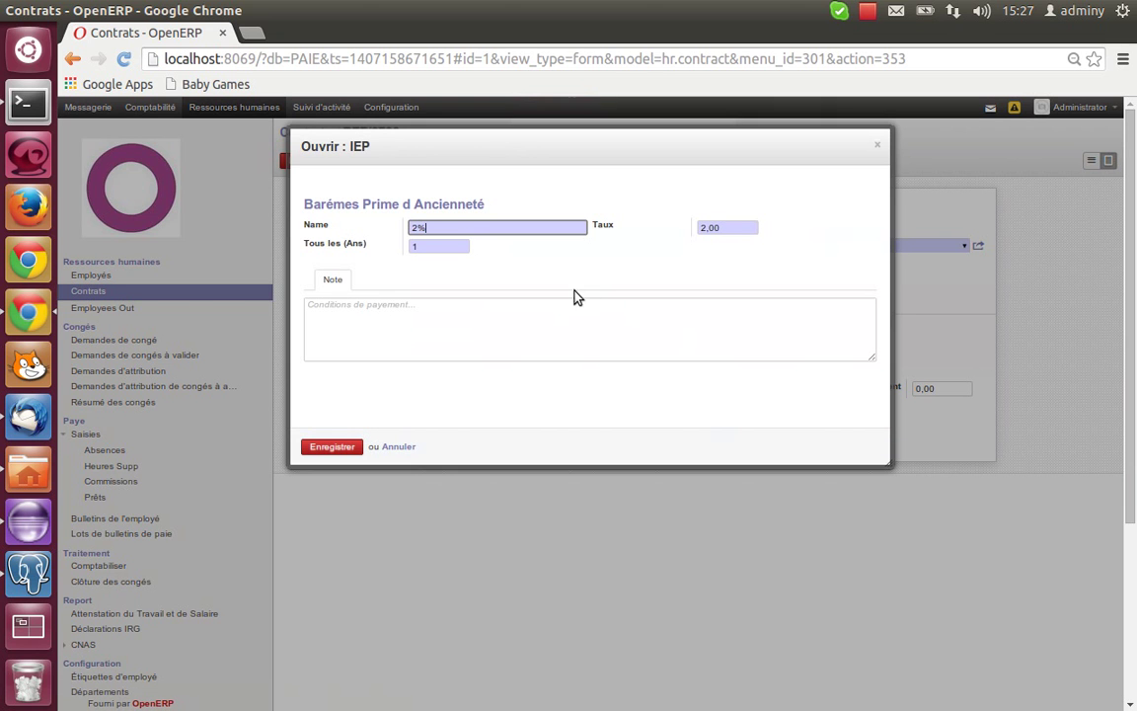
pyautogui.click(456, 263)
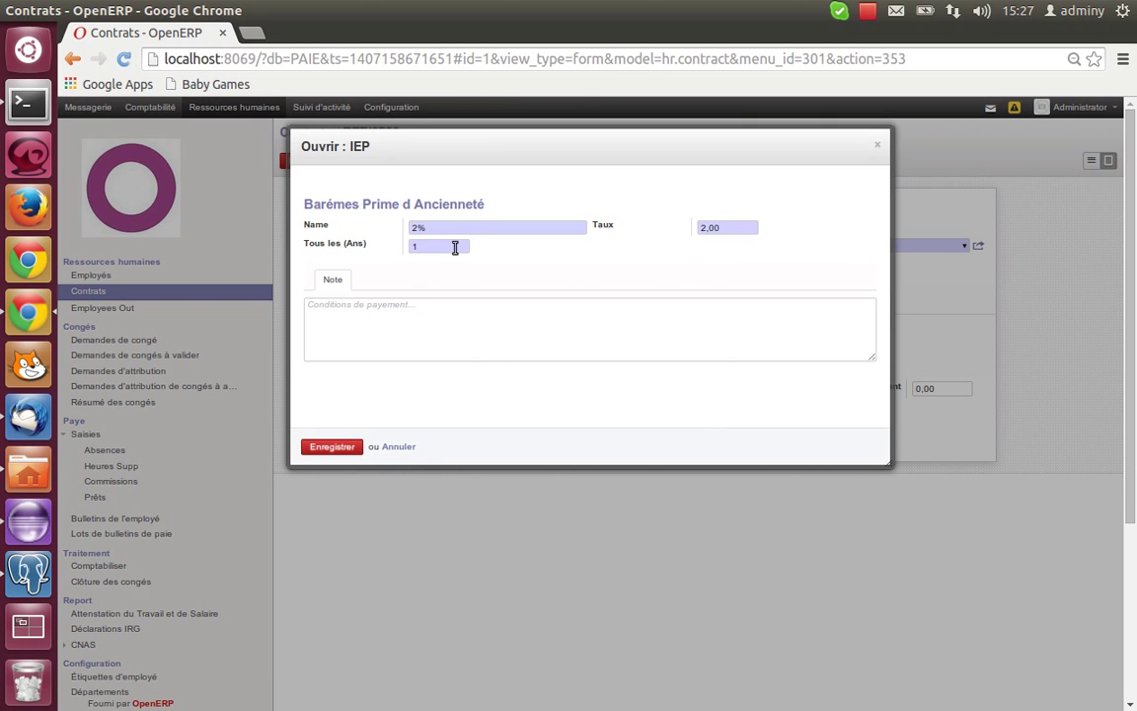
pyautogui.click(877, 146)
# Set the contract's seniority start date (Début Ancienneté) to 02/08/2000 and save the contract
pyautogui.click(453, 312)
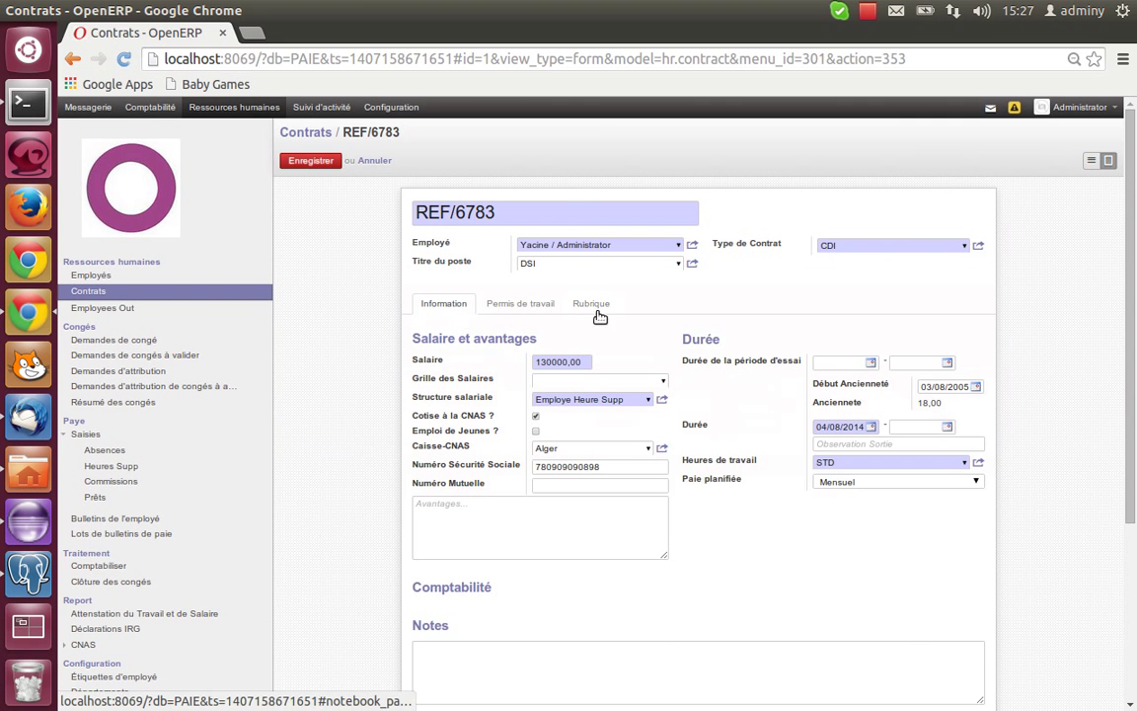
pyautogui.doubleClick(956, 386)
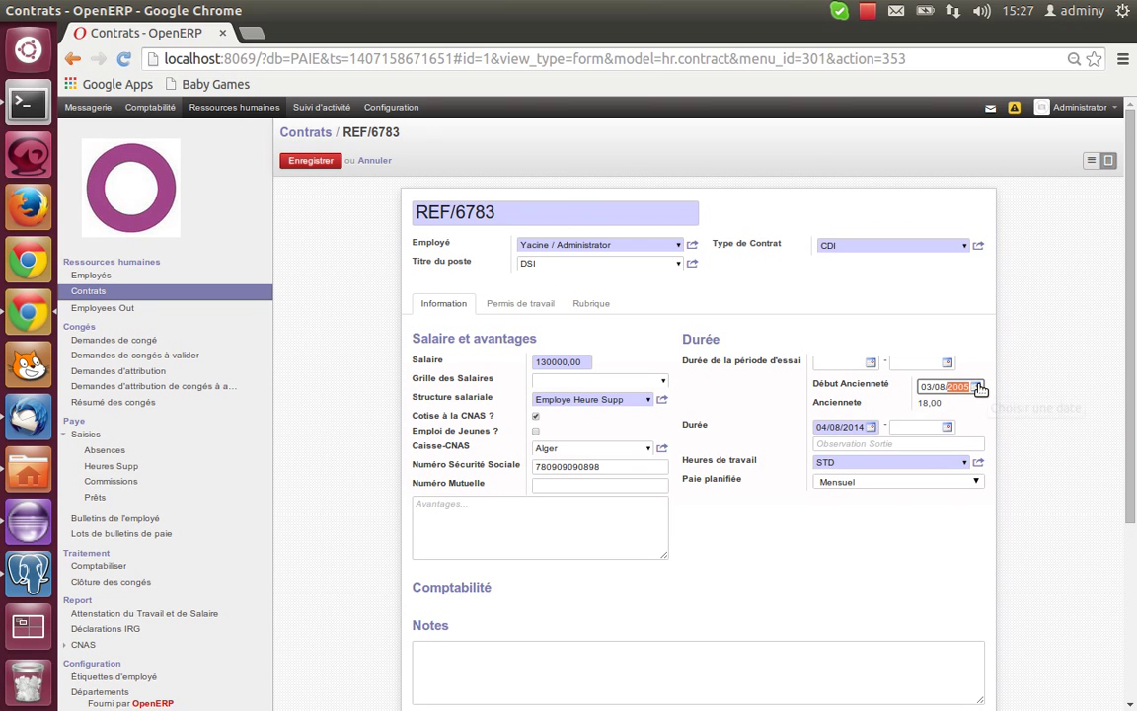
pyautogui.click(977, 387)
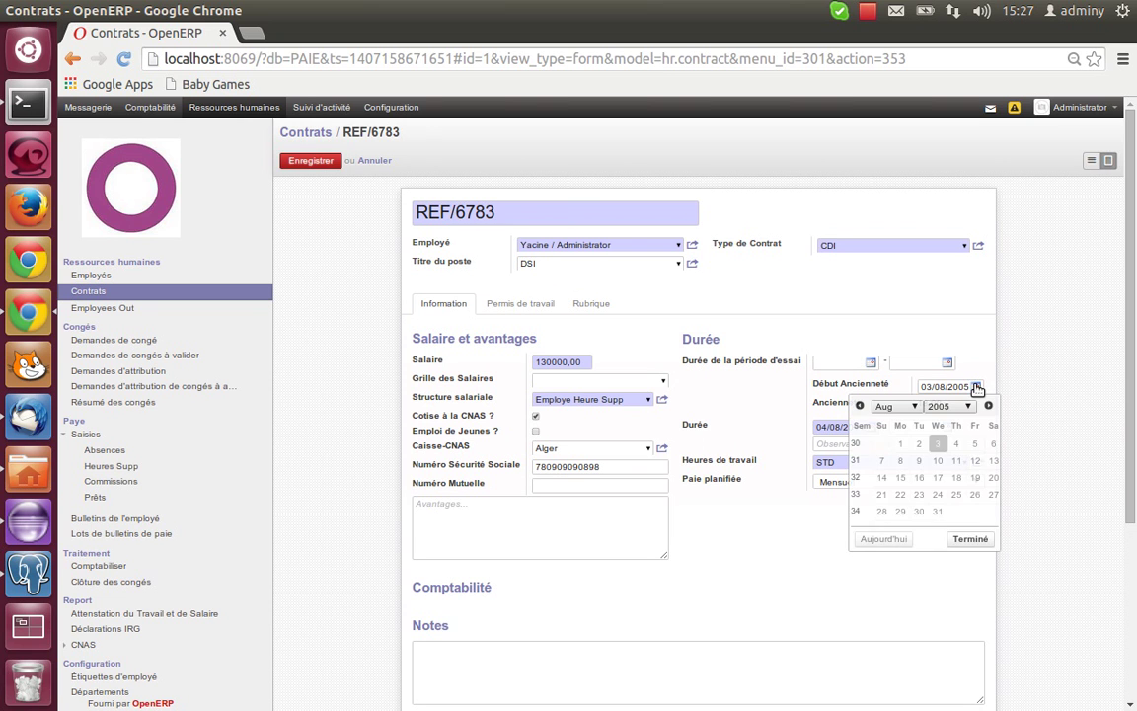
pyautogui.click(965, 406)
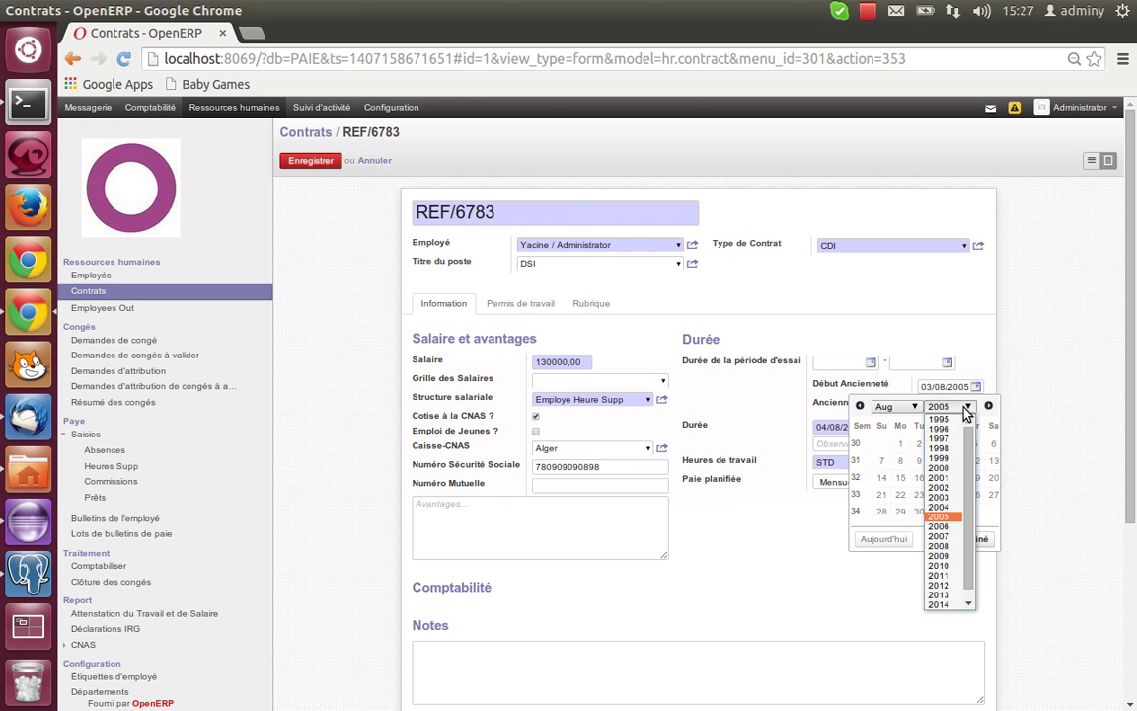
pyautogui.click(950, 468)
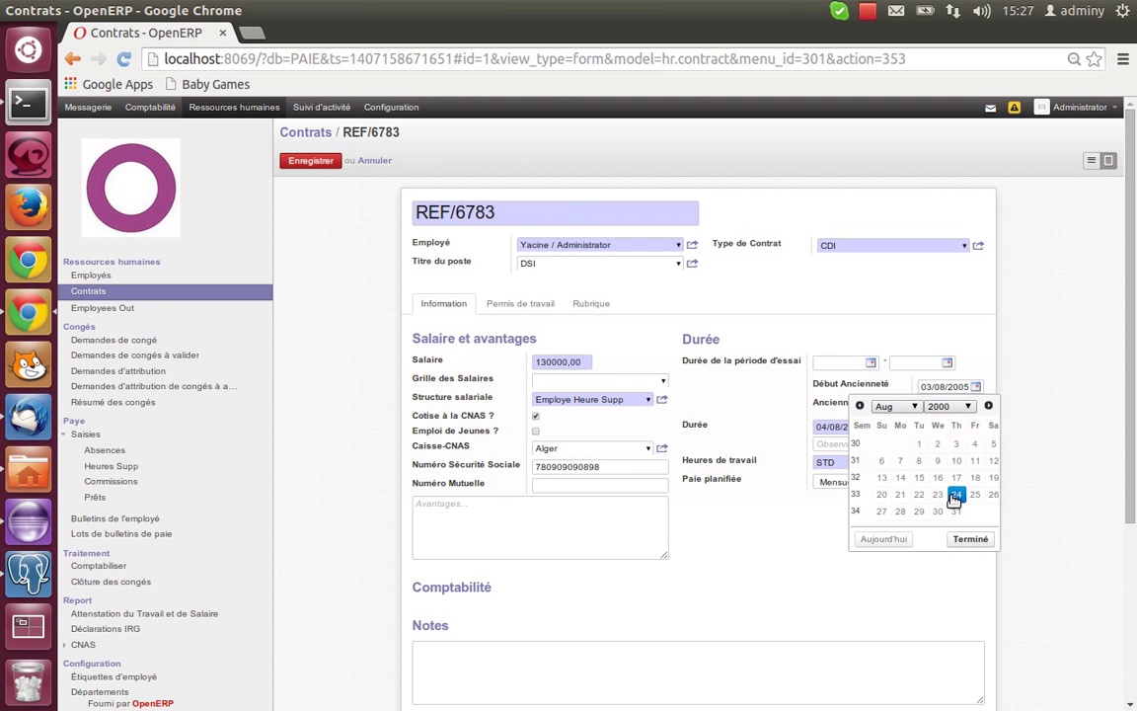
pyautogui.click(938, 445)
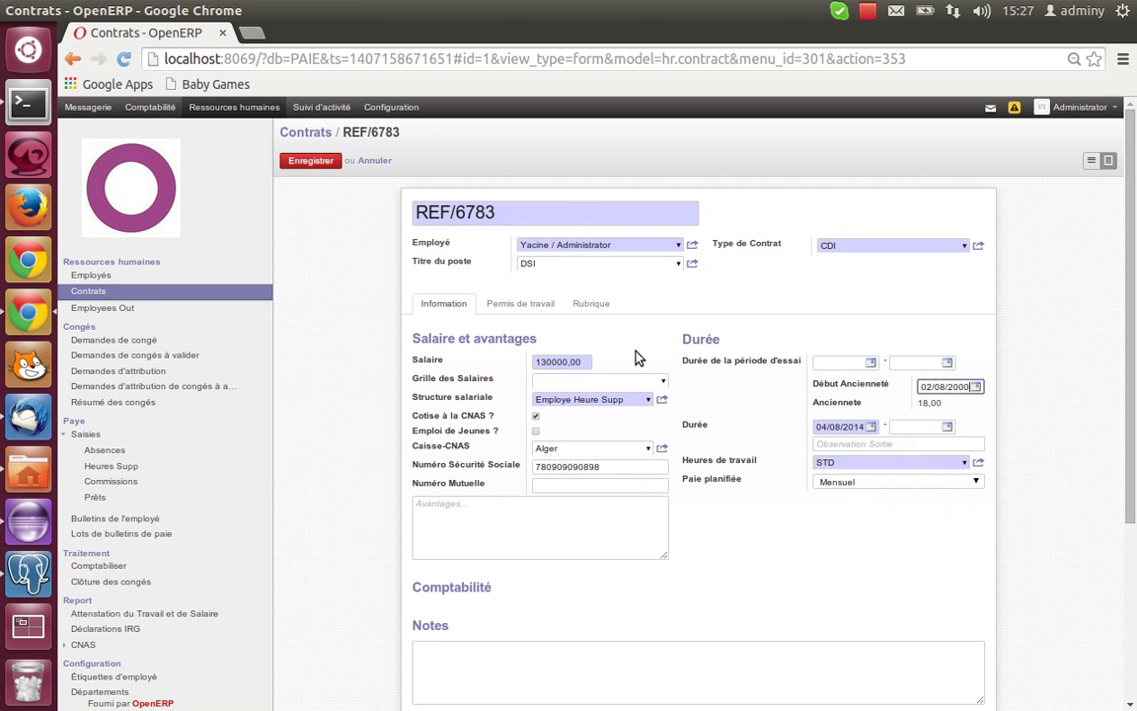
pyautogui.click(309, 160)
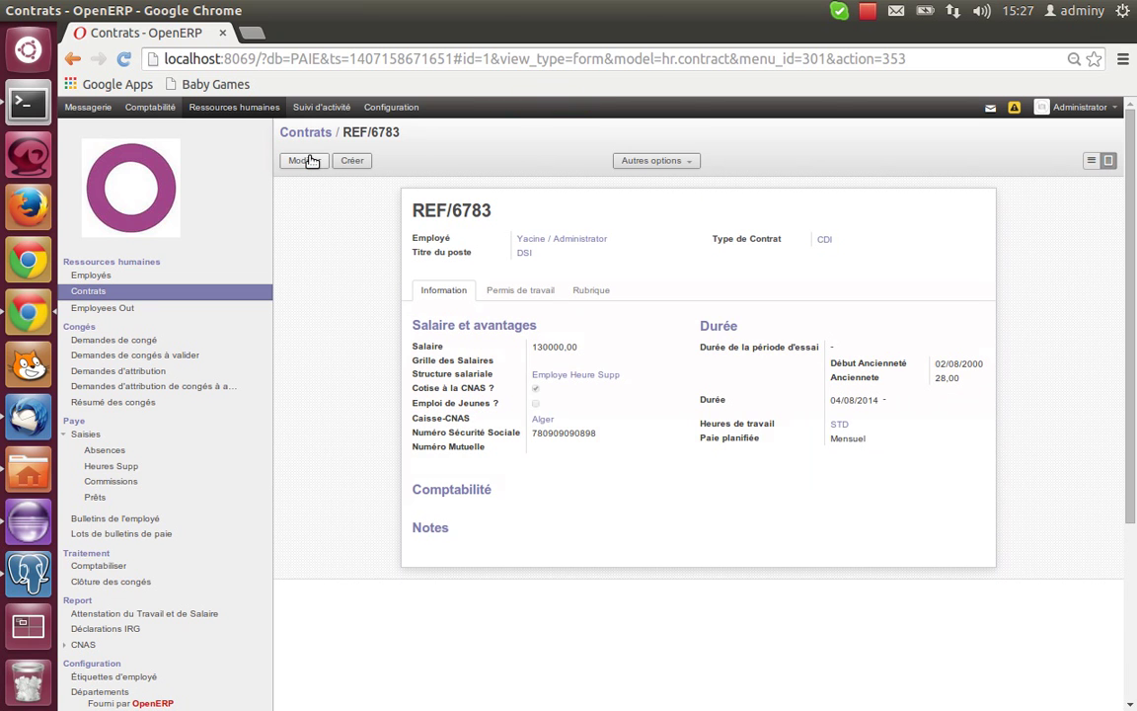
# Create a new individual payslip and select the employee whose contract was just updated
pyautogui.scroll(-1, 362, 387)
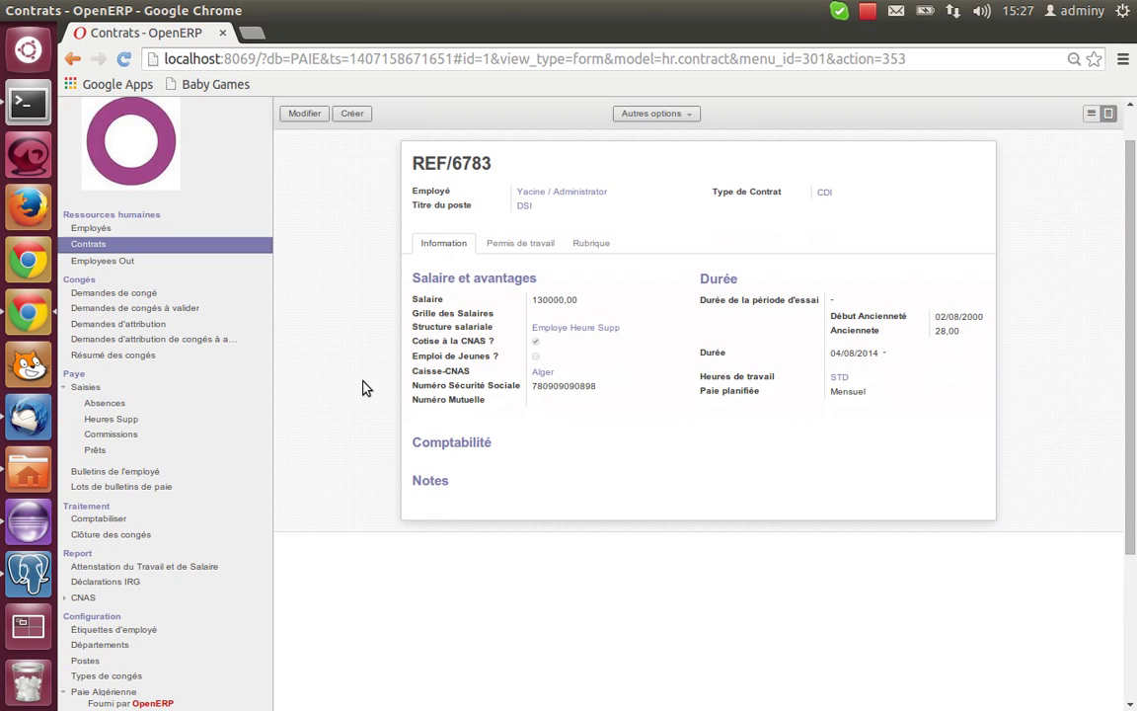
pyautogui.click(148, 470)
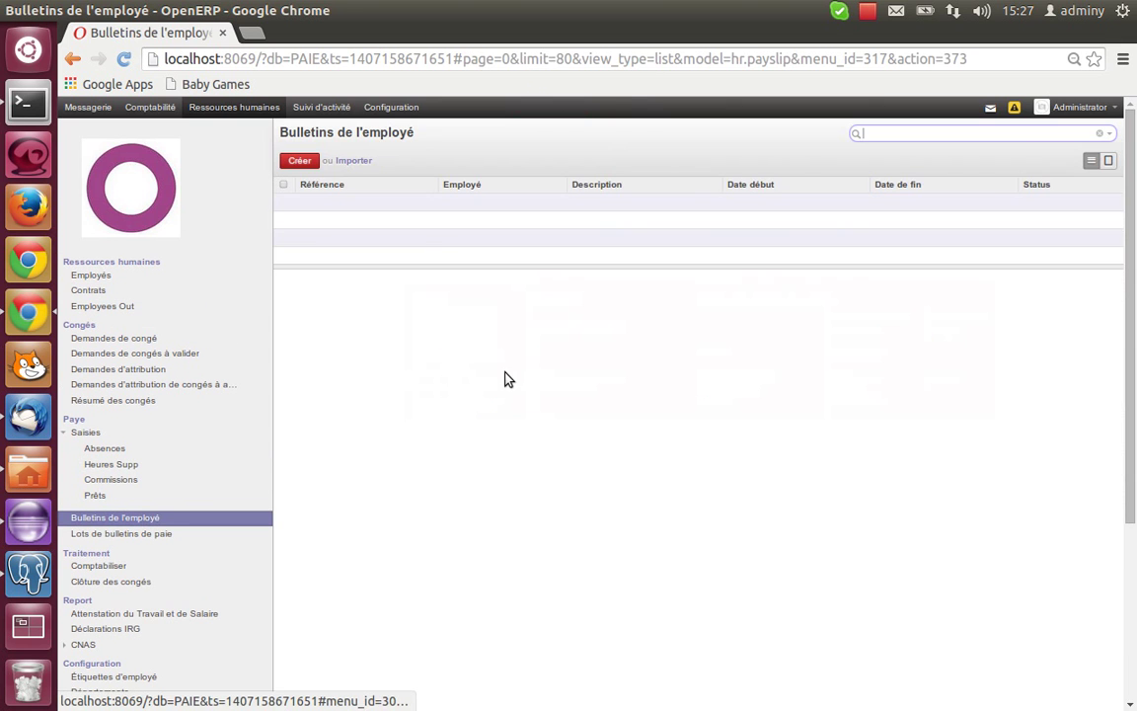
pyautogui.click(301, 160)
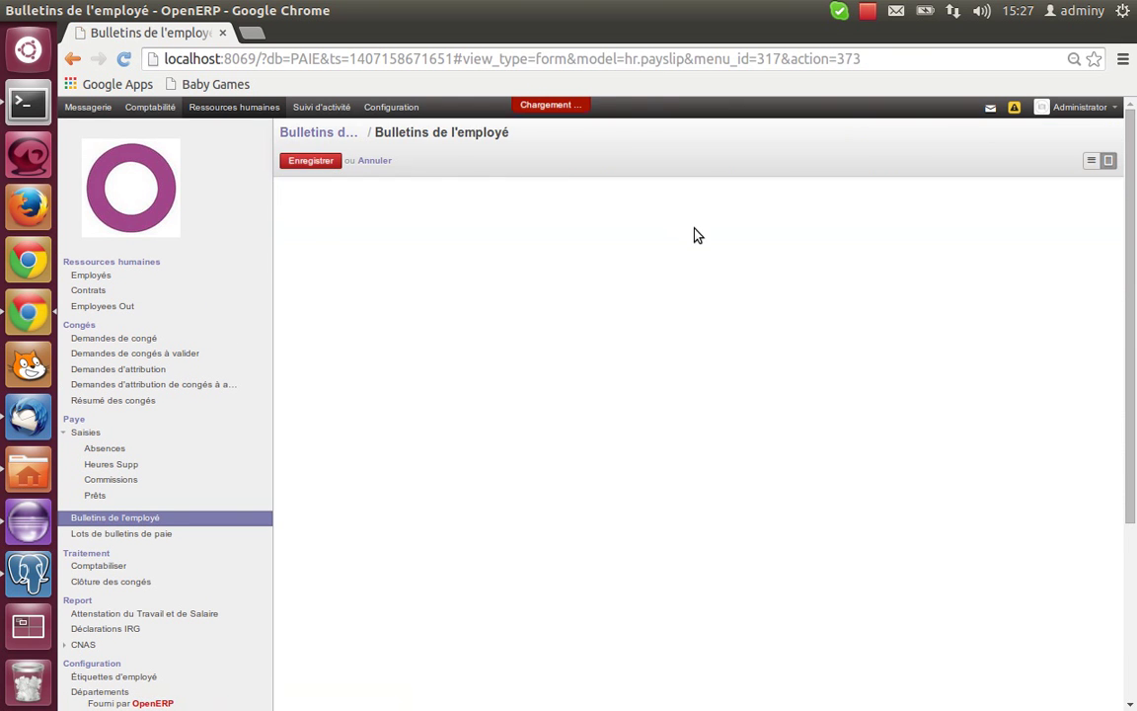
pyautogui.click(680, 242)
pyautogui.click(673, 262)
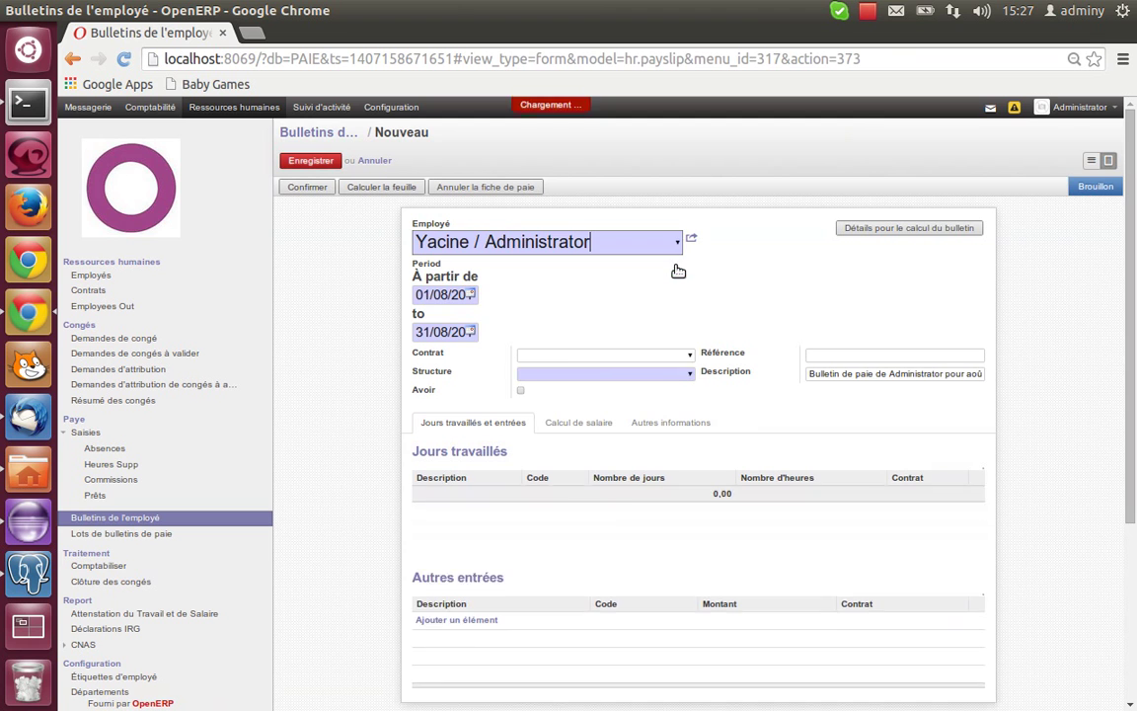
pyautogui.scroll(-1, 673, 462)
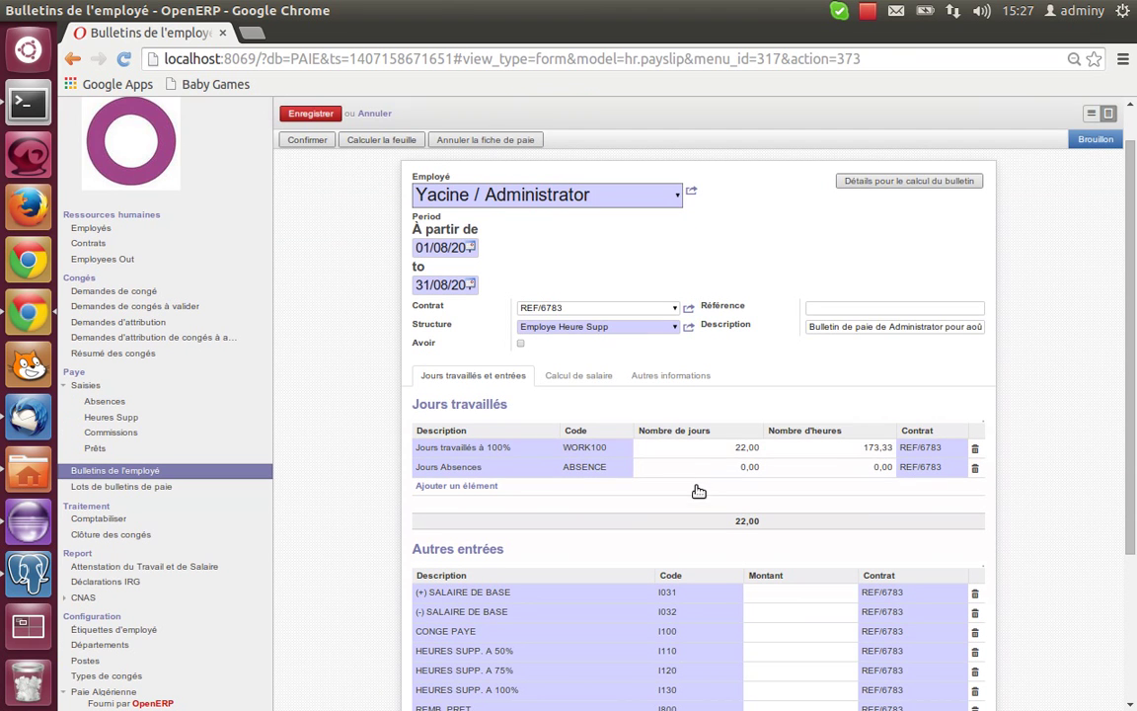
# Check the new payslip's worked days and other entries, compute its salary sheet and save the payslip
pyautogui.click(672, 453)
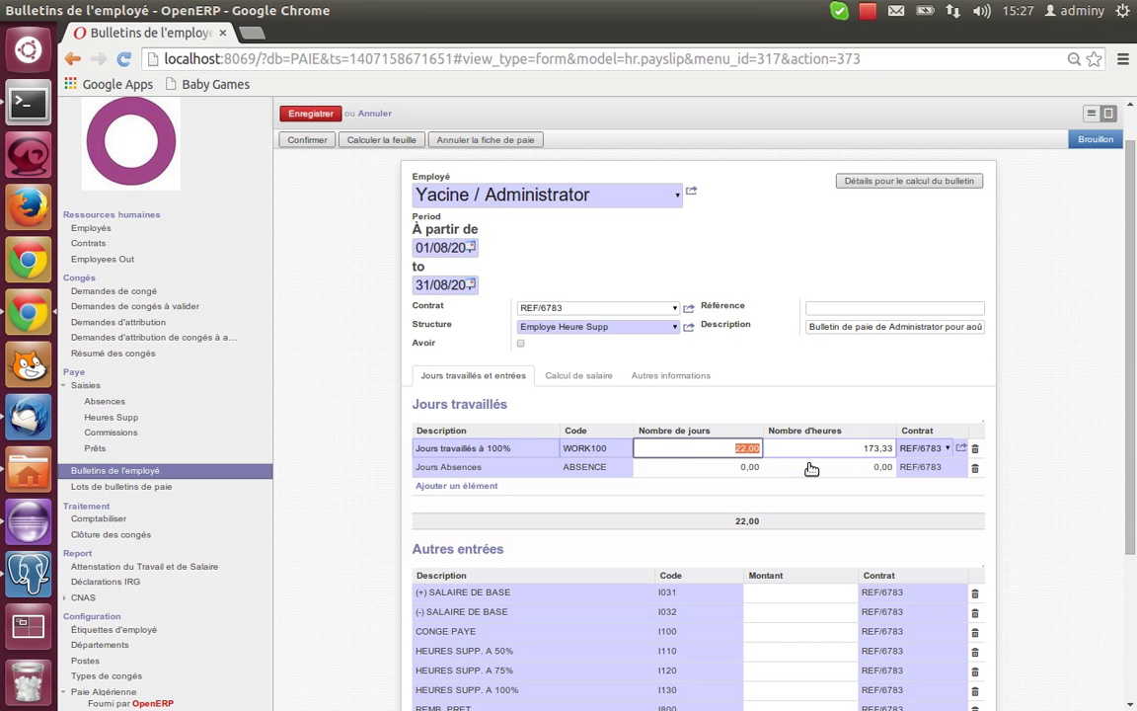
pyautogui.click(856, 447)
pyautogui.scroll(-5, 855, 447)
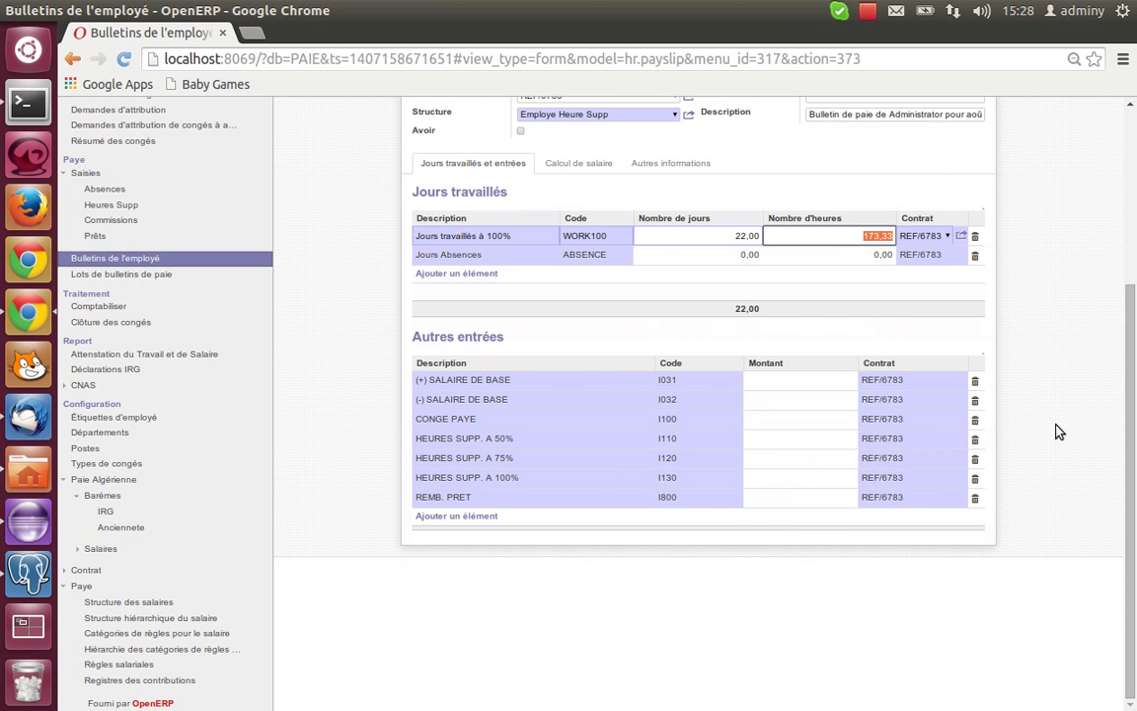
pyautogui.scroll(1, 1058, 431)
pyautogui.scroll(1, 627, 254)
pyautogui.click(588, 256)
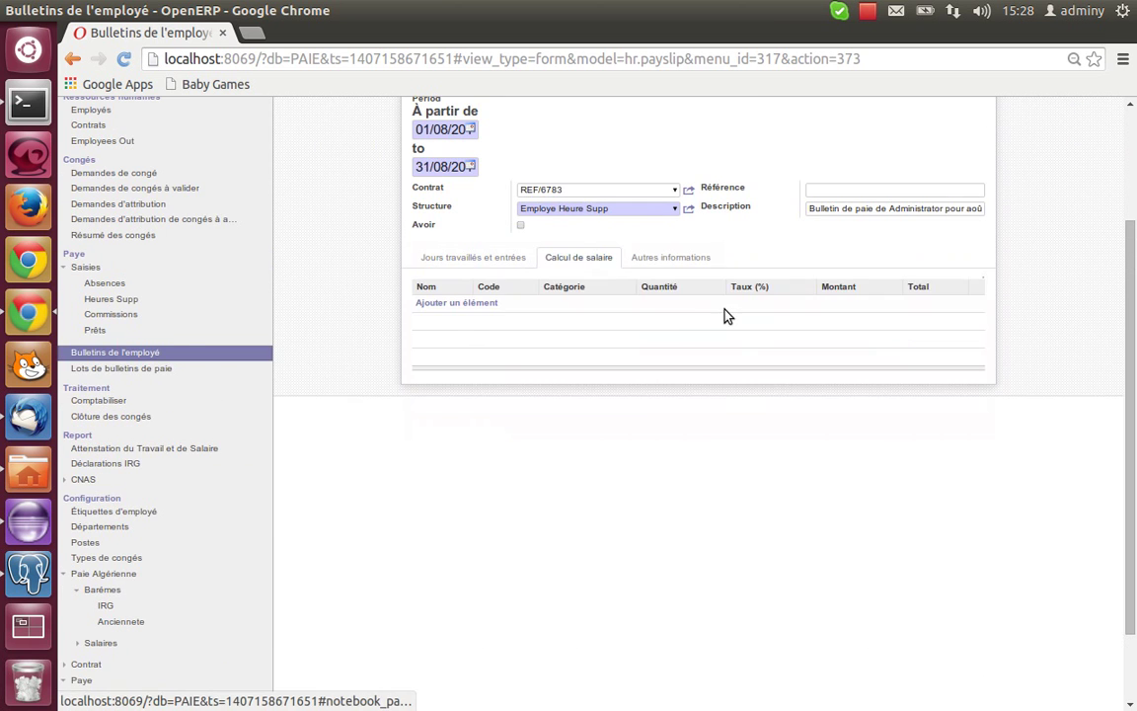
pyautogui.scroll(3, 691, 309)
pyautogui.click(370, 186)
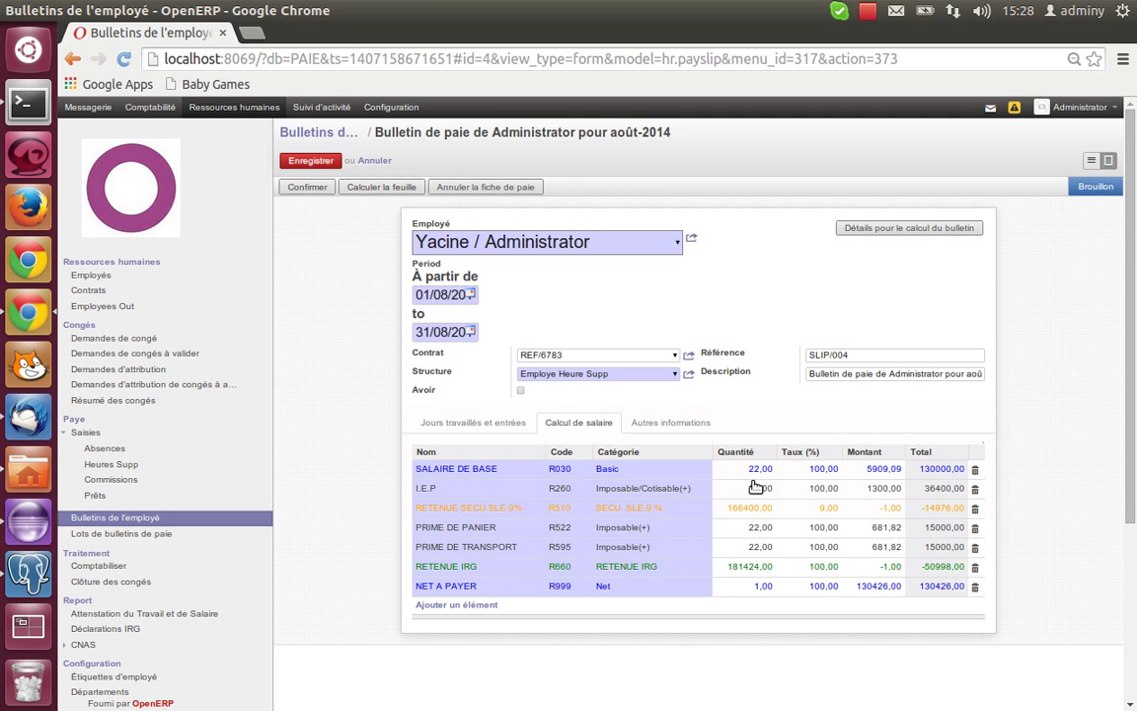
pyautogui.click(311, 160)
# Print the saved payslip as a PDF, review the document and return to the payslip
pyautogui.click(599, 160)
pyautogui.click(613, 205)
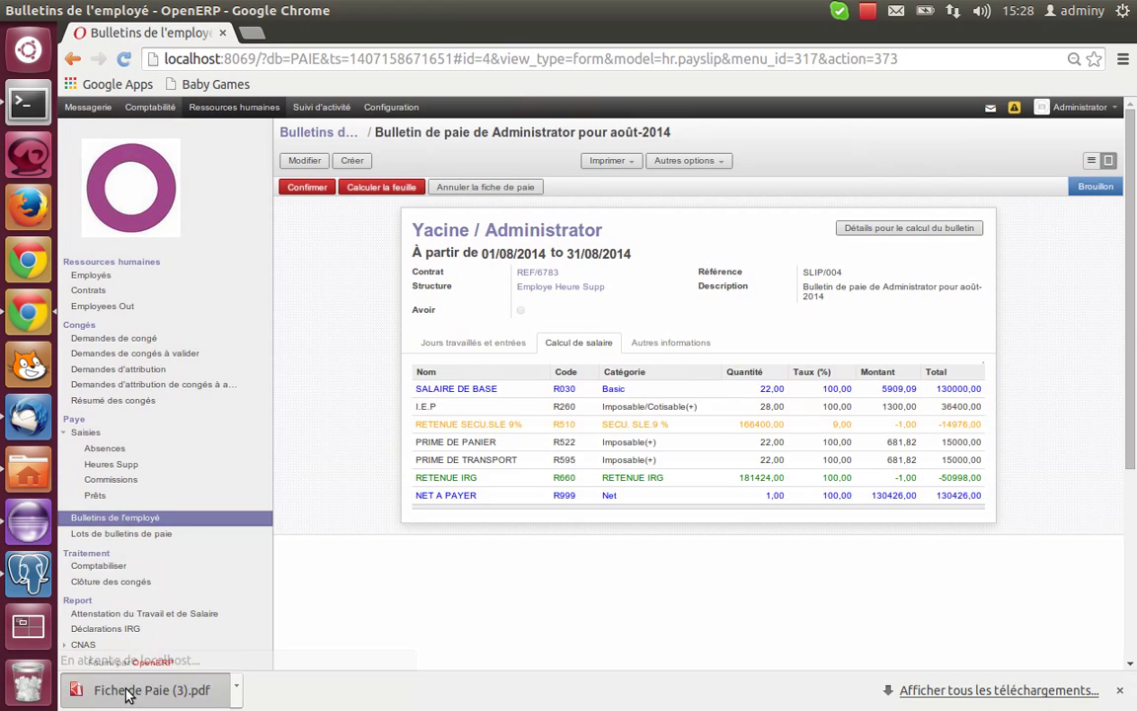
pyautogui.click(88, 688)
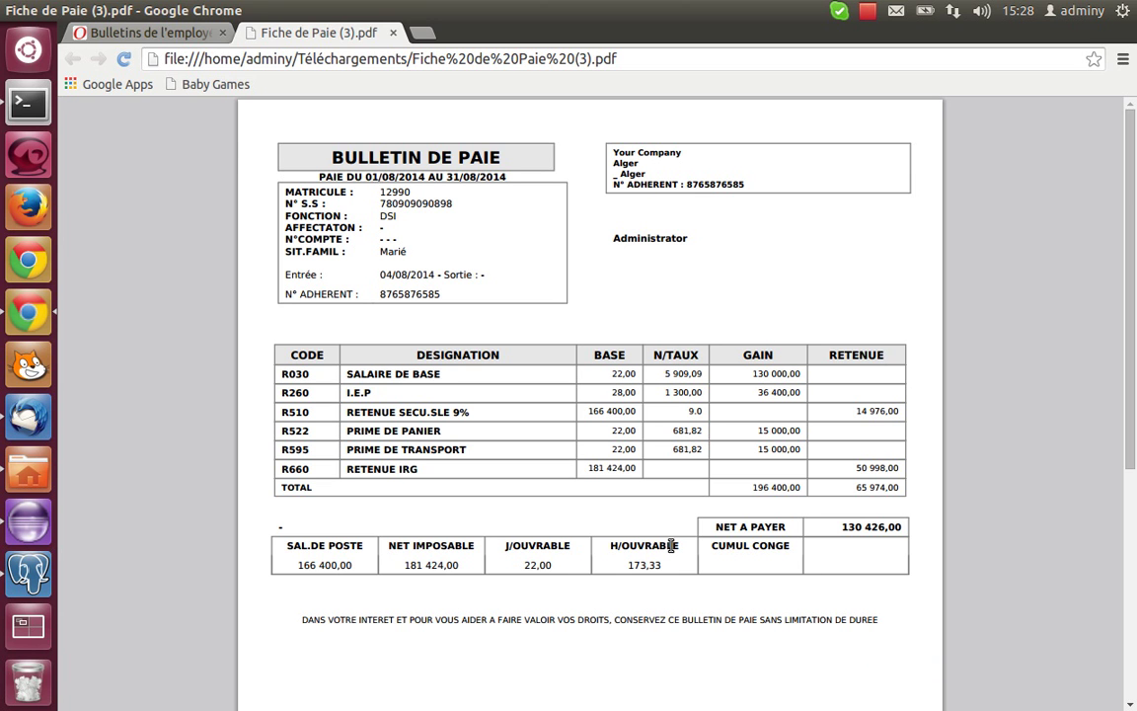
pyautogui.scroll(-3, 953, 553)
pyautogui.scroll(3, 953, 553)
pyautogui.click(394, 34)
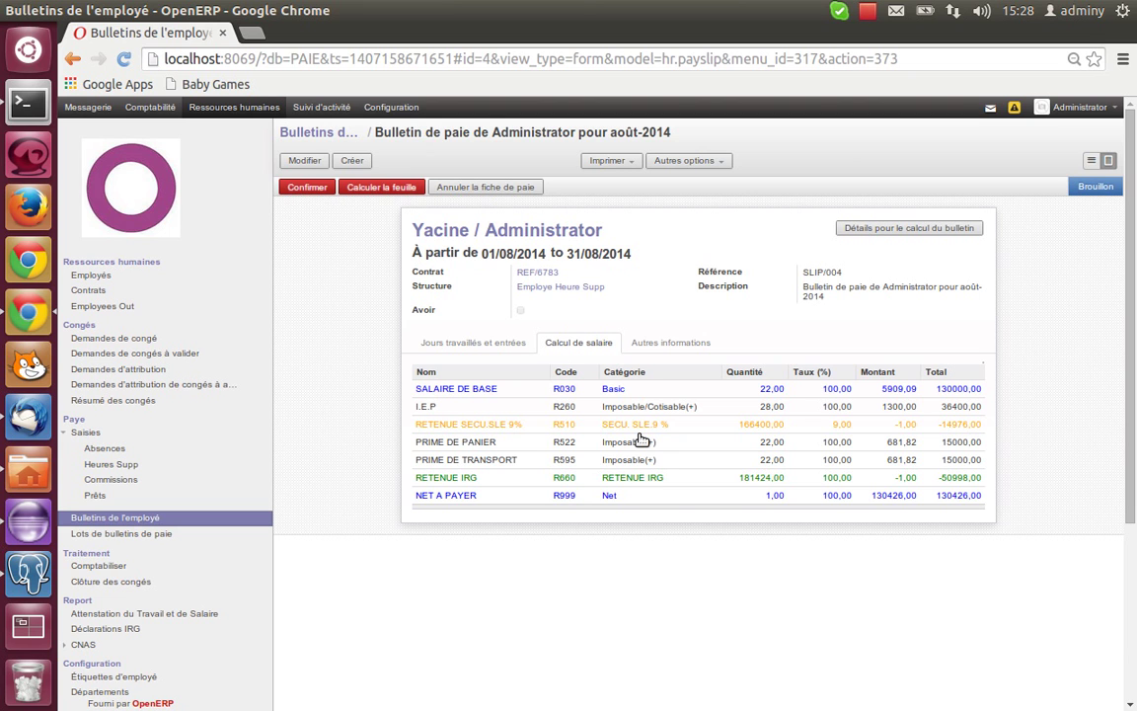
# Create an absence sheet for 01/08/2014 to 31/08/2014 and generate its employee lines without setting a department
pyautogui.click(515, 343)
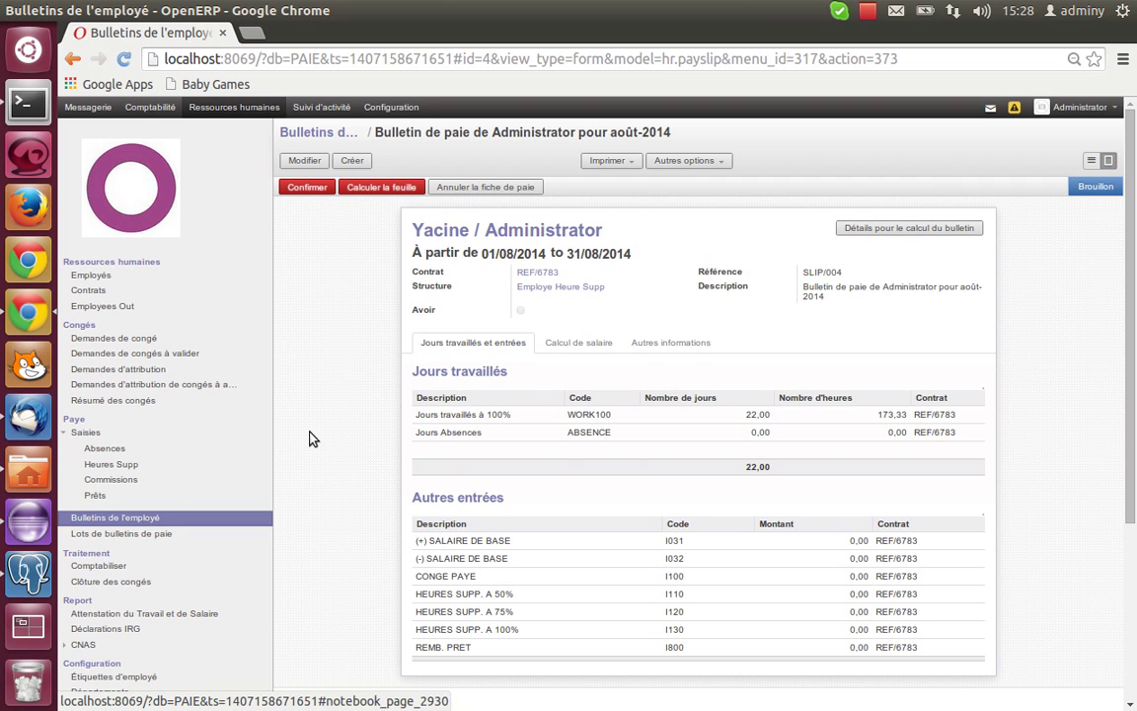
pyautogui.click(123, 450)
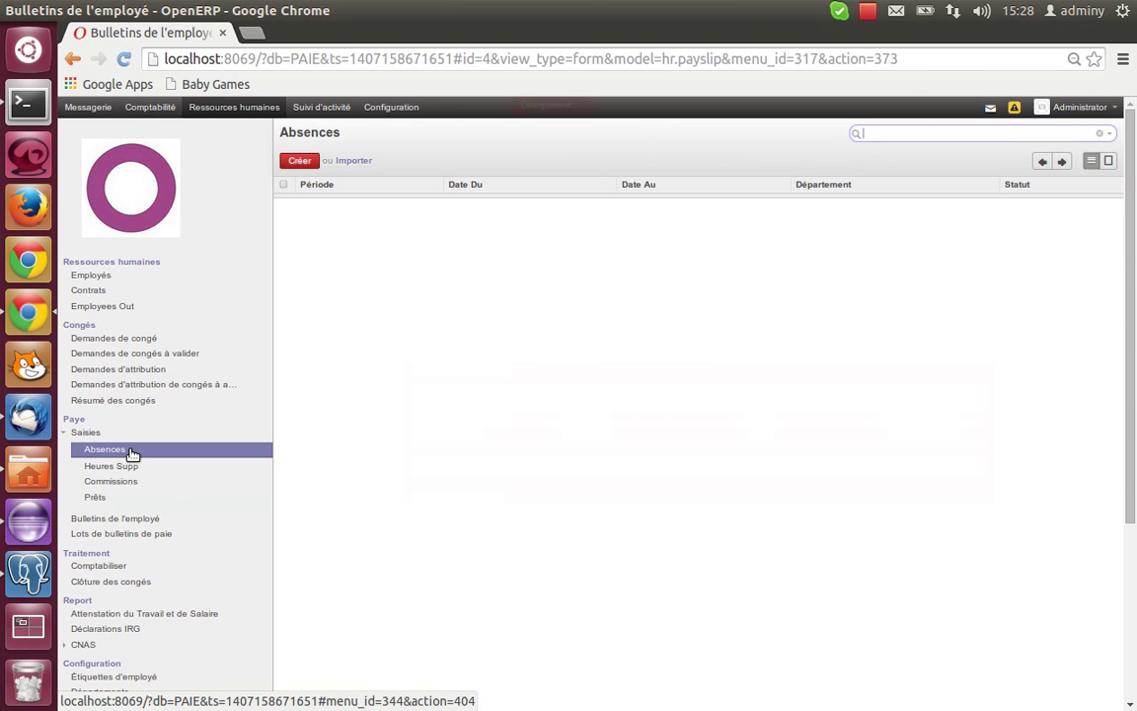
pyautogui.click(299, 161)
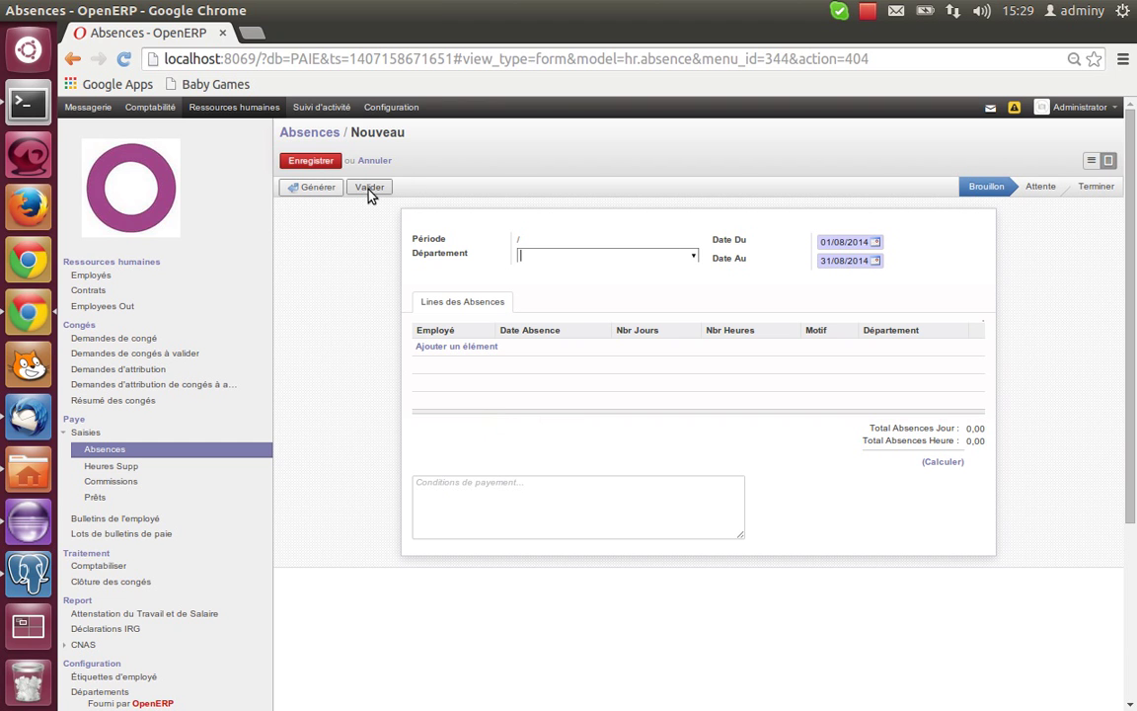
pyautogui.click(296, 187)
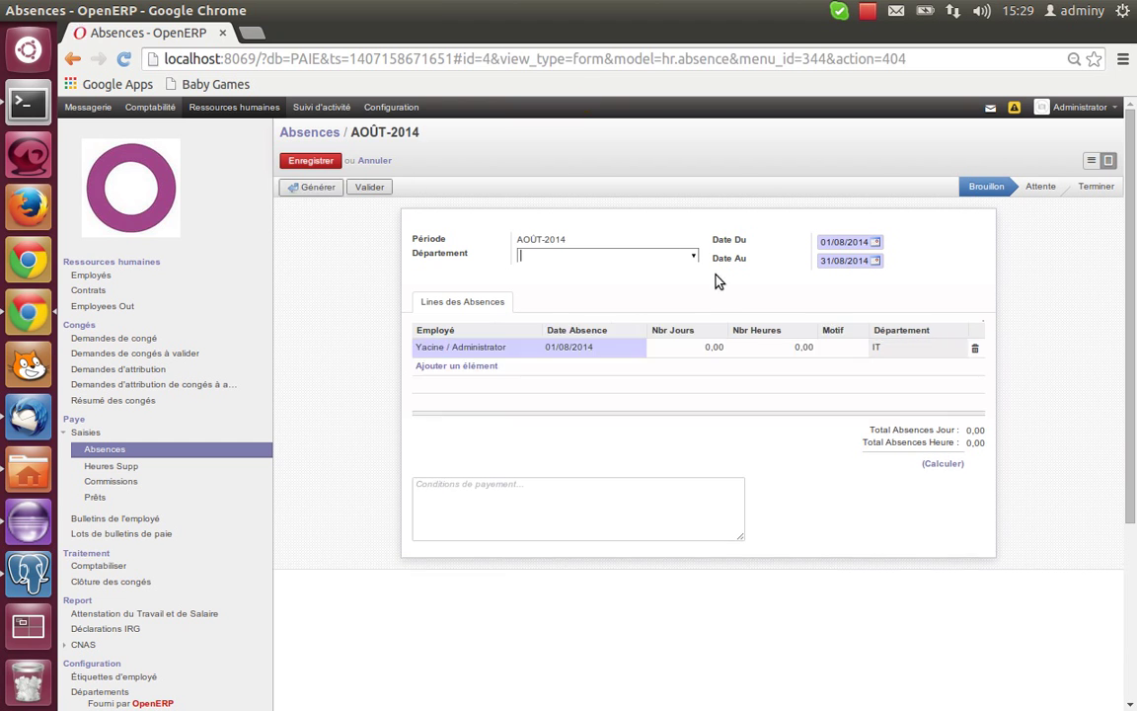
pyautogui.click(692, 255)
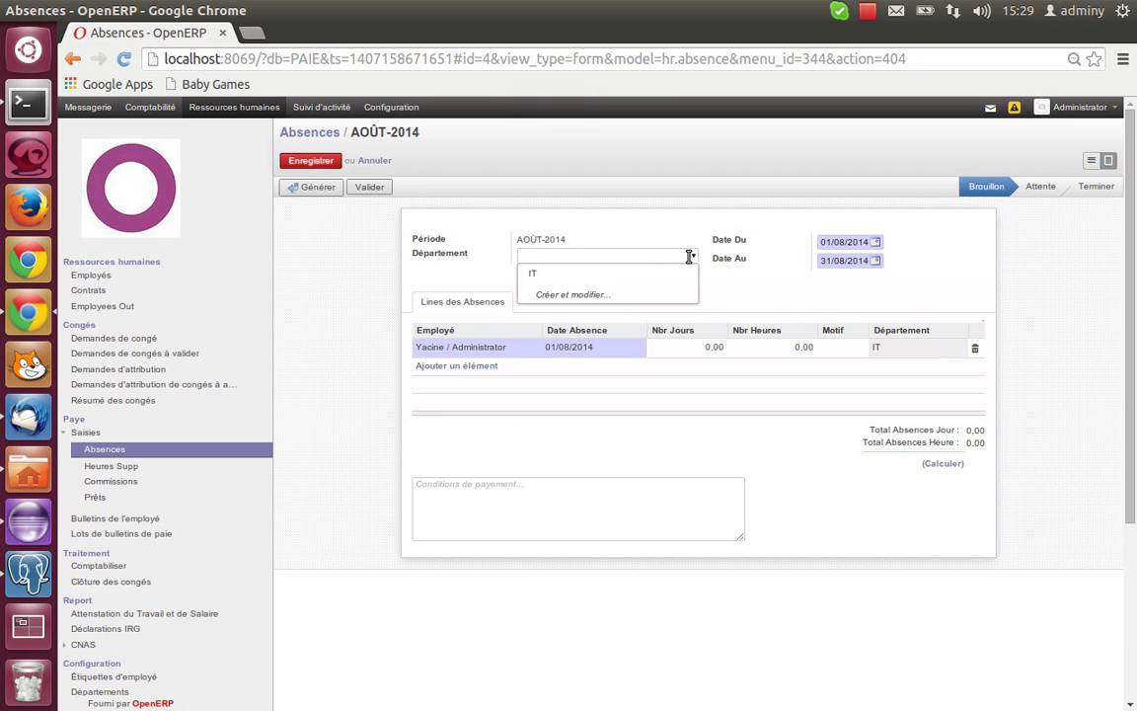
pyautogui.click(637, 256)
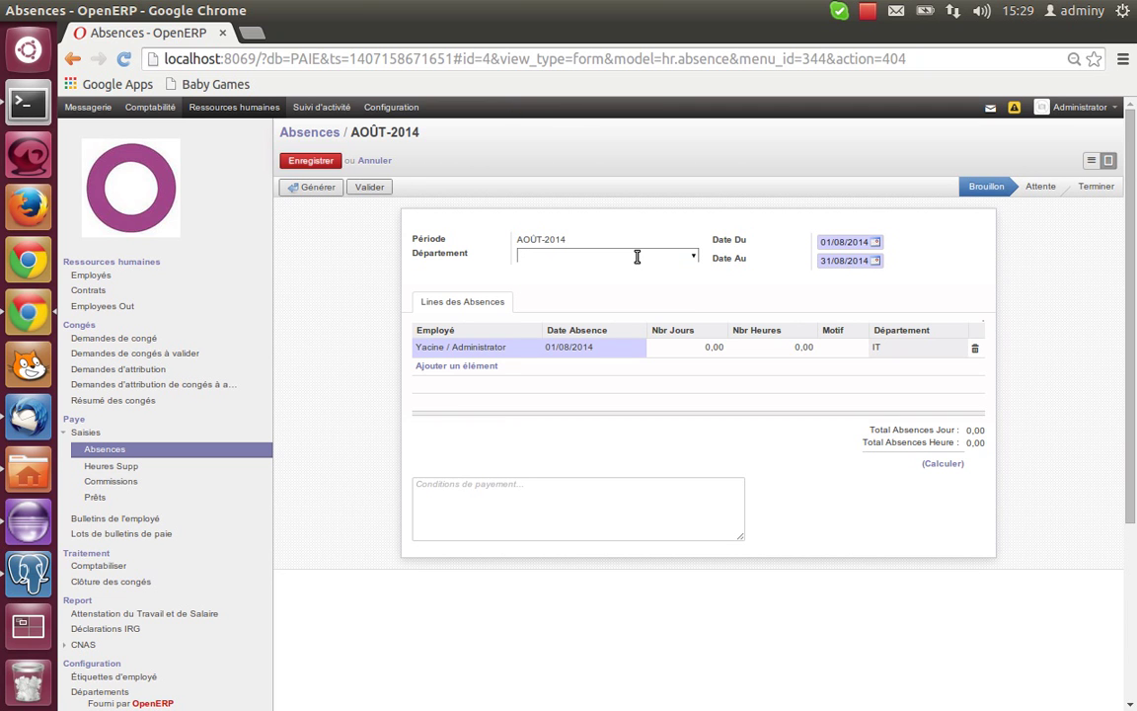
# Set the employee's absence on 01/08/2014 to 1 day and save the absence sheet
pyautogui.click(681, 349)
pyautogui.write('1')
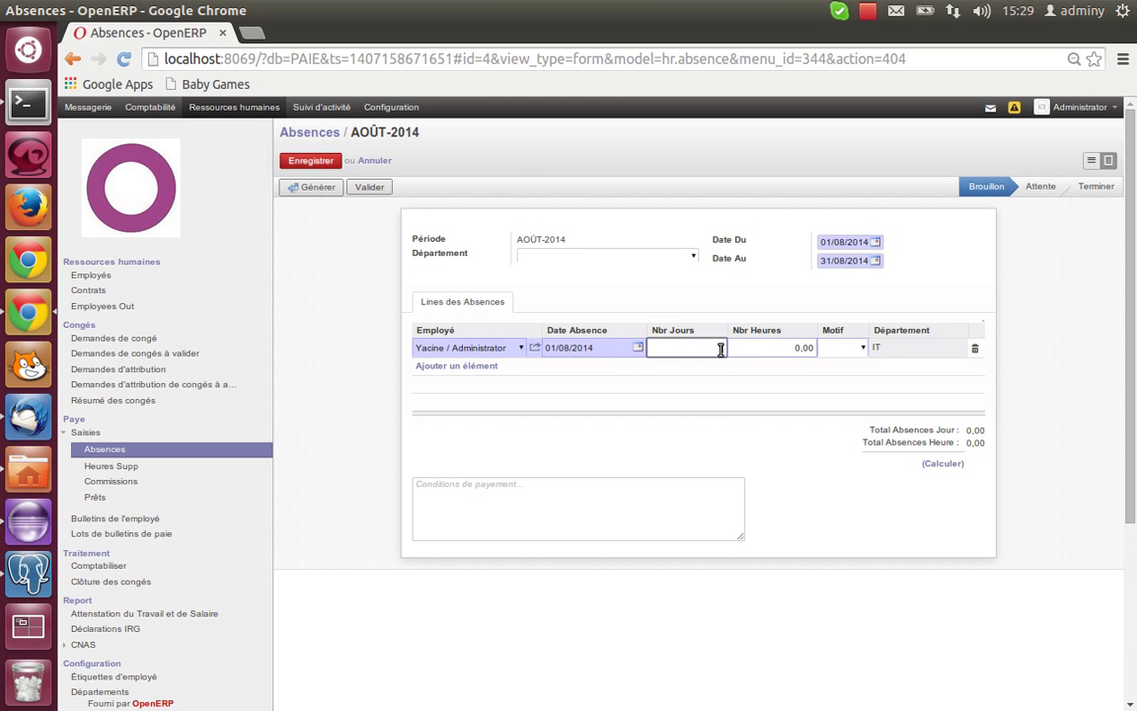
pyautogui.click(311, 160)
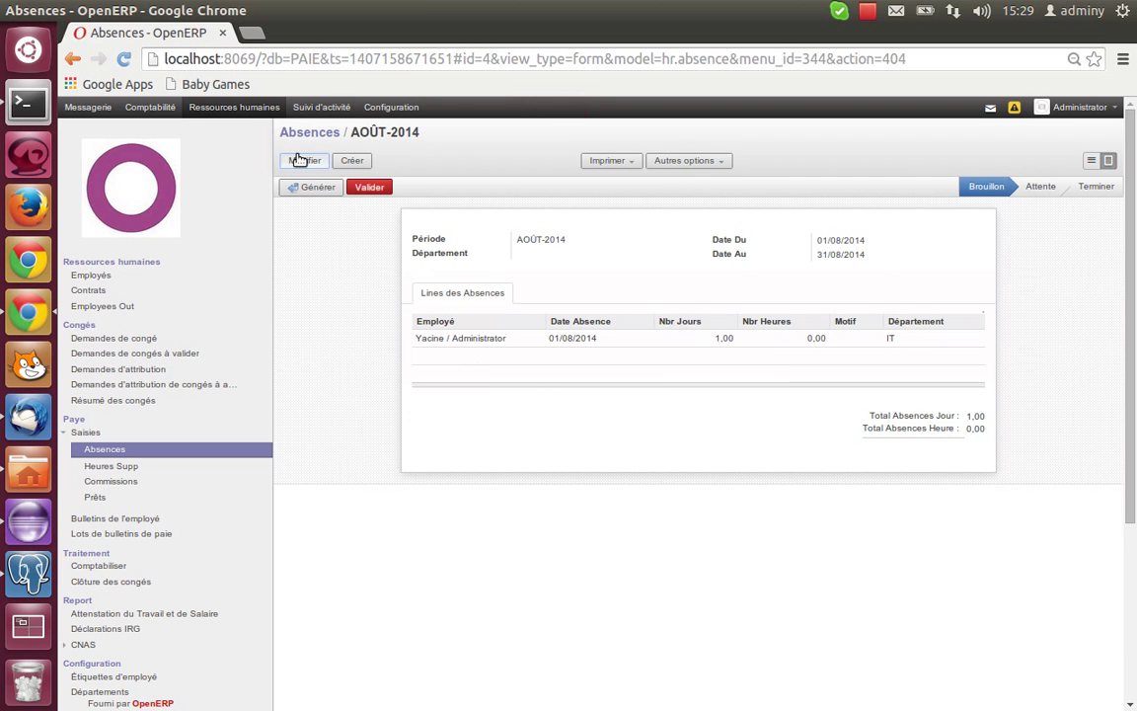
# Add a 1-day absence line dated 04/08/2014 for the same employee, and validate and confirm the absence sheet
pyautogui.click(299, 160)
pyautogui.click(449, 365)
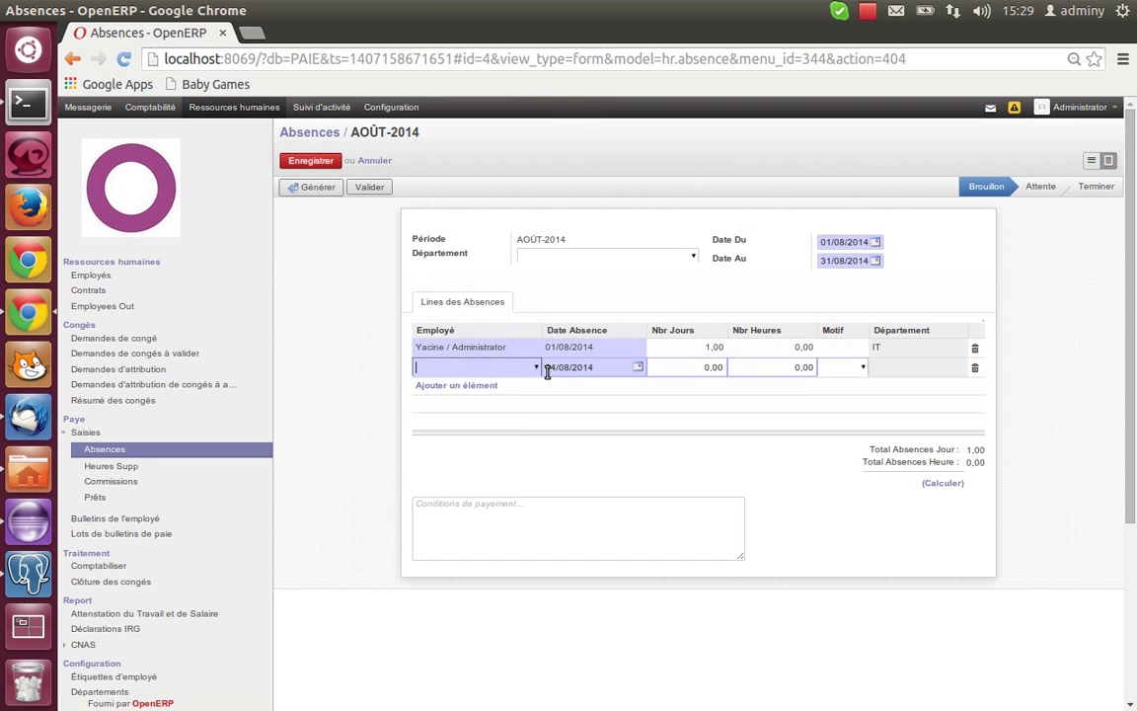
pyautogui.click(711, 363)
pyautogui.write('1')
pyautogui.click(370, 188)
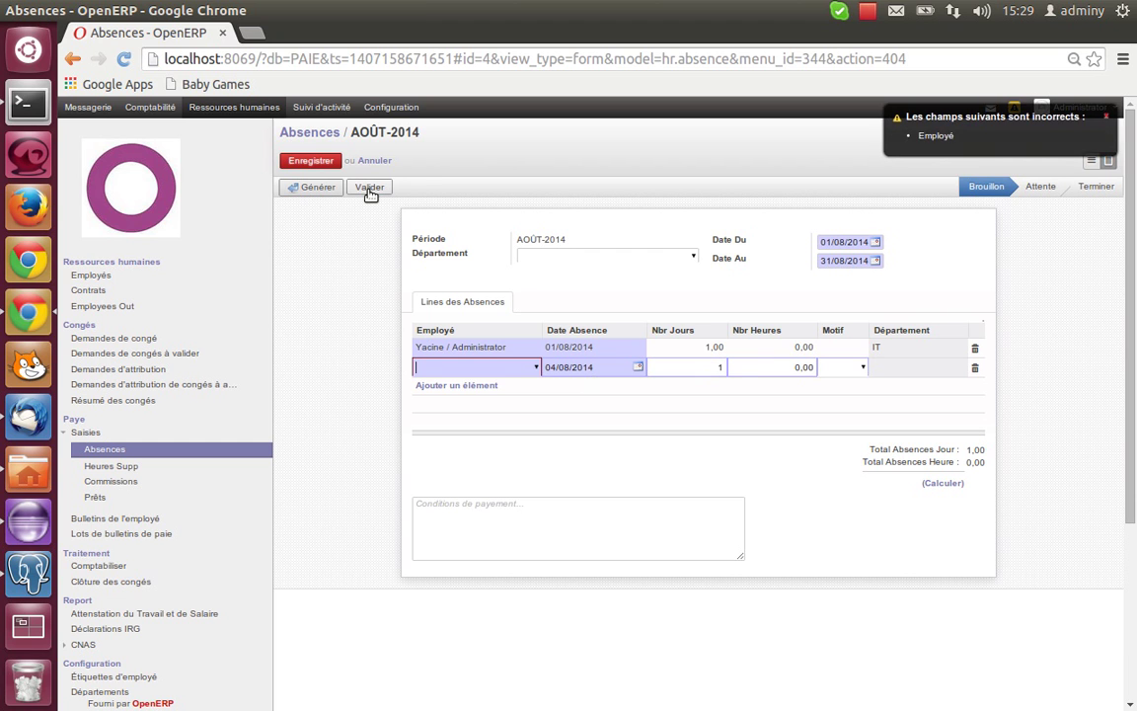
pyautogui.click(536, 368)
pyautogui.click(502, 385)
pyautogui.click(357, 188)
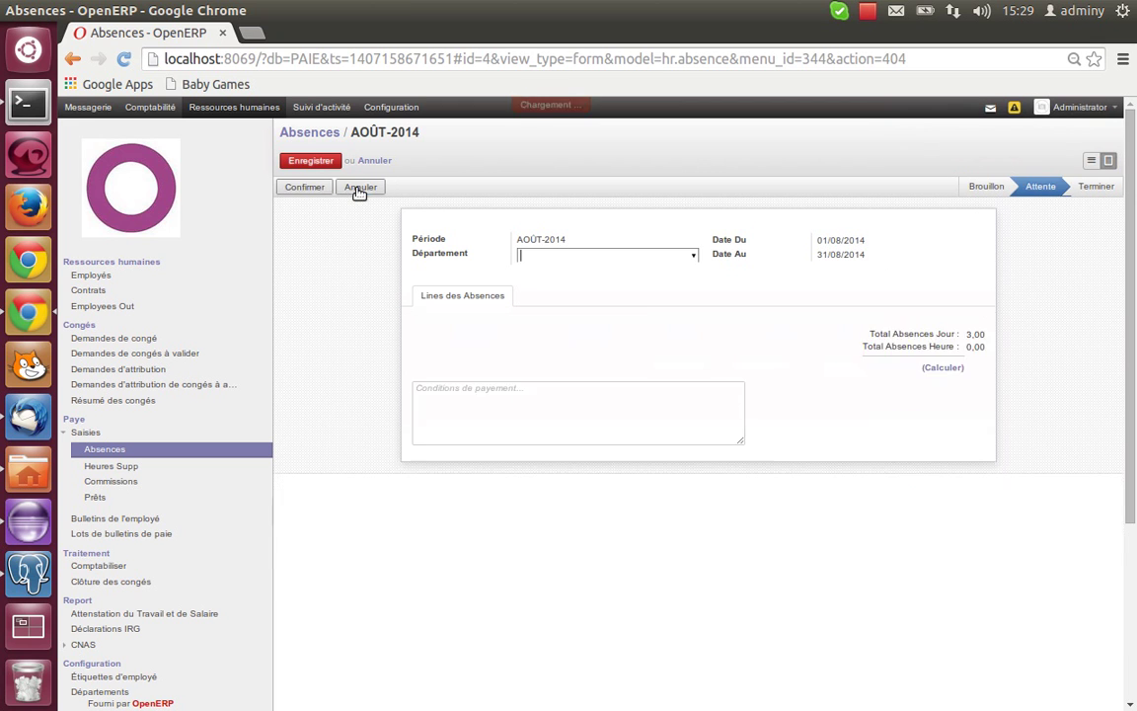
pyautogui.click(307, 186)
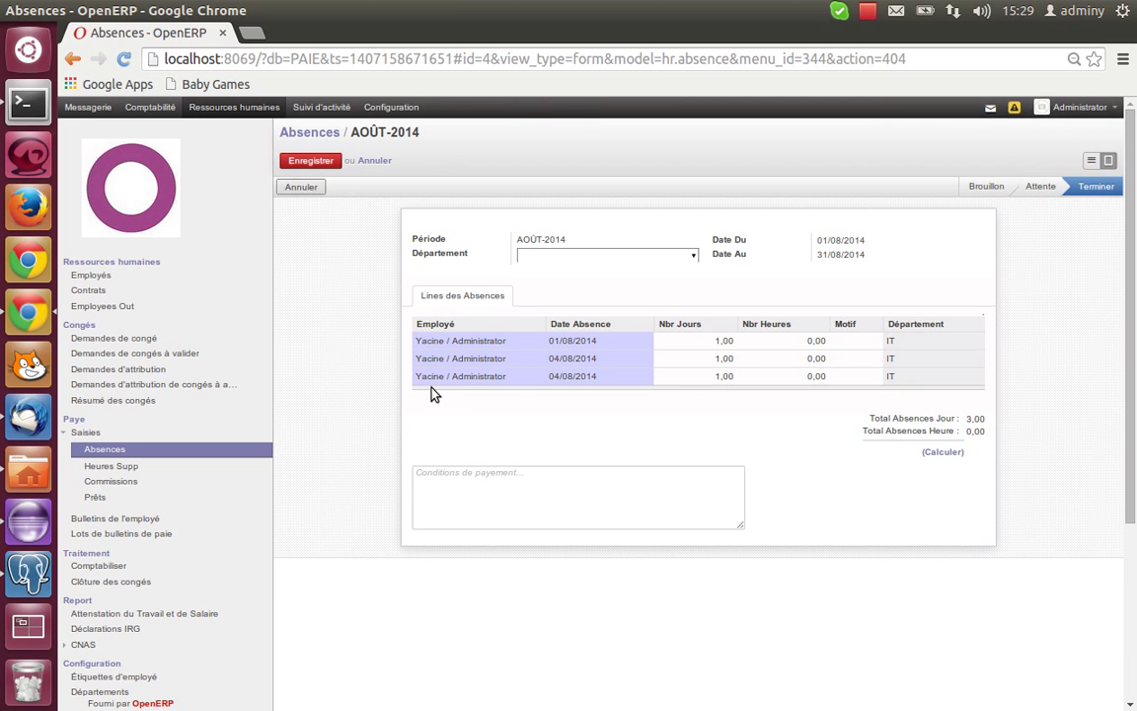
# Return the absence sheet to draft, delete the duplicate 04/08/2014 line, and validate and confirm the sheet again
pyautogui.click(316, 189)
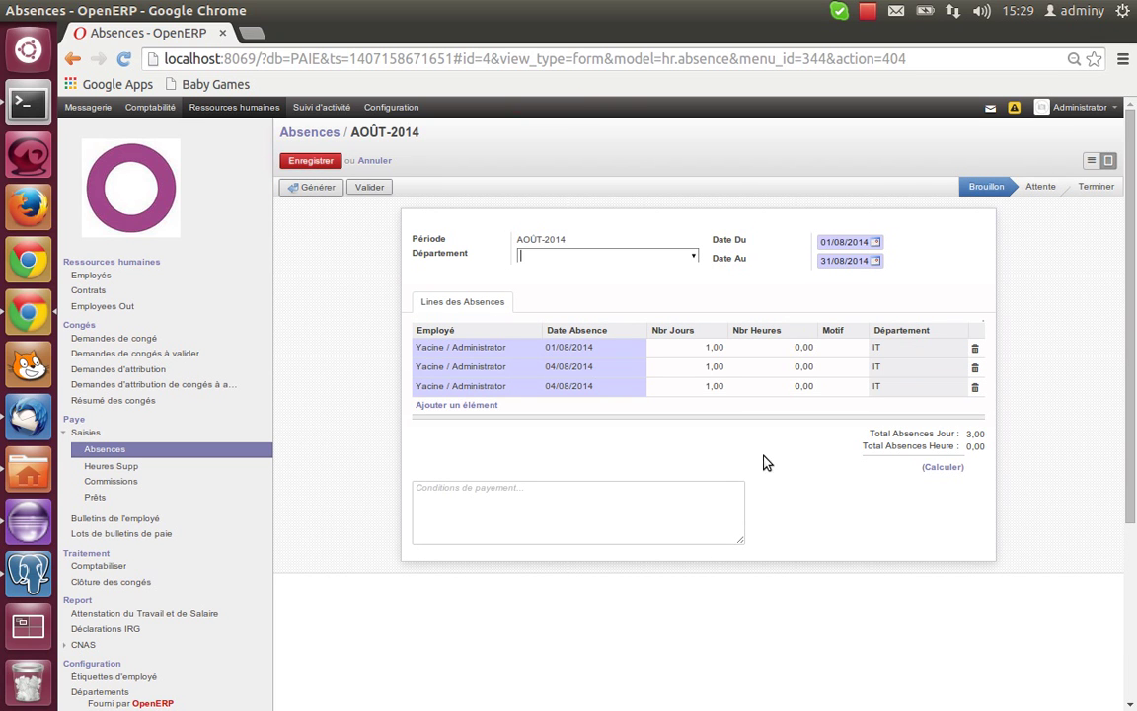
pyautogui.click(974, 387)
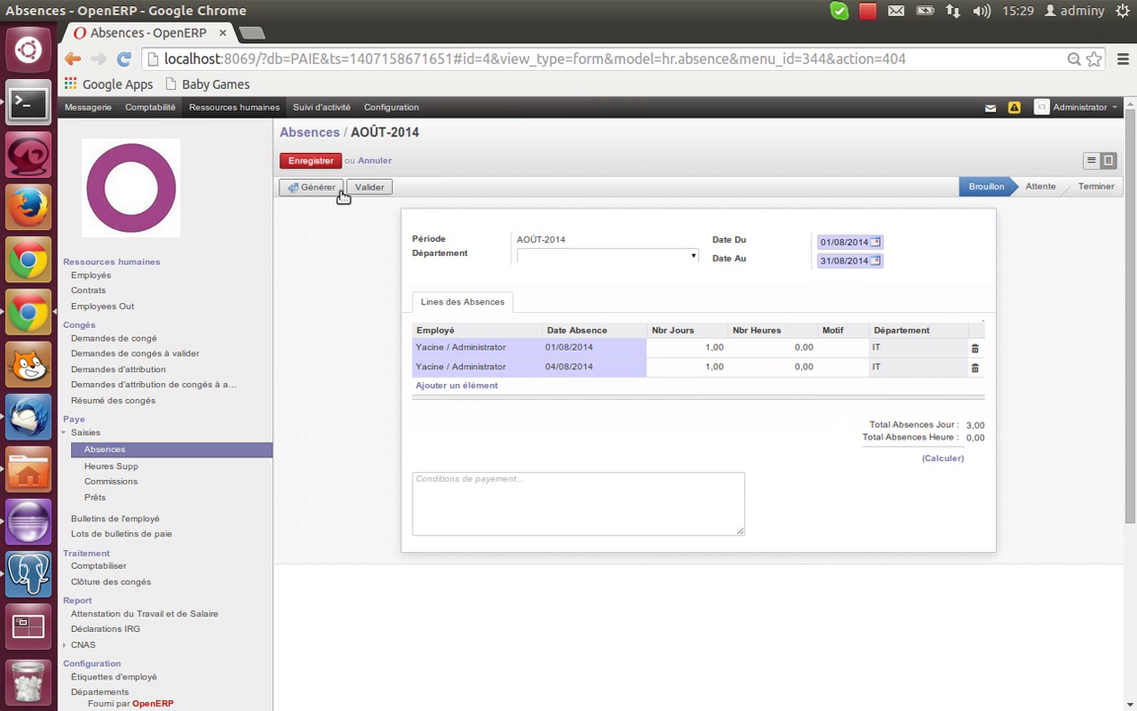
pyautogui.click(314, 188)
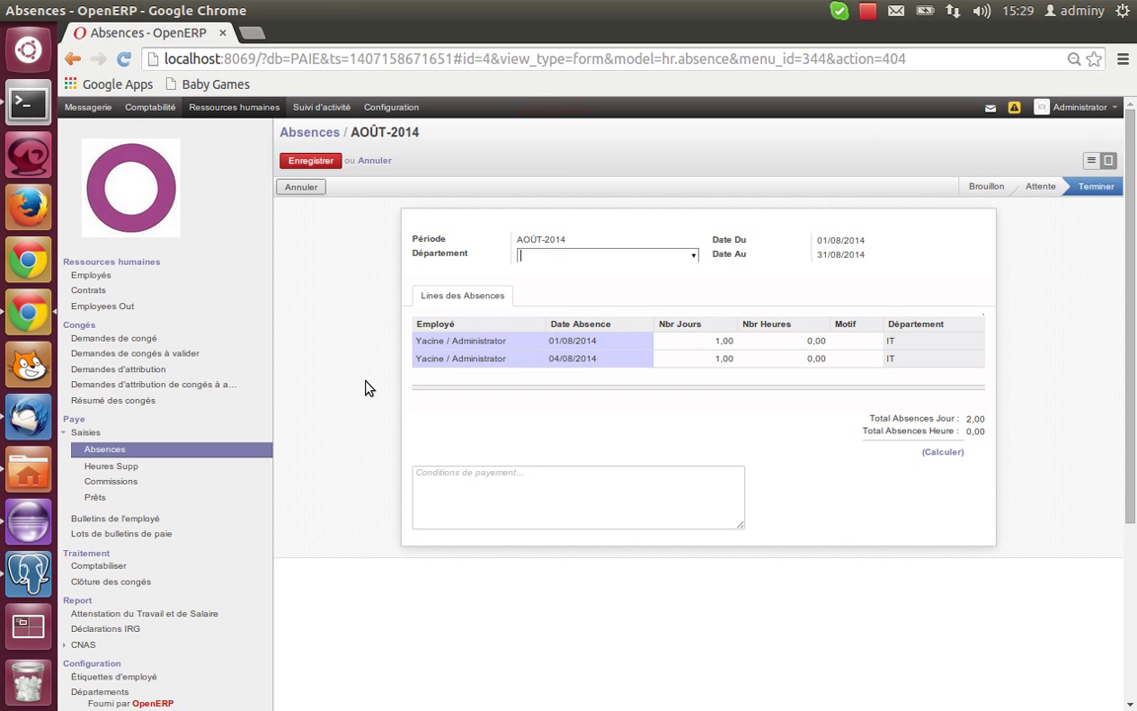
# Create an overtime sheet (Heures Supp) for 01/08/2014 to 31/08/2014 and generate its employee lines
pyautogui.click(115, 467)
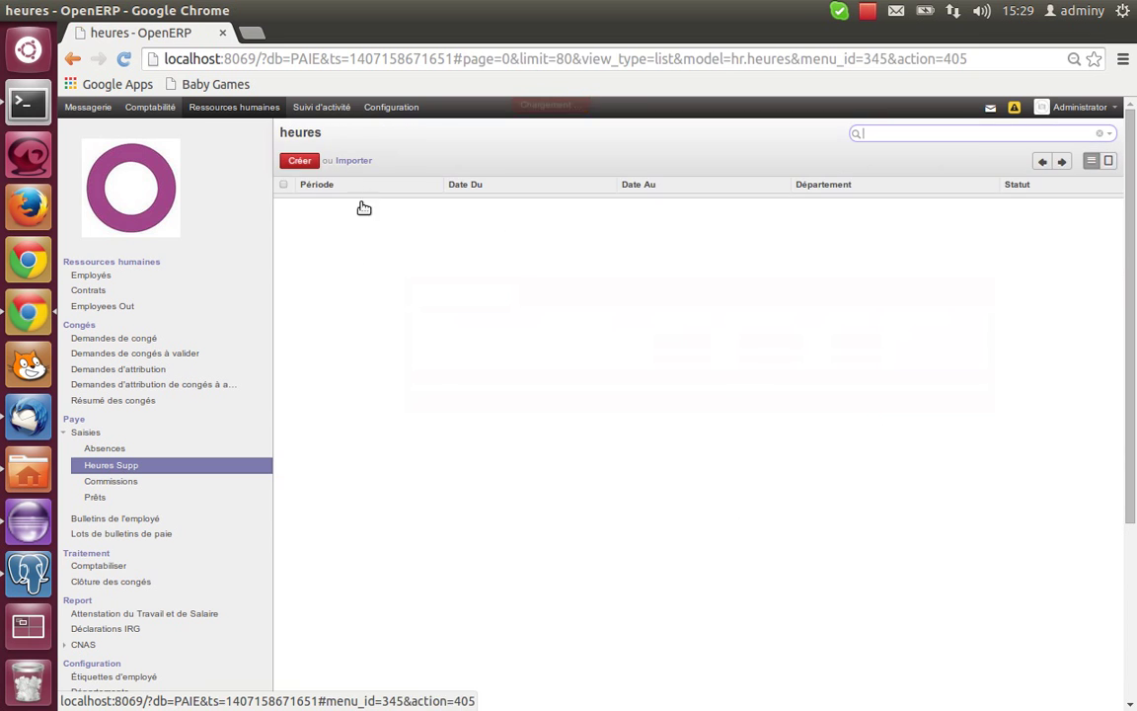
pyautogui.click(308, 161)
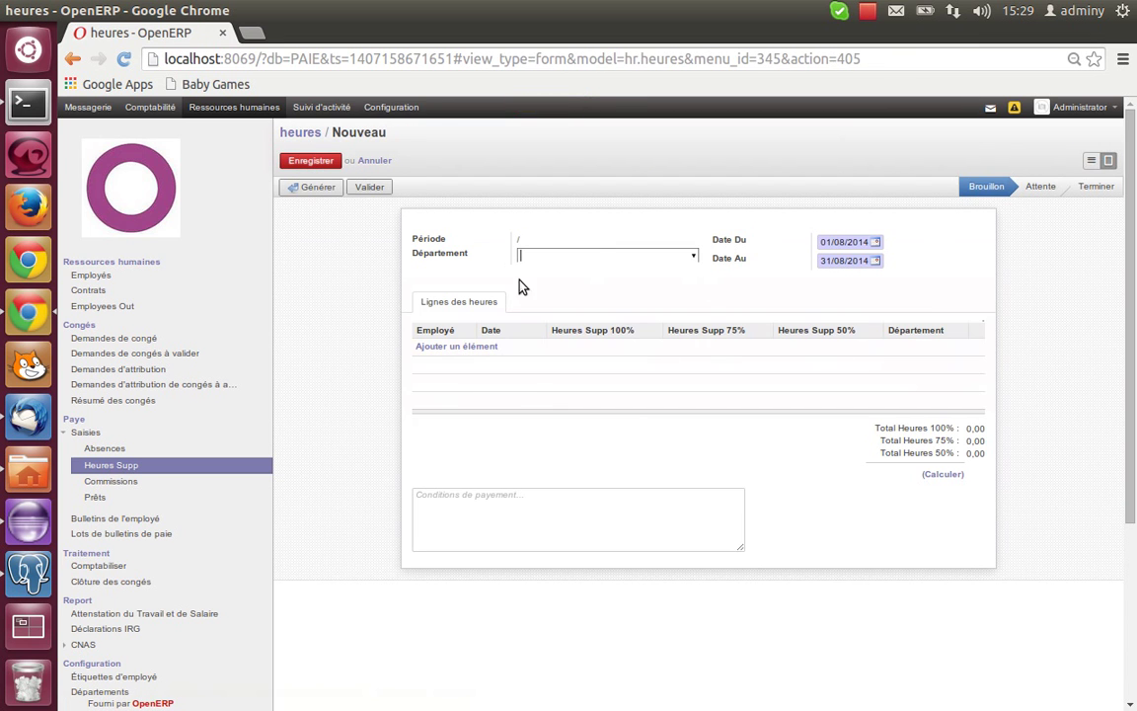
pyautogui.click(332, 190)
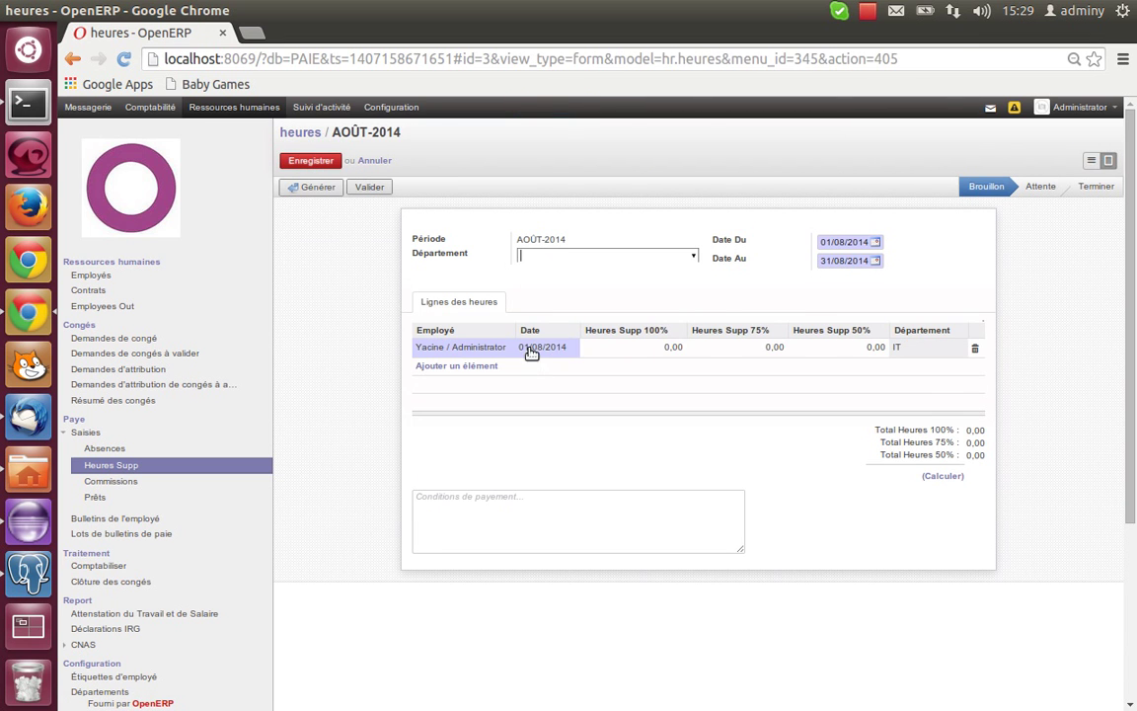
# Enter 3 overtime hours at 100%, 5 at 75% and 10 at 50% for the employee, and validate and confirm the sheet
pyautogui.click(663, 345)
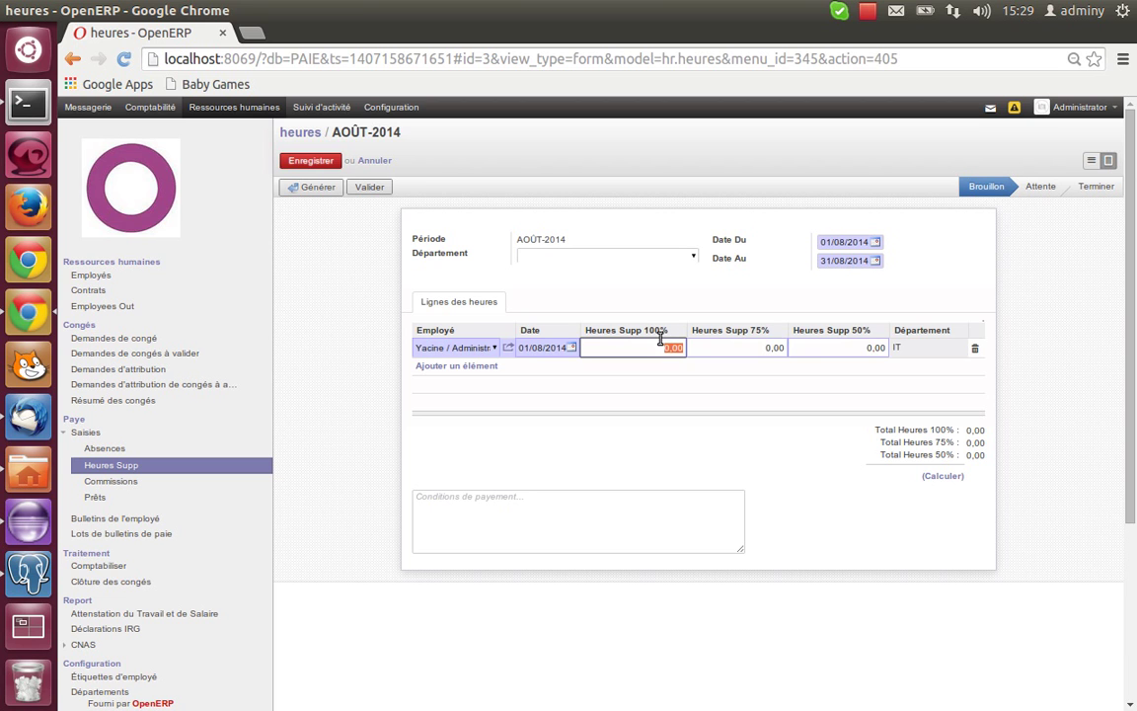
pyautogui.press('Tab')
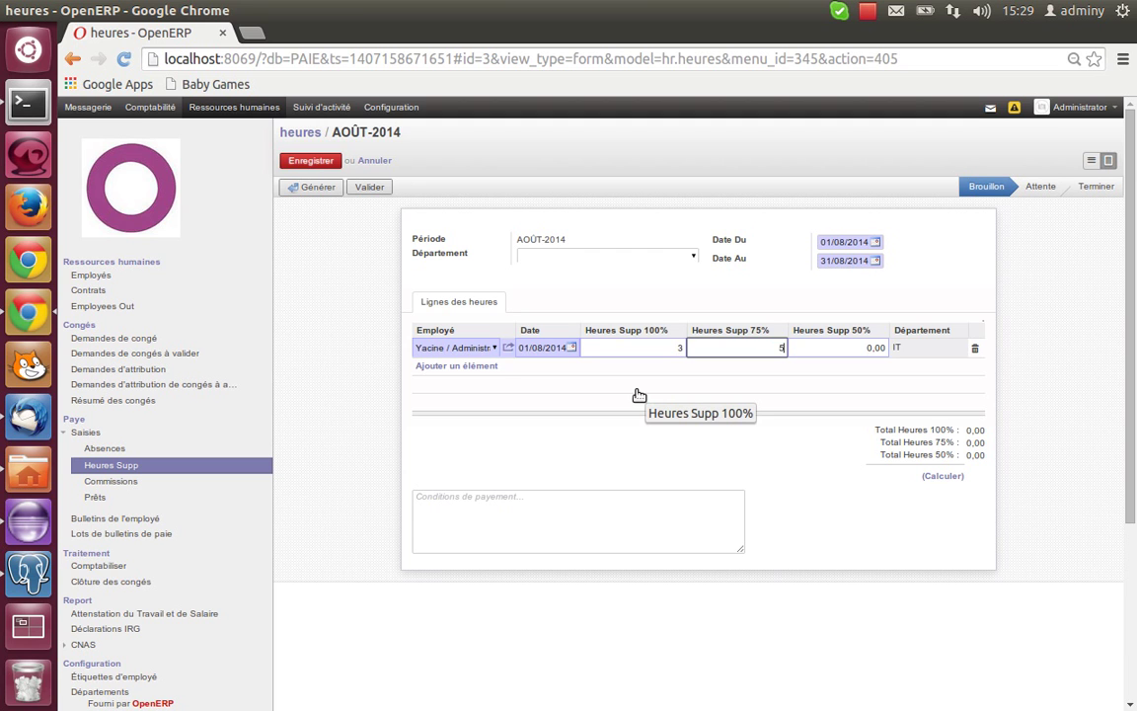
pyautogui.press('Tab')
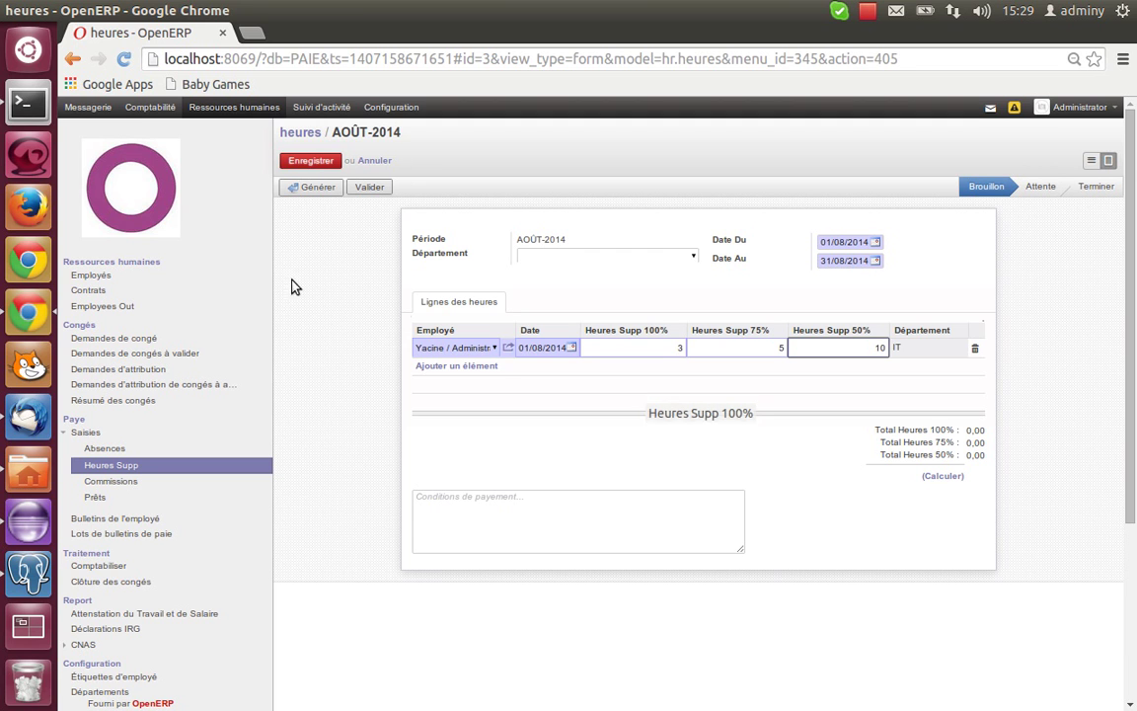
pyautogui.click(373, 188)
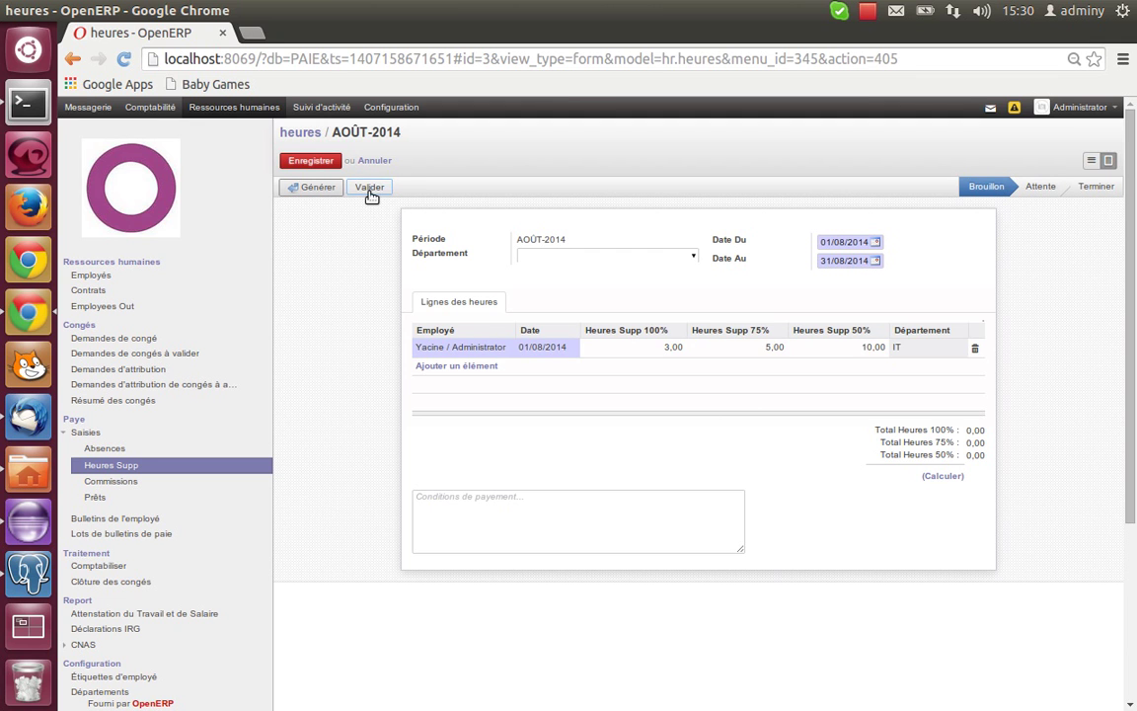
pyautogui.click(371, 190)
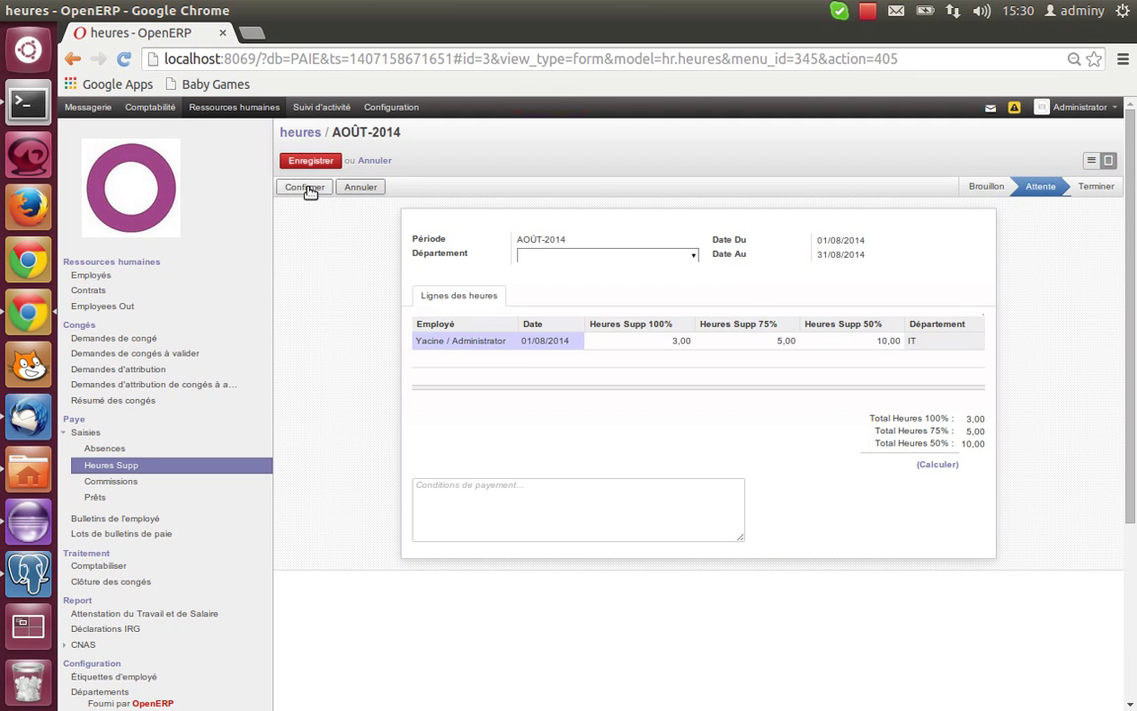
pyautogui.click(305, 187)
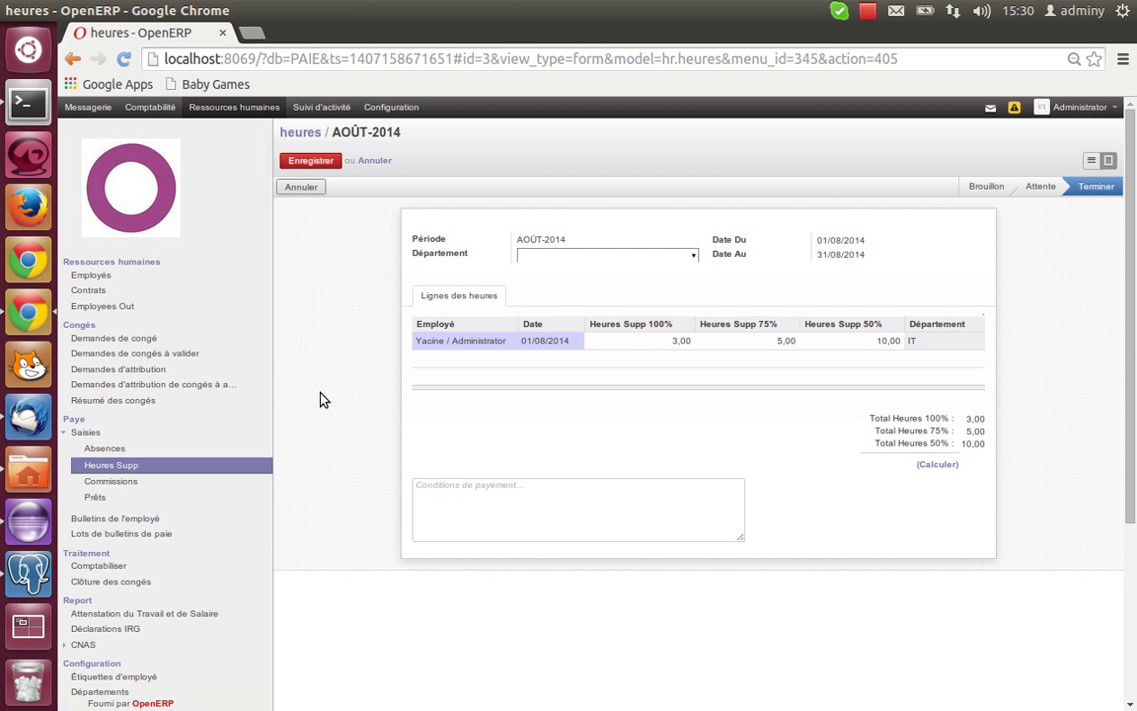
# Create a new loan (Prêts) record, choosing the employee and the same person as DG
pyautogui.scroll(-2, 320, 398)
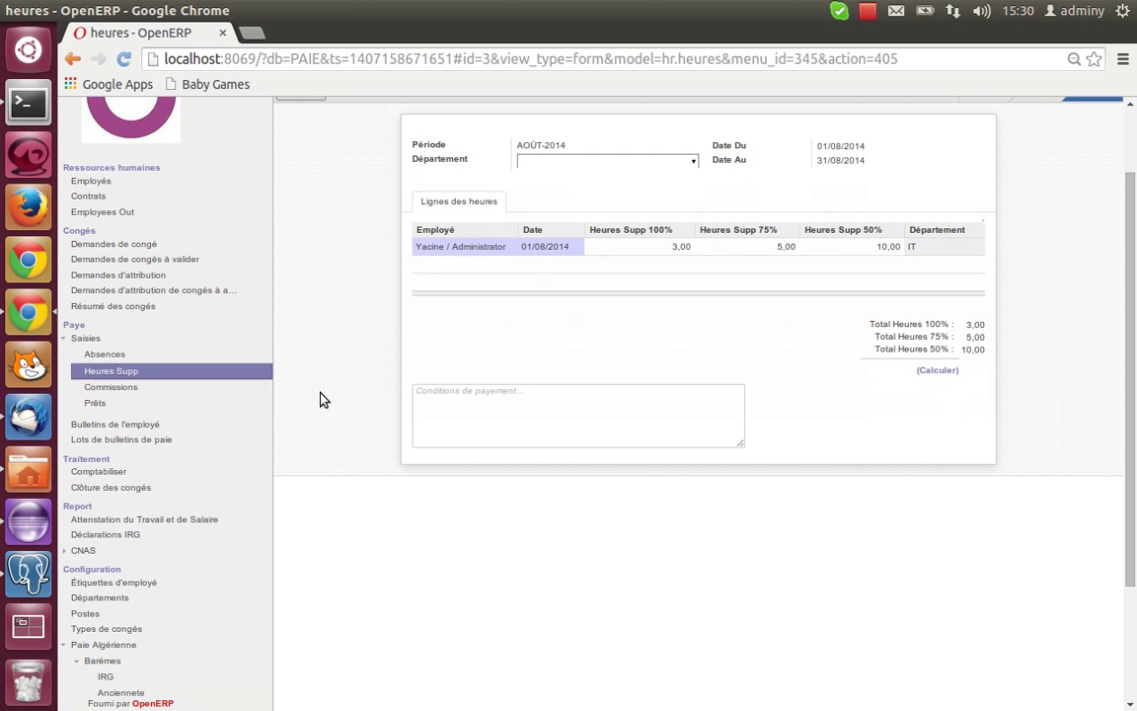
pyautogui.click(137, 403)
pyautogui.click(304, 163)
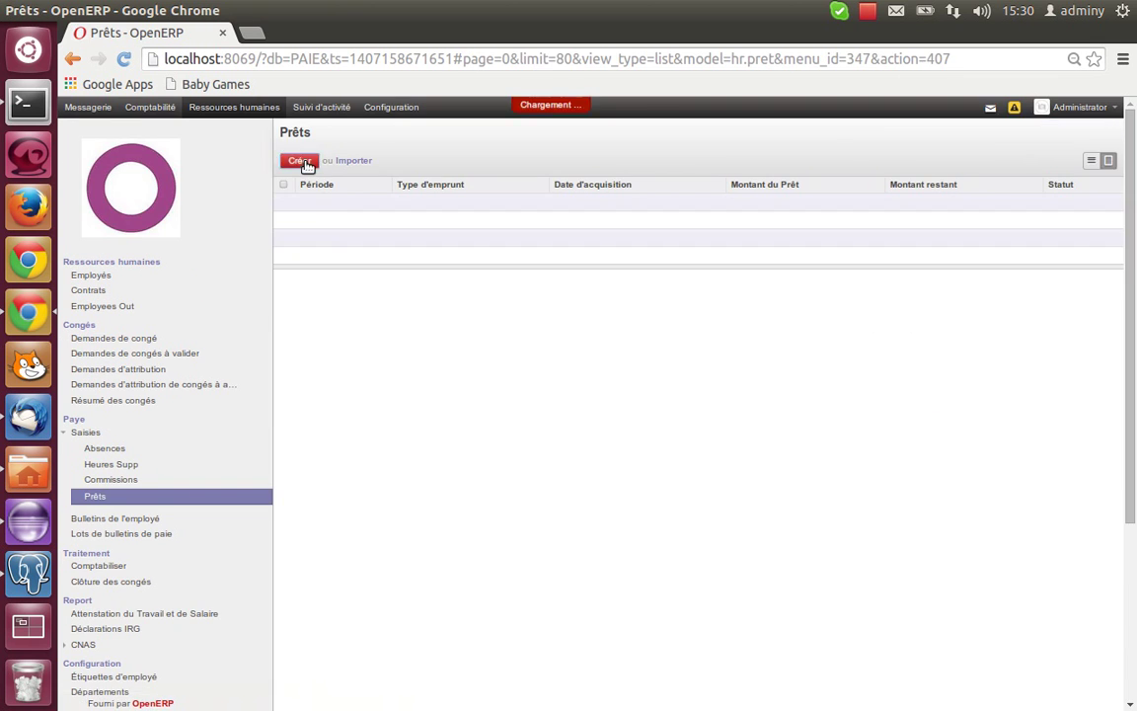
pyautogui.click(688, 246)
pyautogui.click(641, 262)
pyautogui.click(982, 249)
pyautogui.click(969, 263)
# Set the loan's salary journal to Journal de Paie (DZD) and its type (Type d'emprunt) to Prêt
pyautogui.click(982, 274)
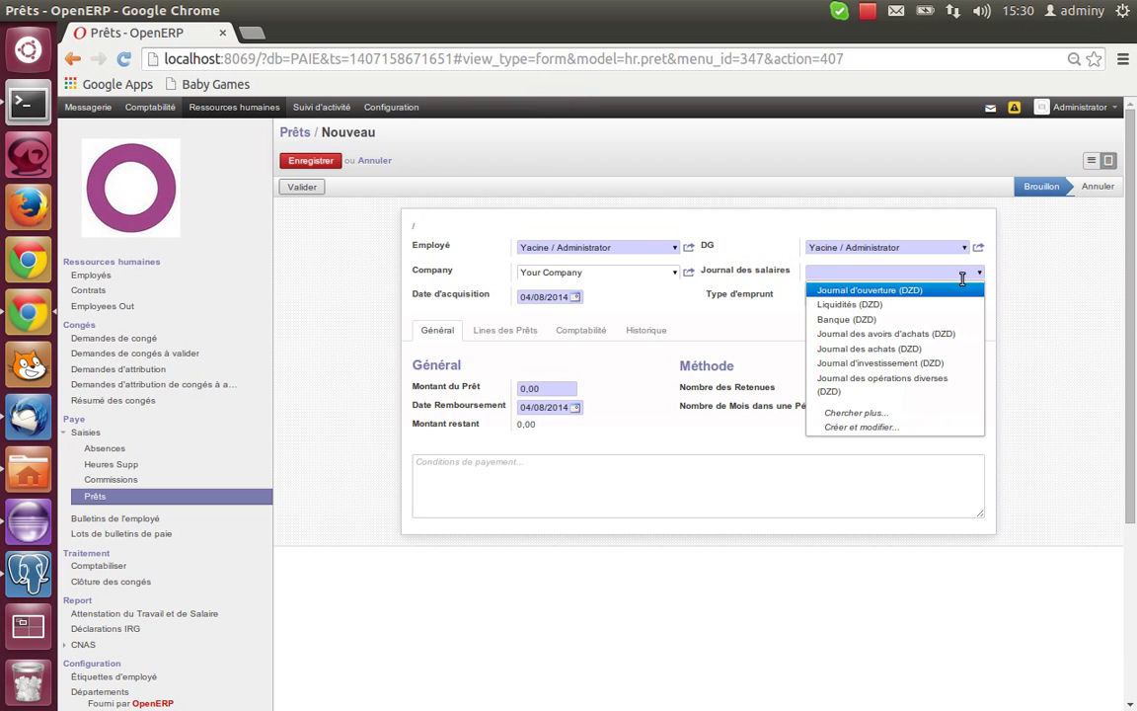
pyautogui.click(962, 278)
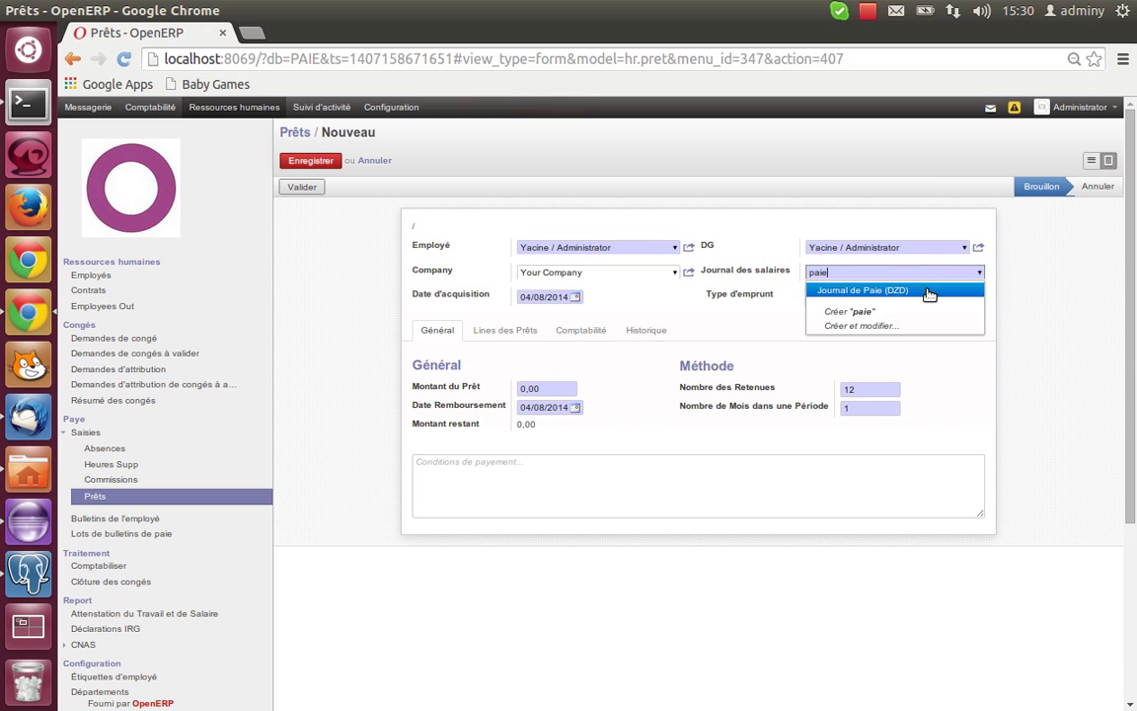
pyautogui.click(957, 290)
pyautogui.click(976, 300)
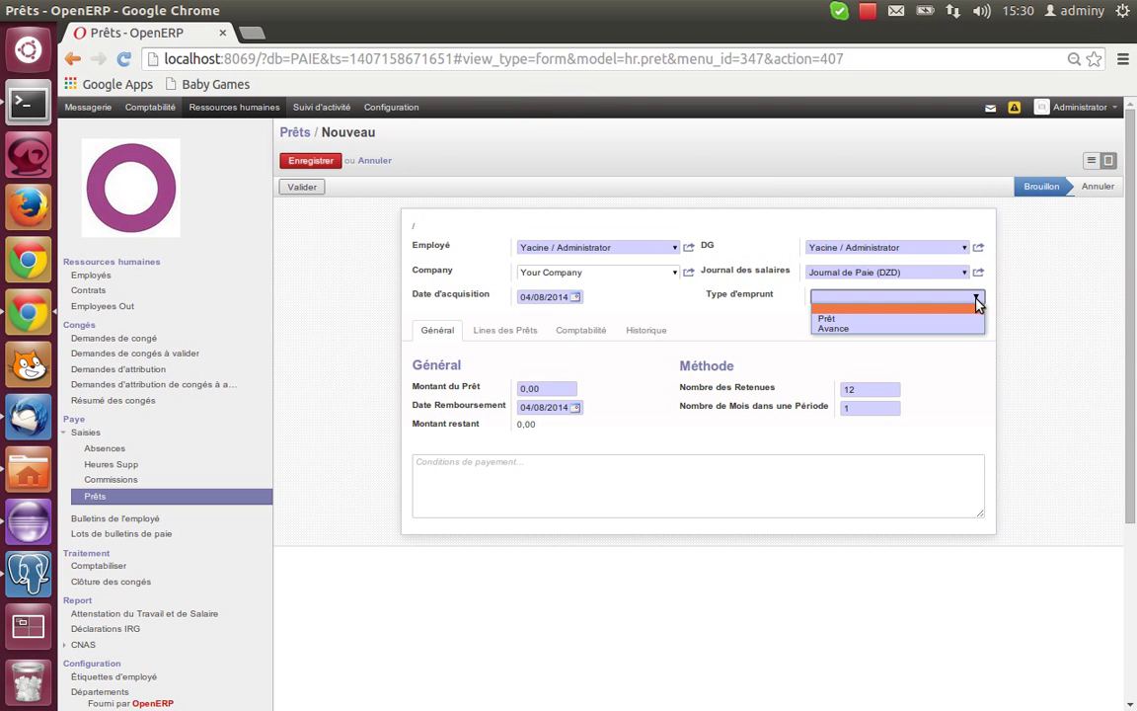
pyautogui.click(949, 314)
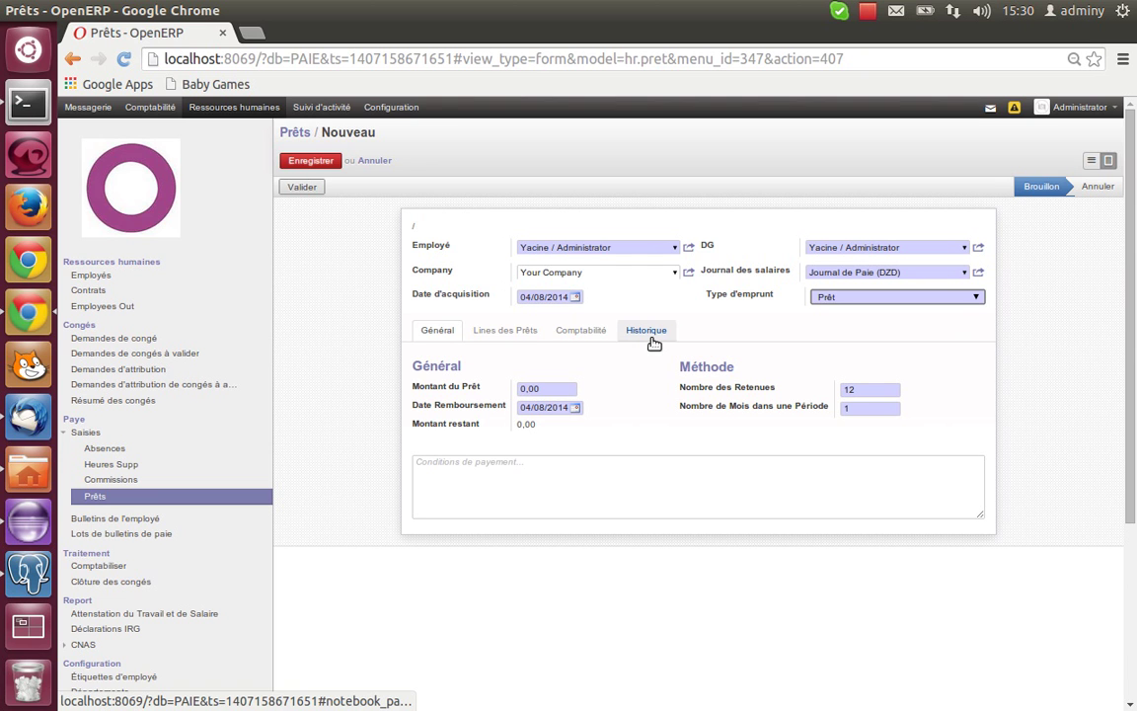
# Set the loan amount to 100000 and the number of deductions to 10, and calculate the repayment lines
pyautogui.click(546, 391)
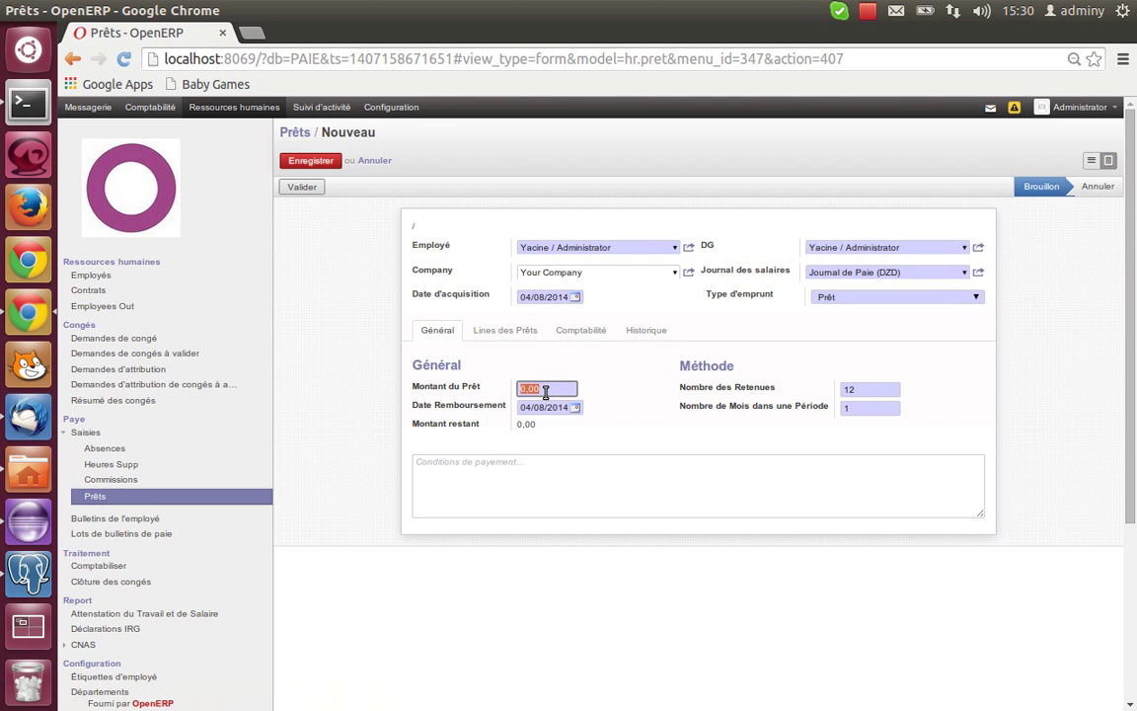
pyautogui.write('100000')
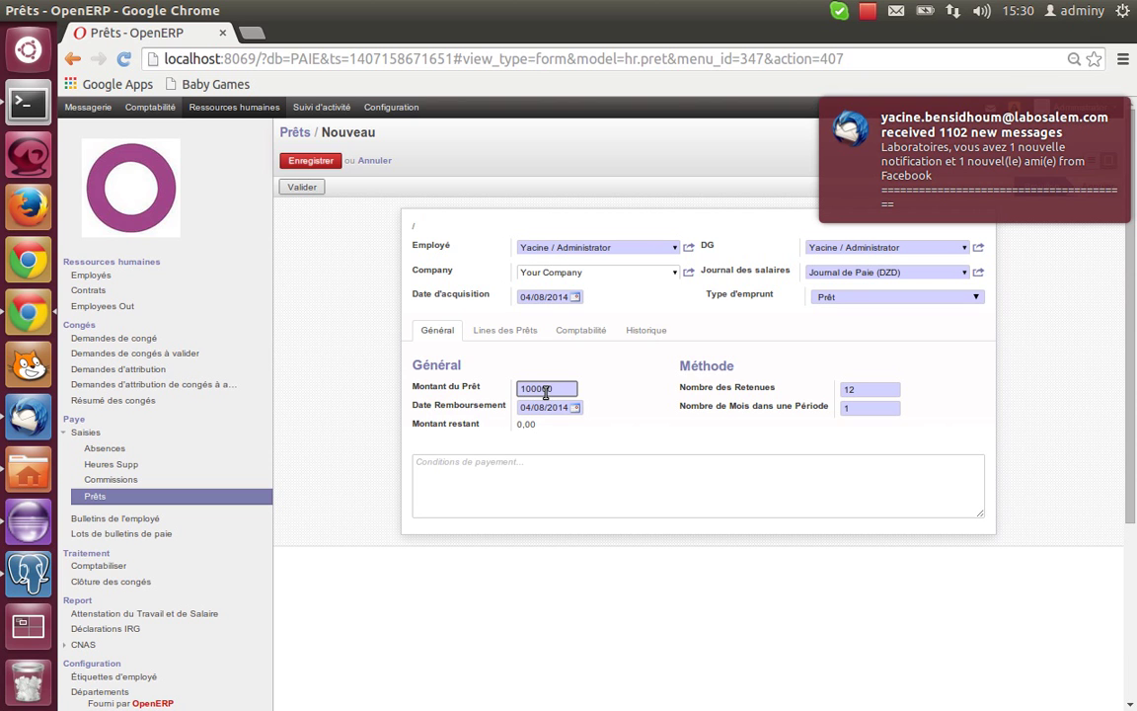
pyautogui.press('Tab')
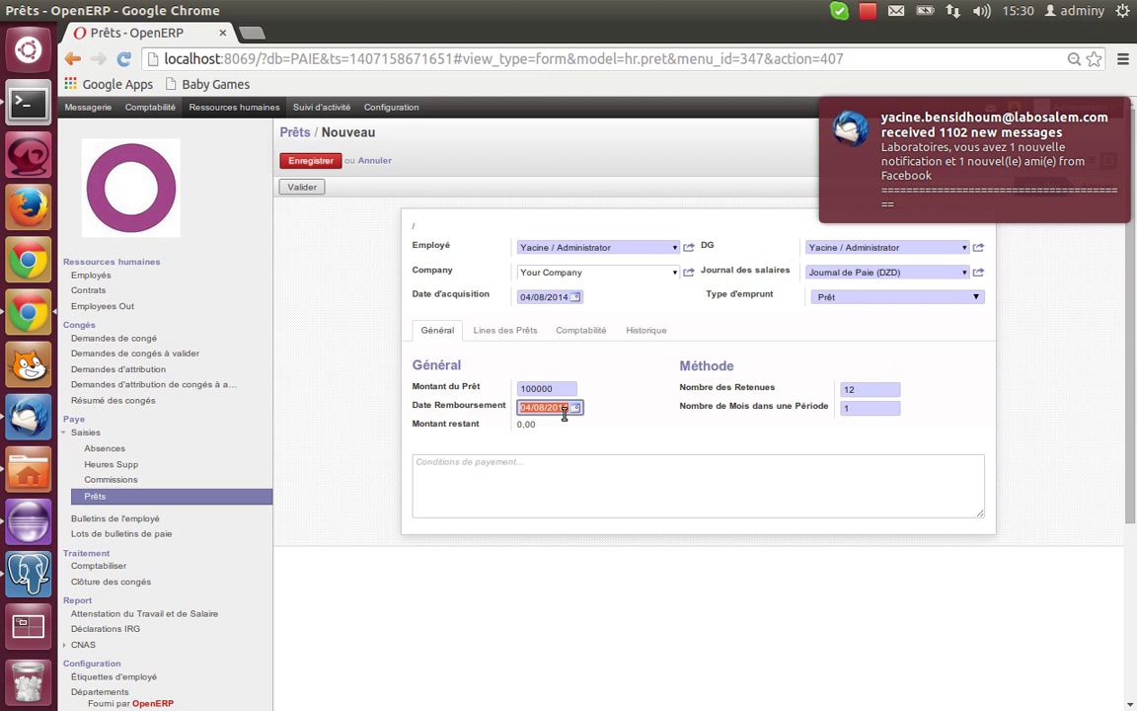
pyautogui.click(855, 390)
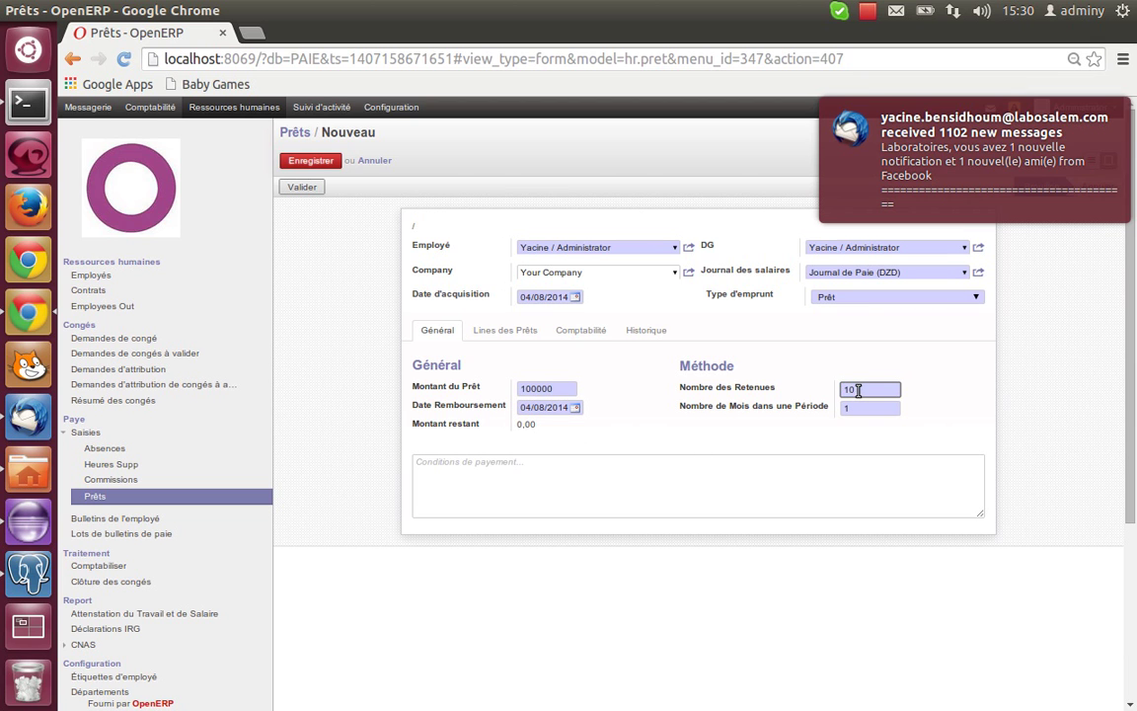
pyautogui.press('Tab')
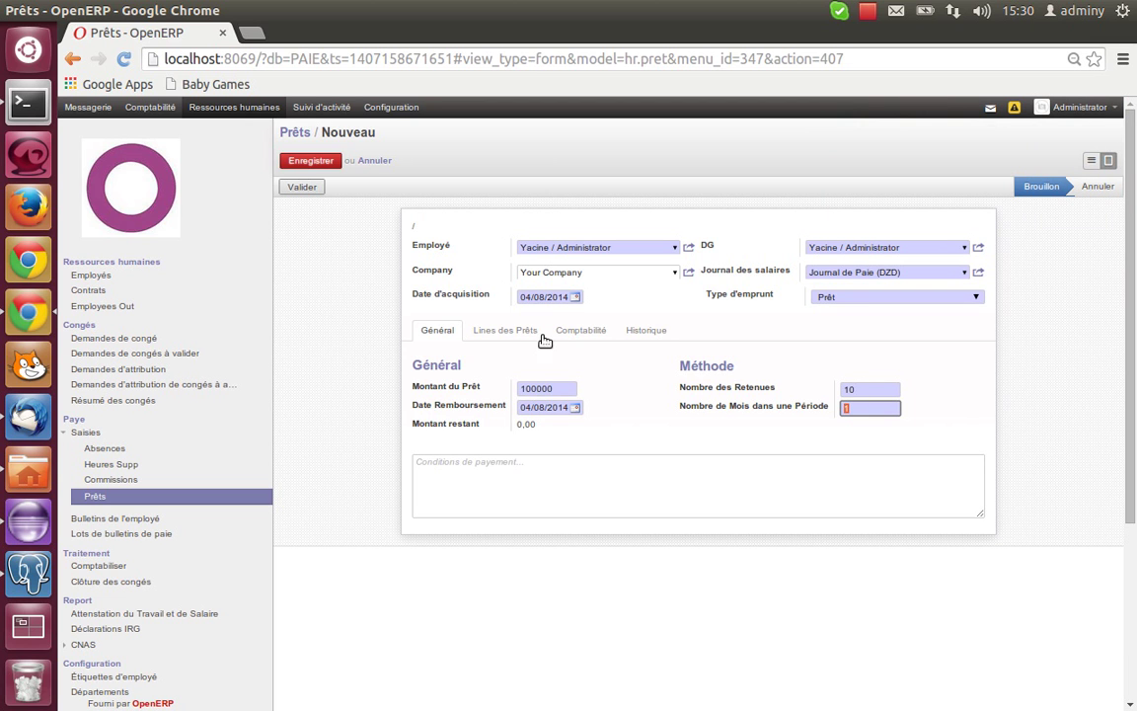
pyautogui.click(513, 334)
pyautogui.click(464, 455)
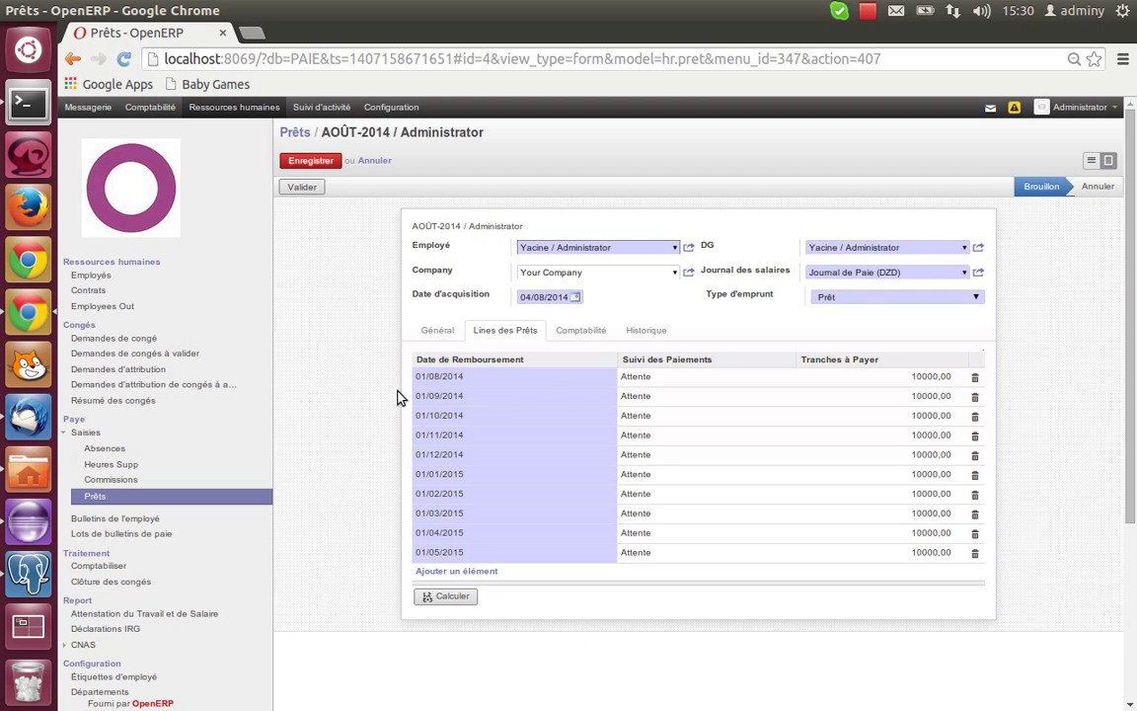
# Set the number of months per period to 2 and recalculate the loan's repayment lines
pyautogui.click(440, 332)
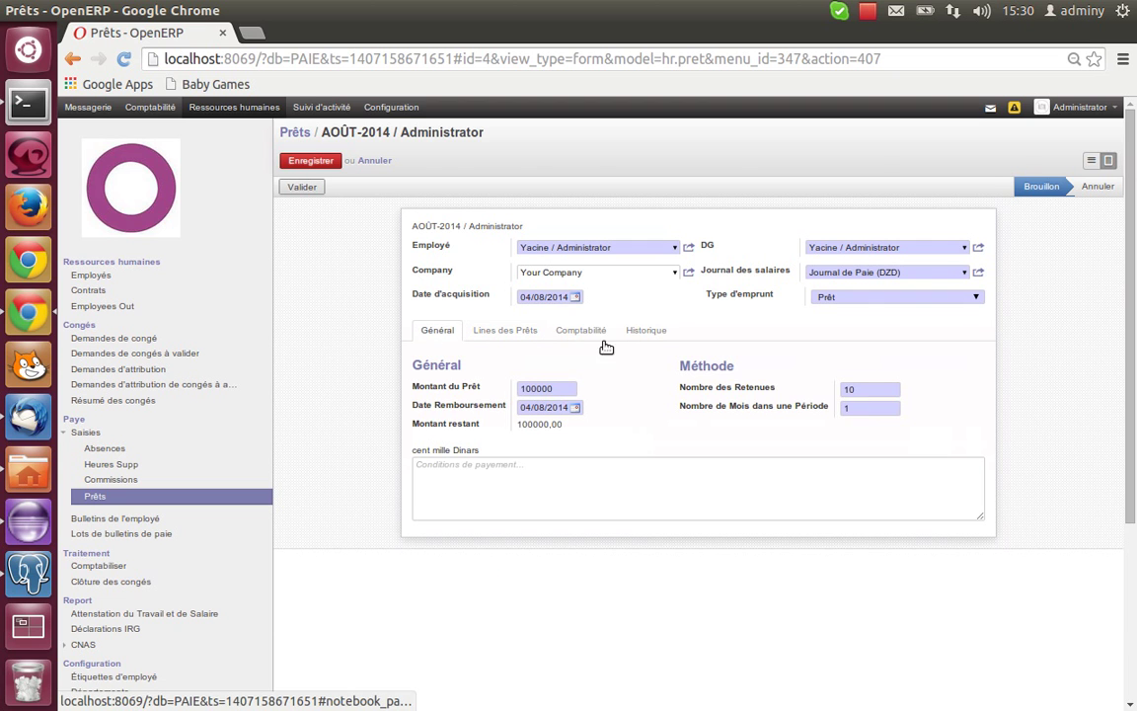
pyautogui.doubleClick(865, 410)
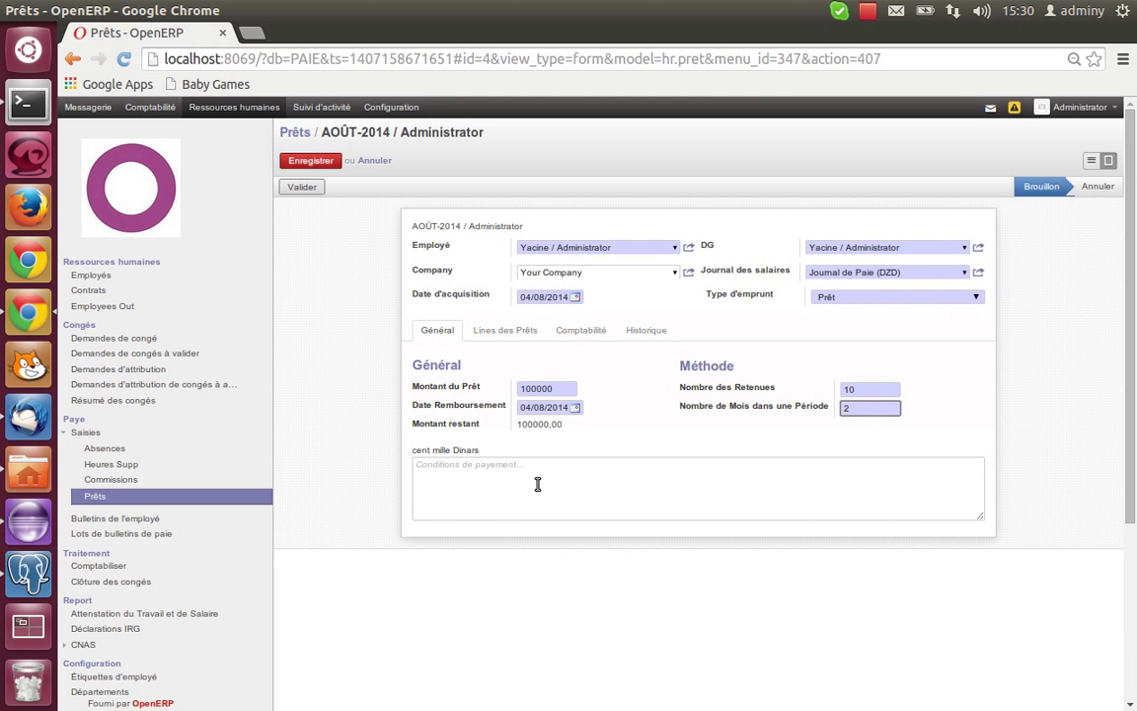
pyautogui.click(498, 329)
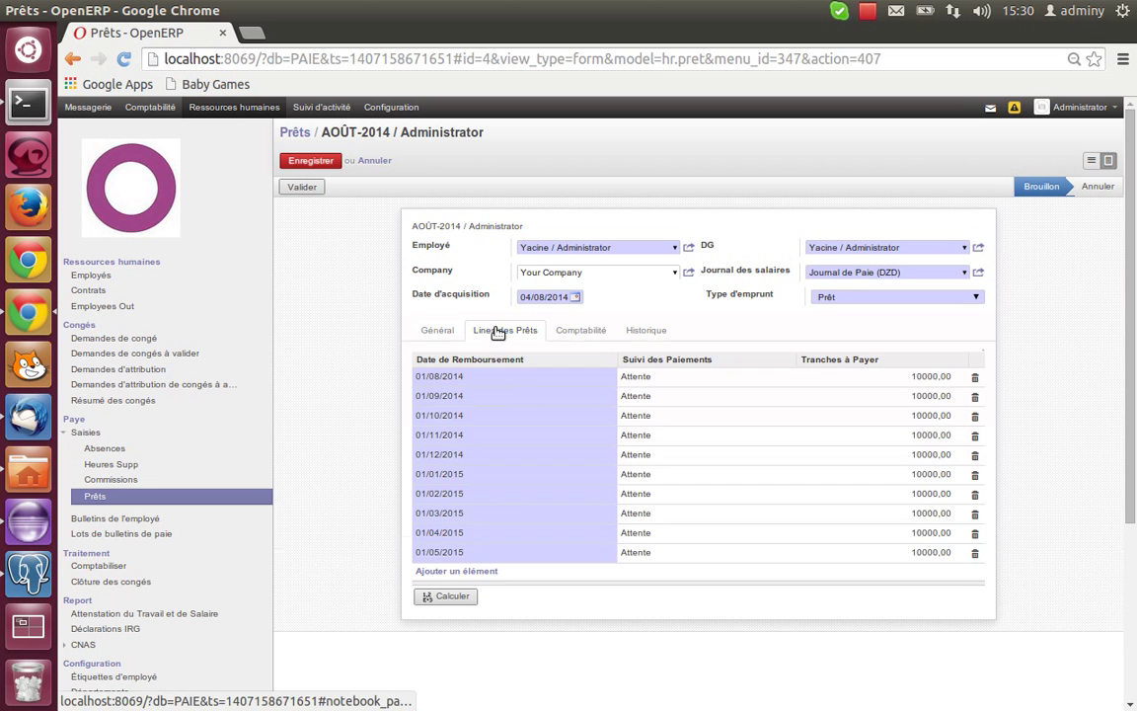
pyautogui.click(457, 598)
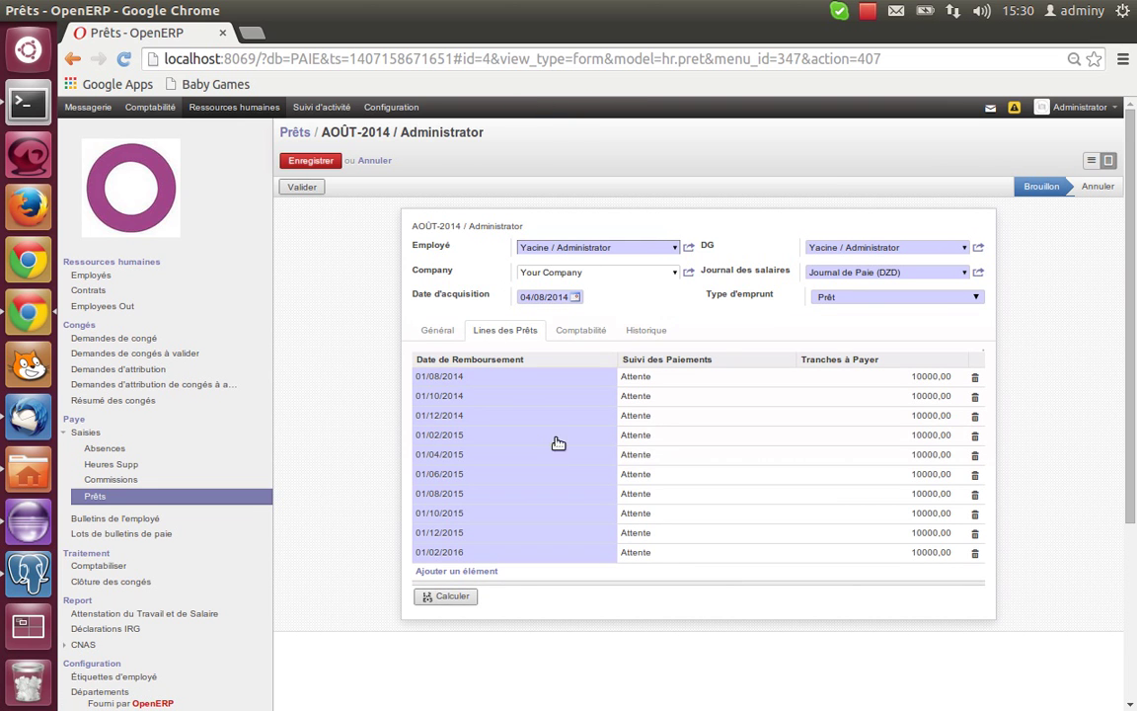
# Validate and confirm the loan, and check its history and repayment lines
pyautogui.click(439, 332)
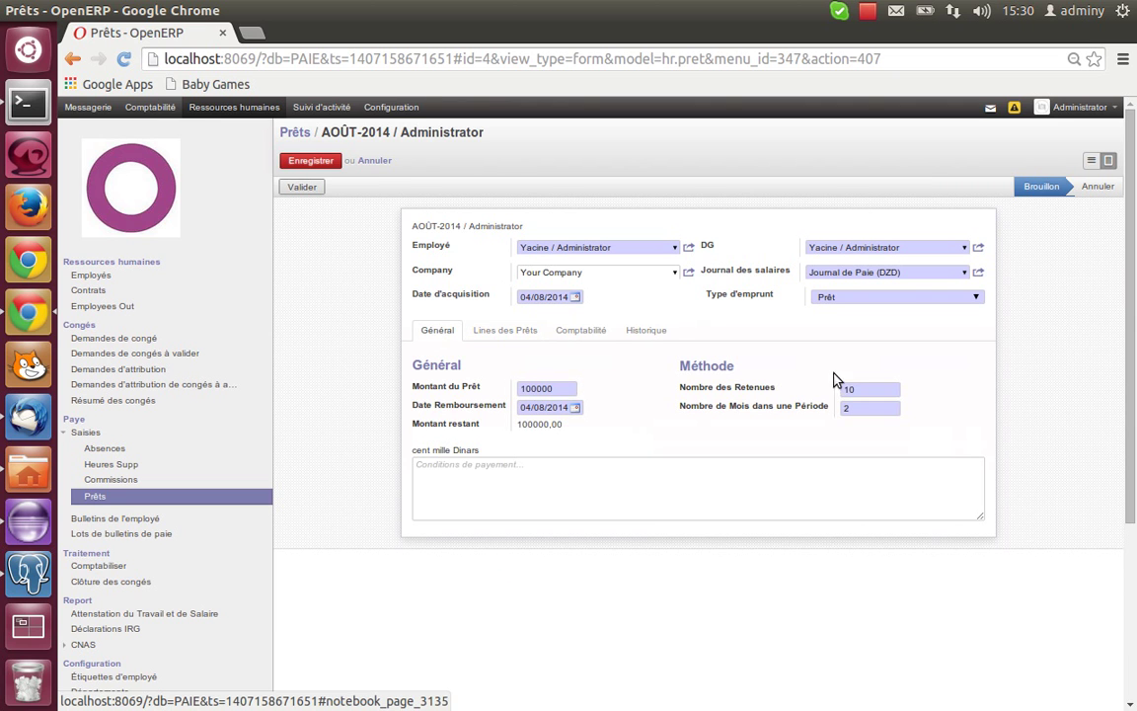
pyautogui.click(302, 188)
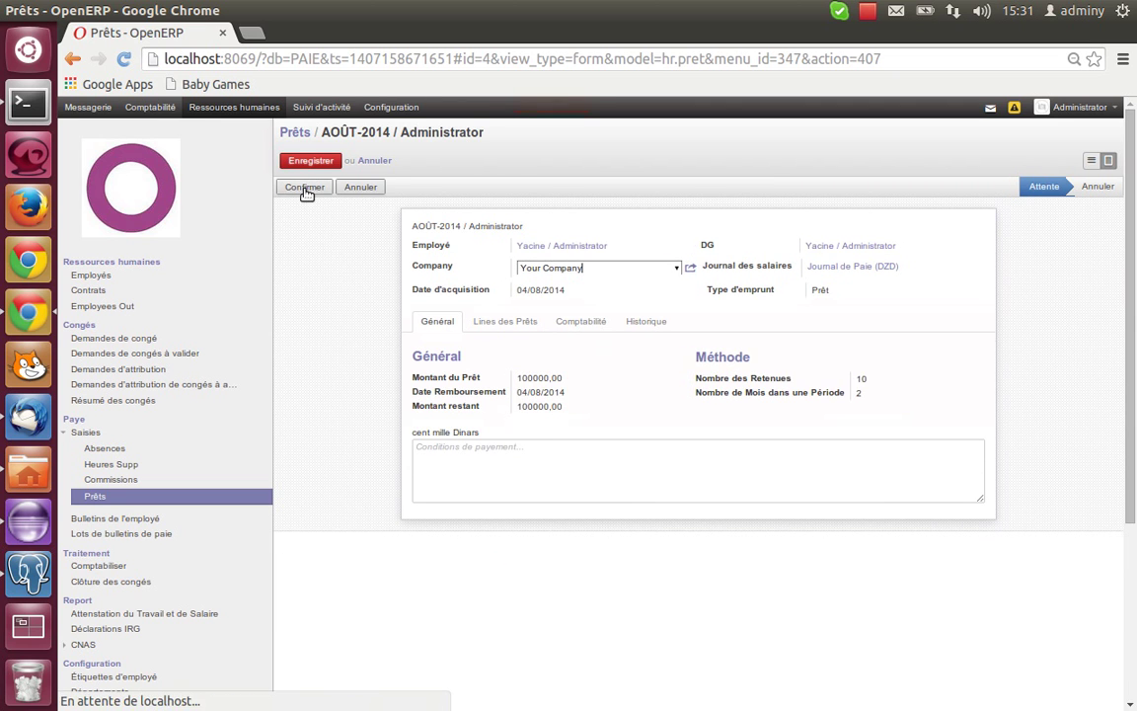
pyautogui.click(610, 323)
pyautogui.click(637, 323)
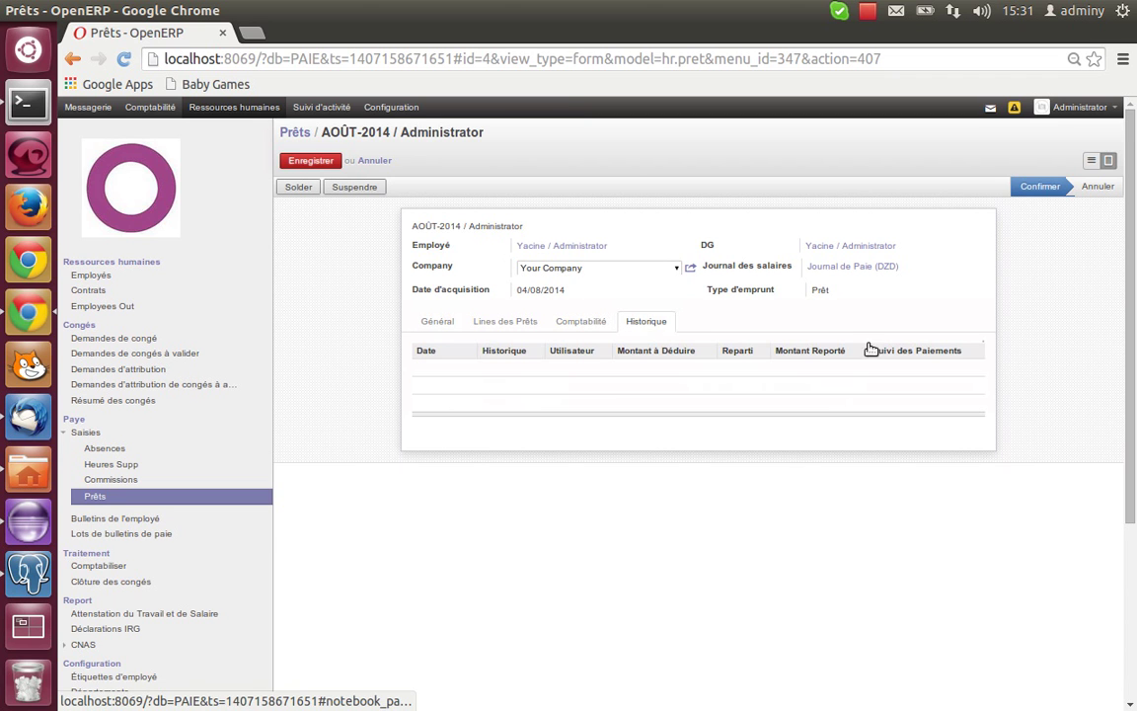
pyautogui.click(516, 326)
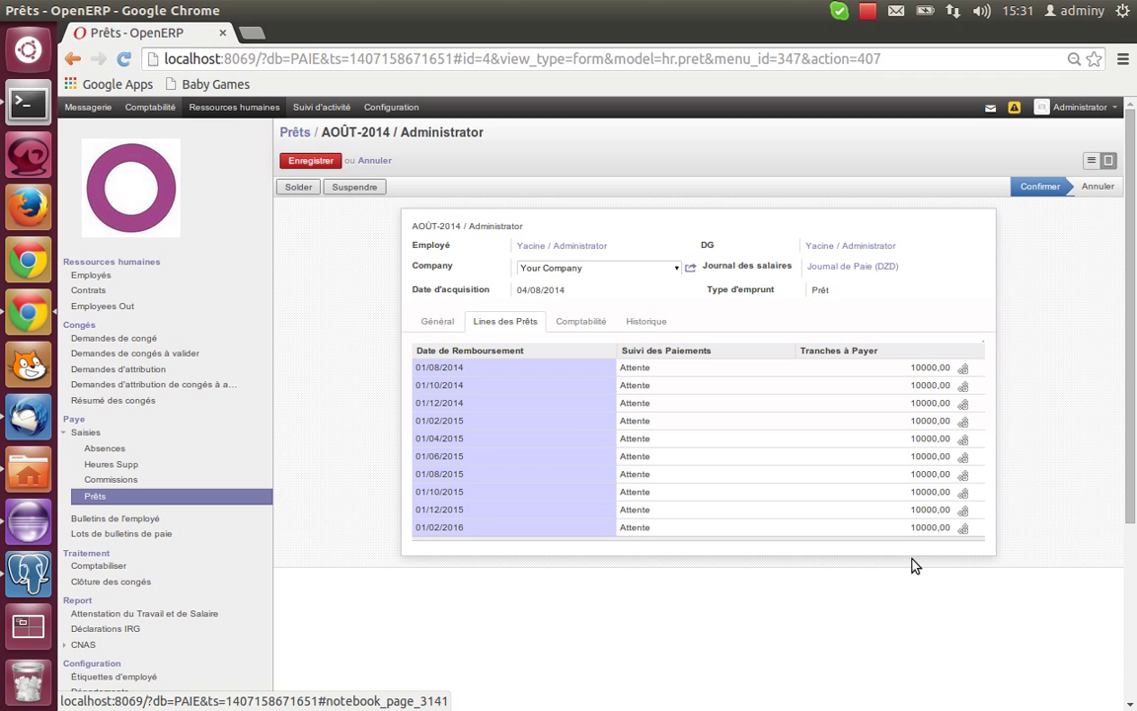
# Delete the existing draft payslip SLIP/004 from the employee payslips (Bulletins de l'employé)
pyautogui.scroll(-4, 363, 485)
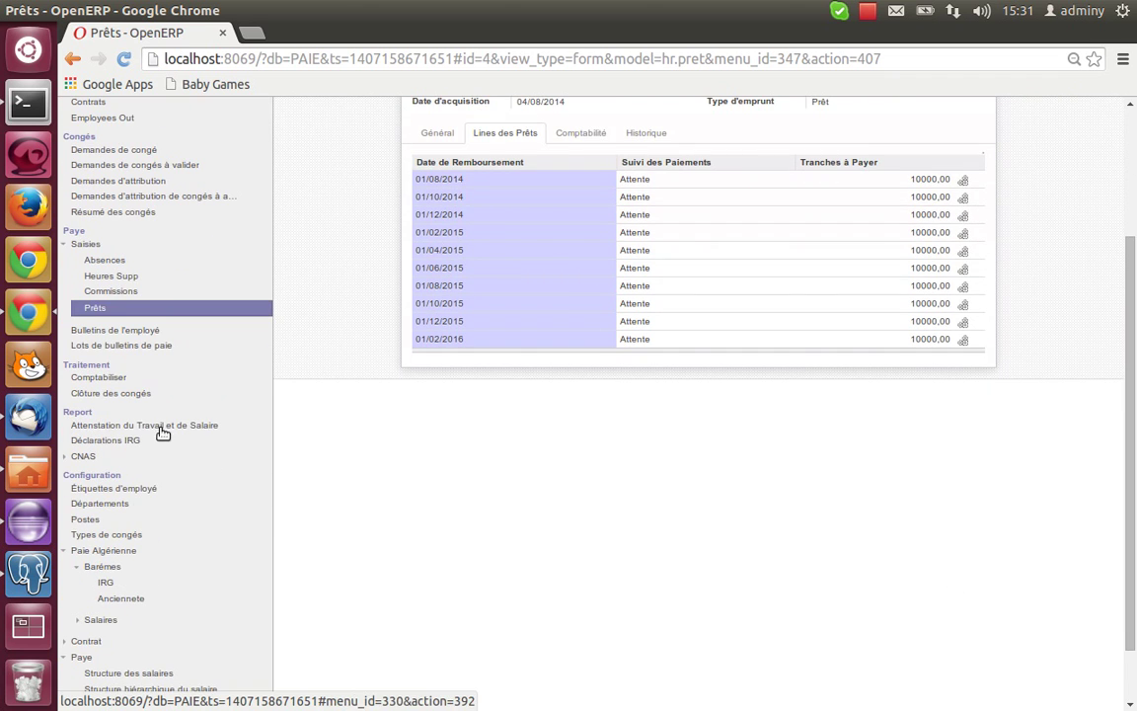
pyautogui.click(147, 332)
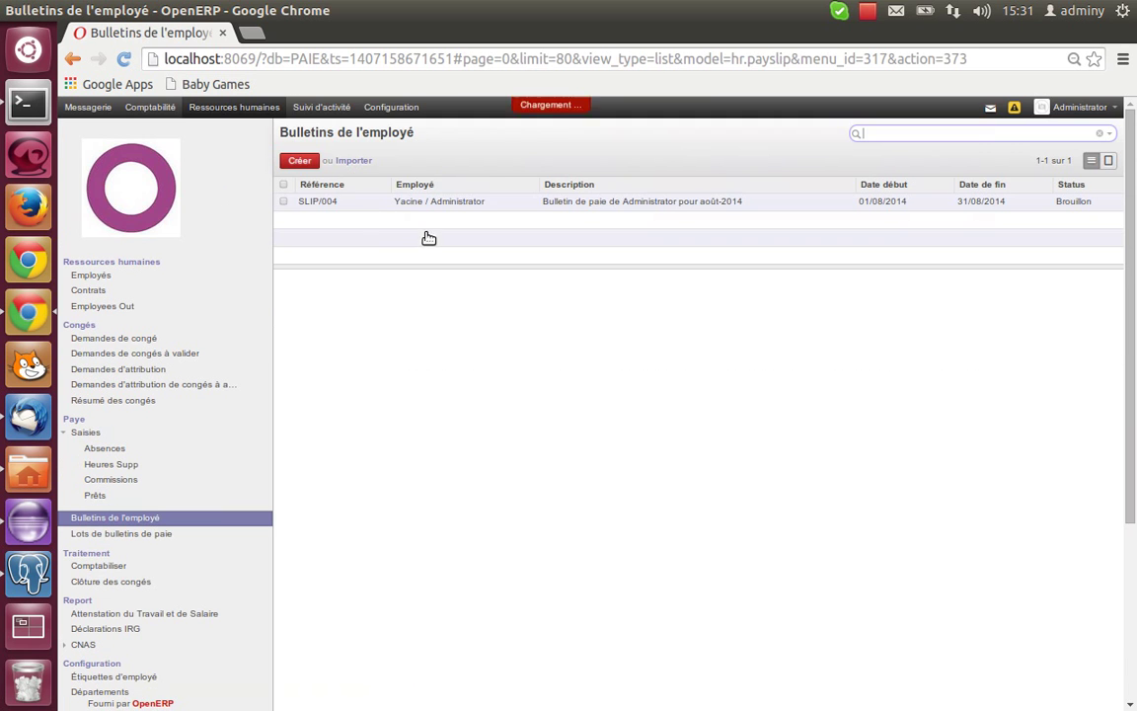
pyautogui.click(284, 185)
pyautogui.click(702, 161)
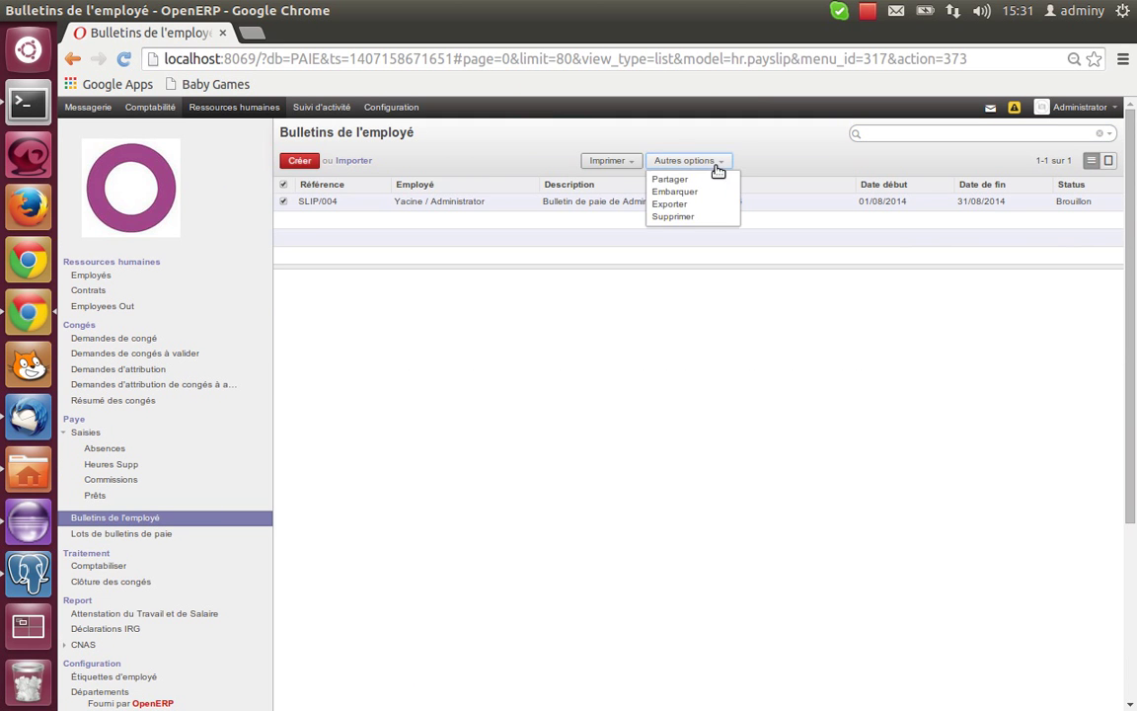
pyautogui.click(685, 219)
pyautogui.click(712, 186)
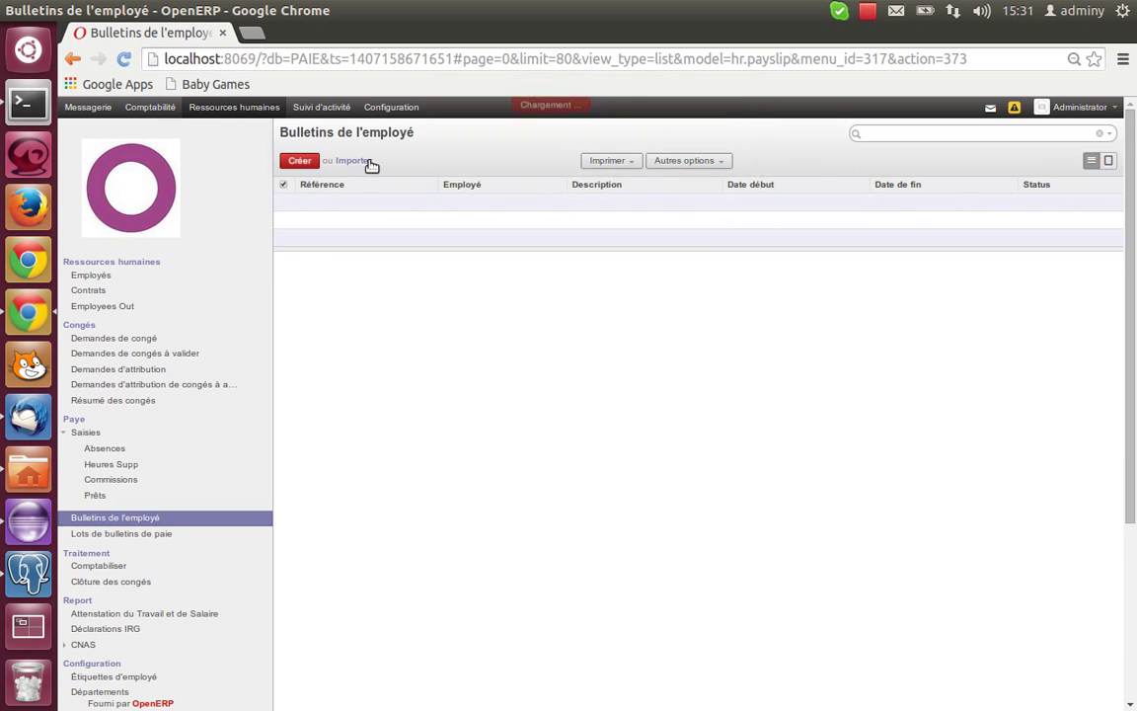
# Create a payslip for the employee for August 2014 and check its absence days, overtime hours and loan repayment entries
pyautogui.click(299, 160)
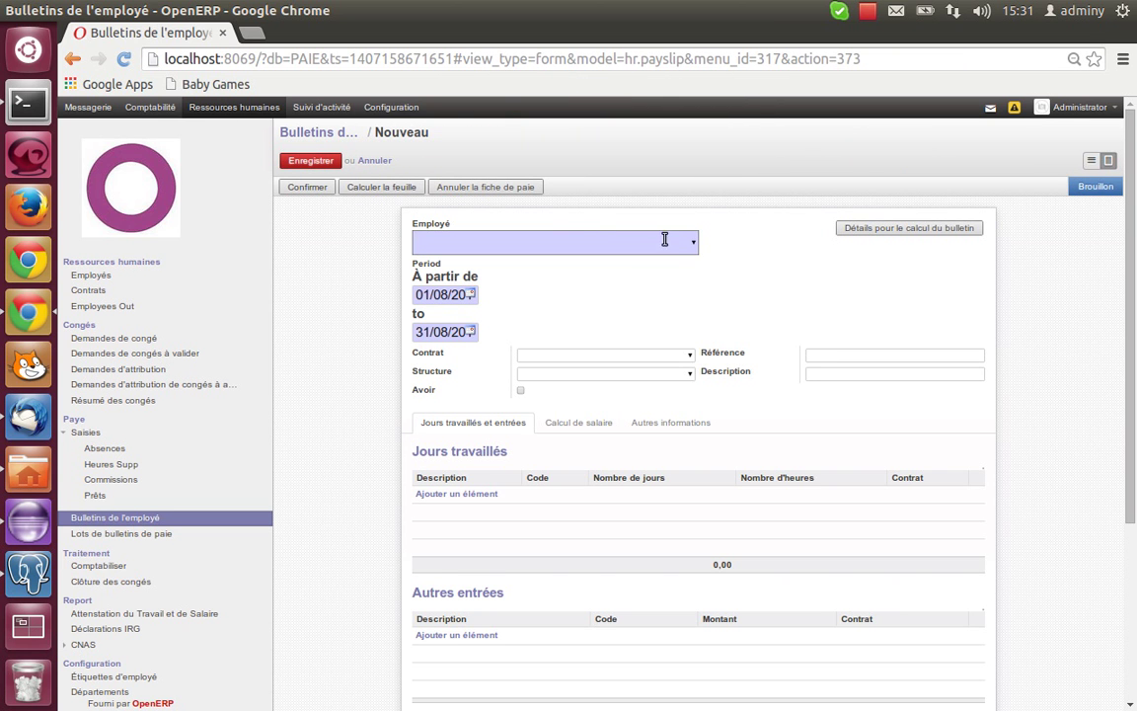
pyautogui.click(697, 244)
pyautogui.click(680, 265)
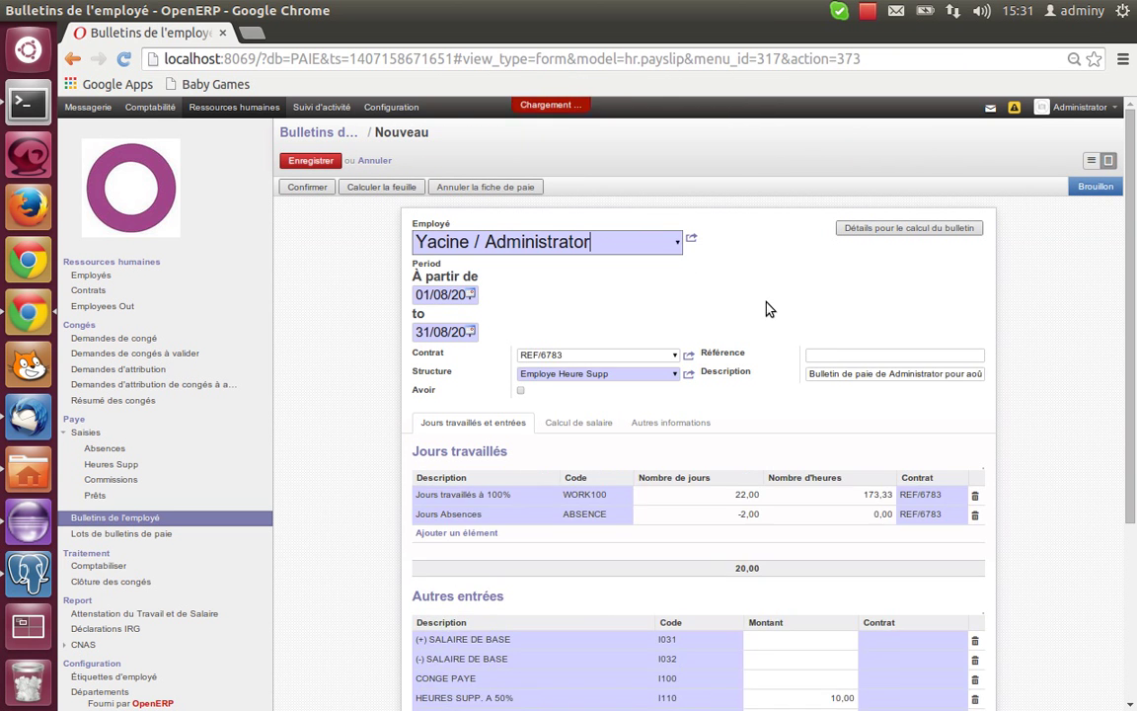
pyautogui.scroll(-3, 768, 309)
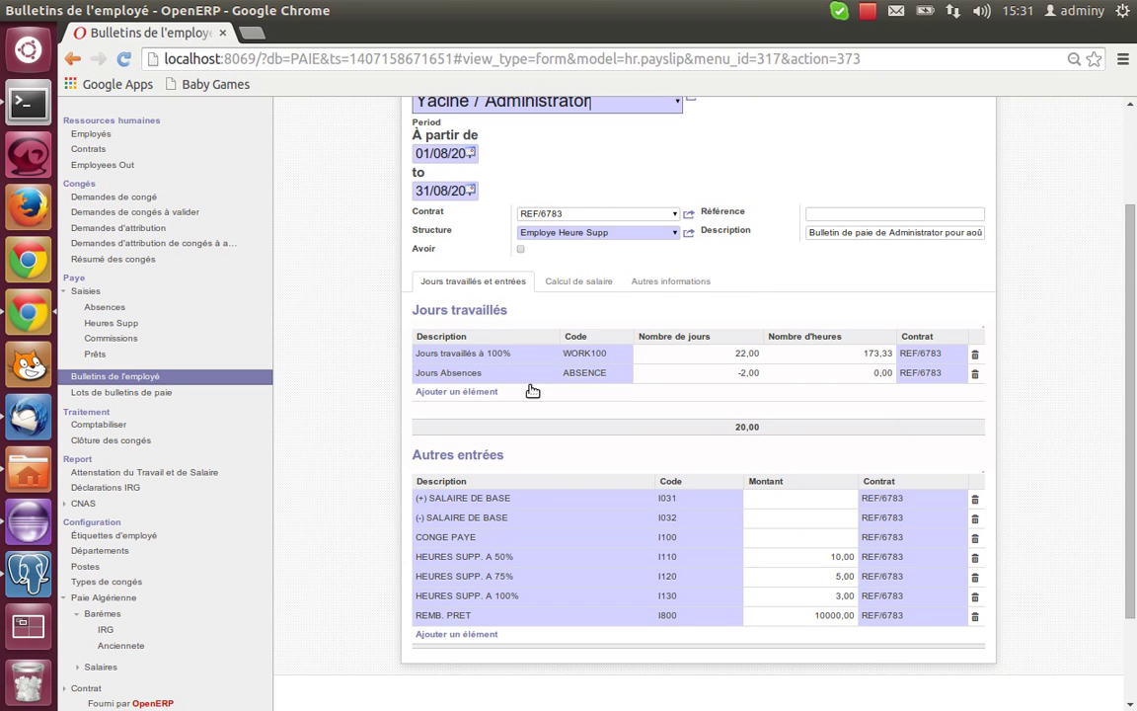
pyautogui.click(743, 375)
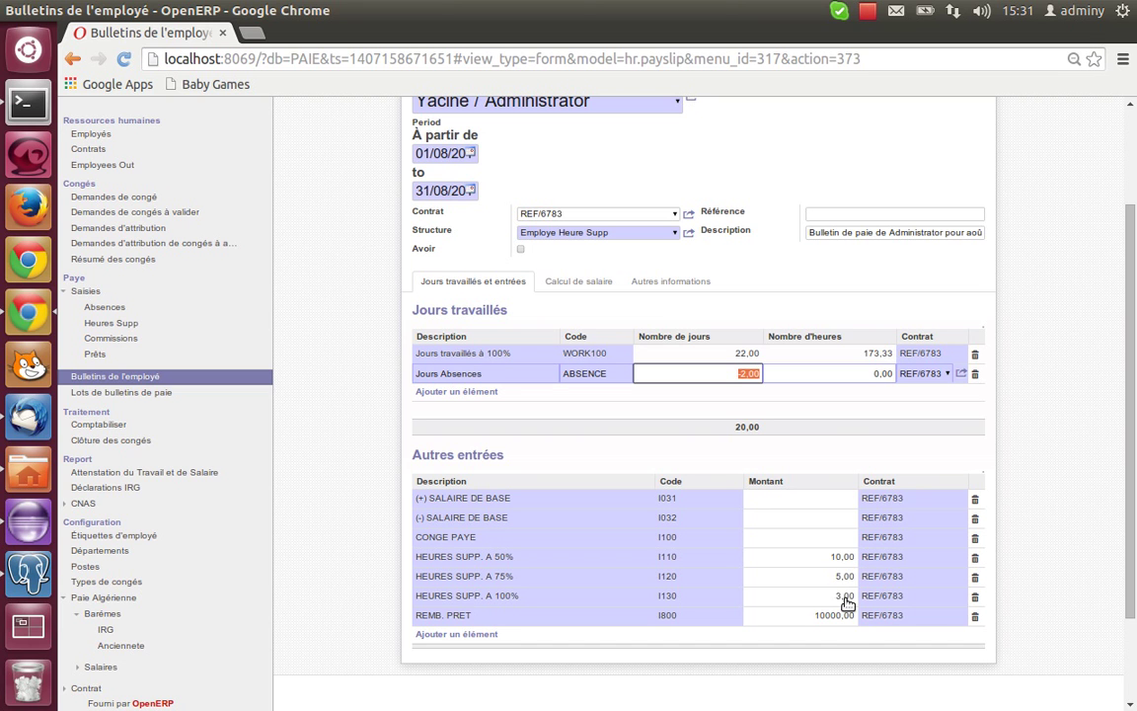
pyautogui.click(832, 623)
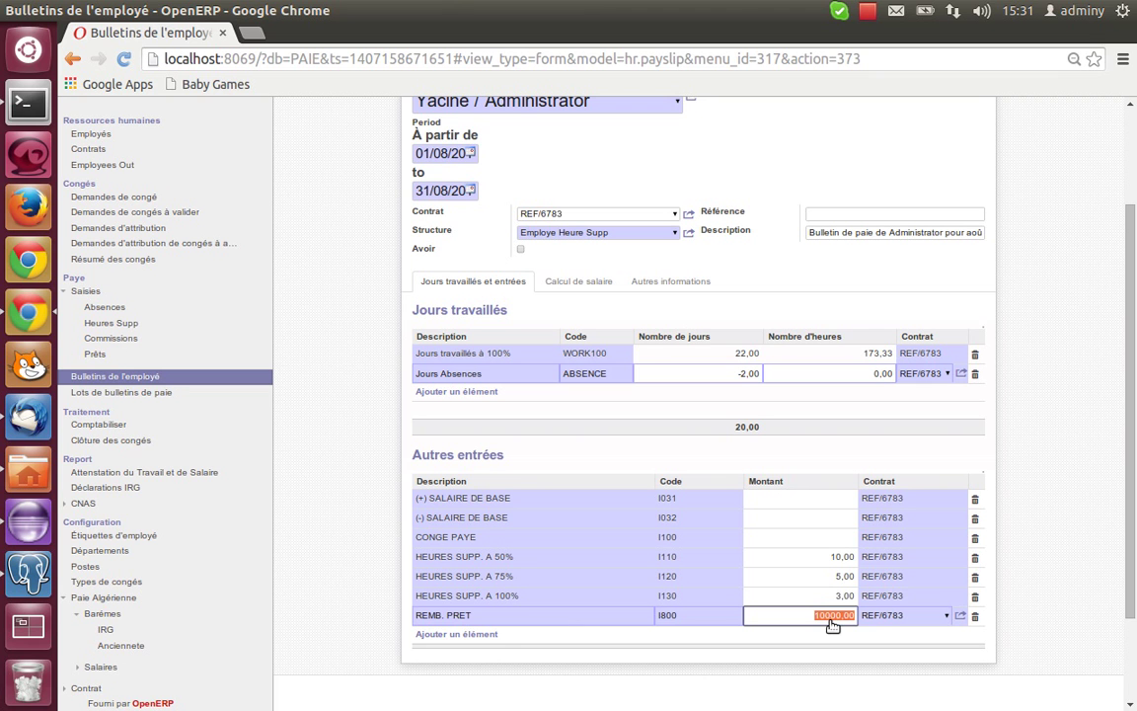
# Compute the payslip's salary lines (Calcul de salaire) and review them
pyautogui.click(618, 283)
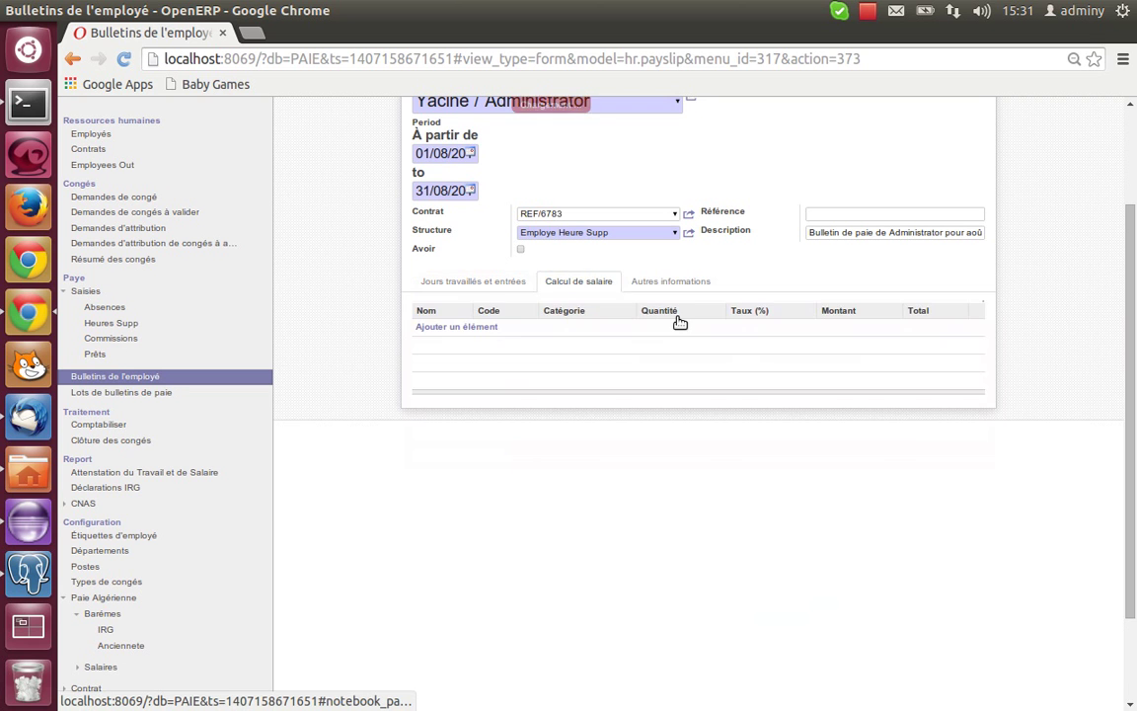
pyautogui.click(381, 188)
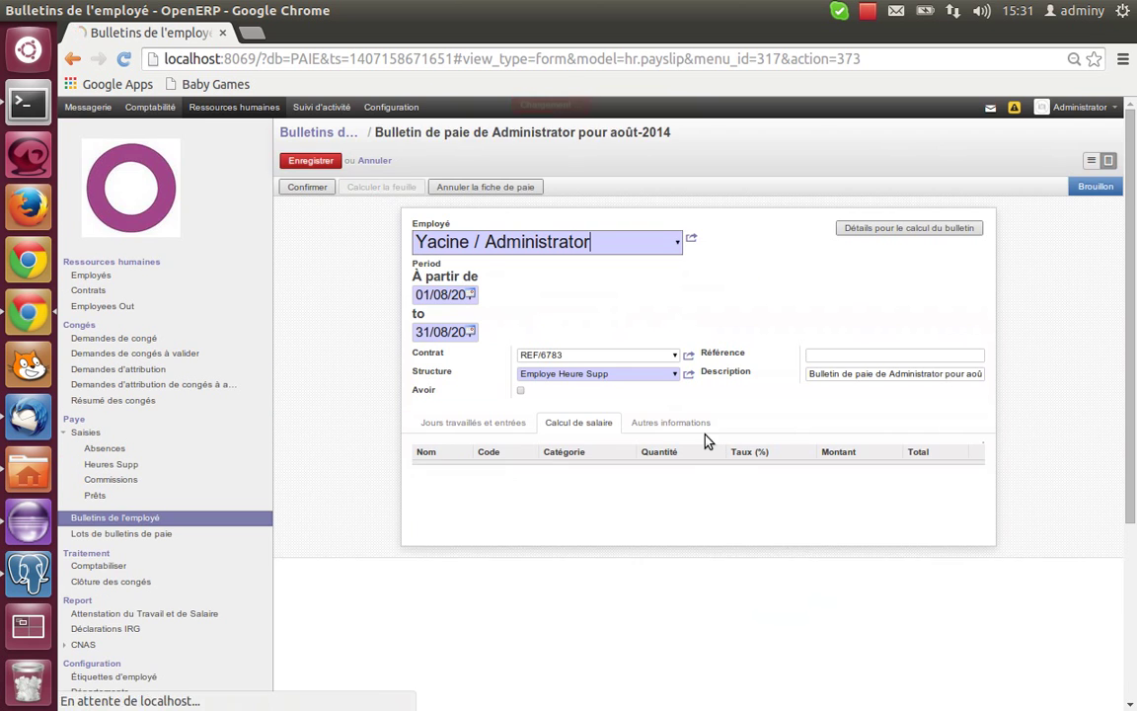
pyautogui.scroll(-3, 705, 441)
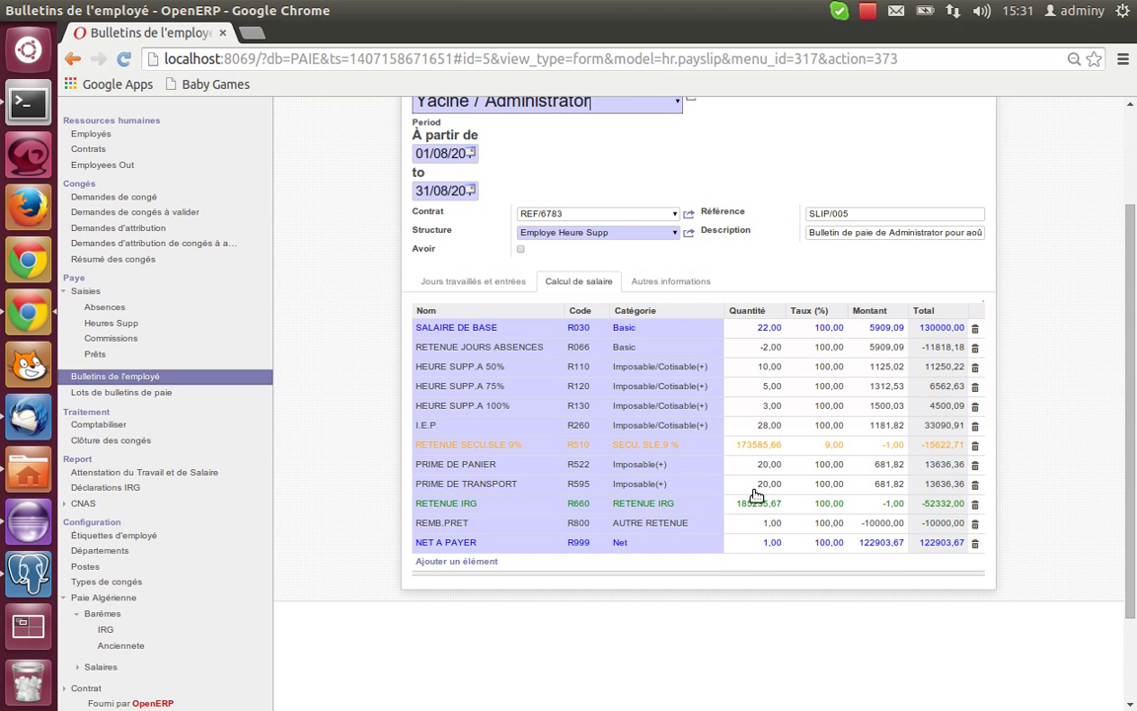
# Save the payslip, print it as a Fiche de Paie PDF and open the downloaded file
pyautogui.scroll(3, 756, 495)
pyautogui.click(300, 156)
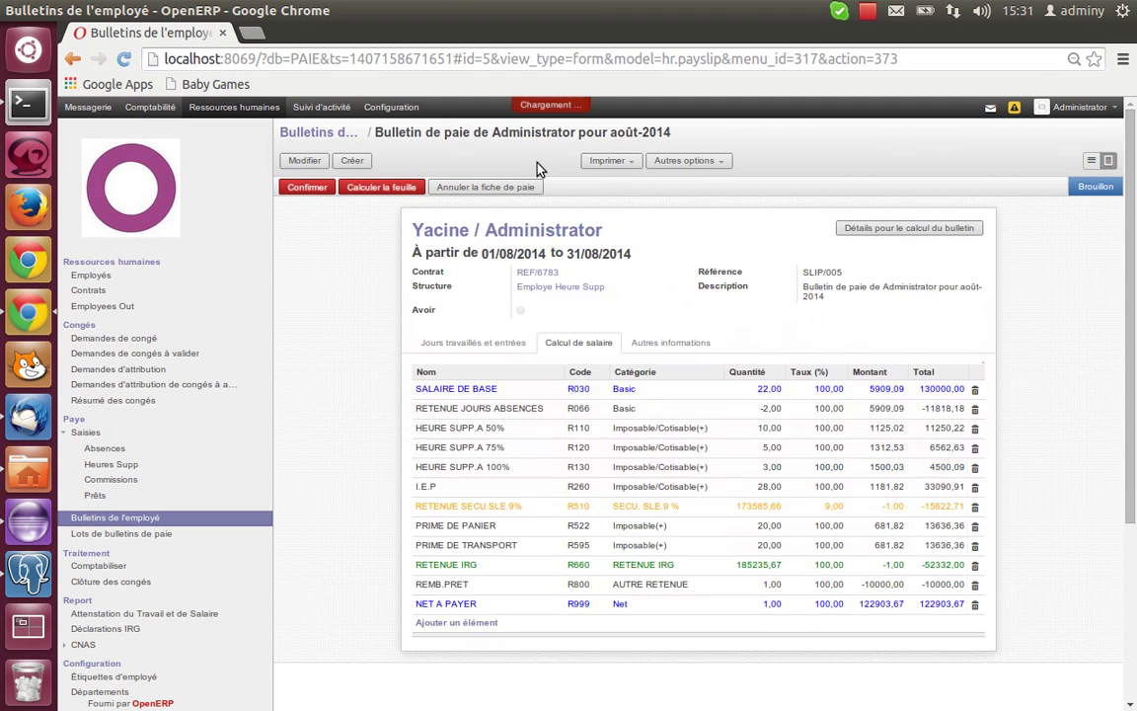
pyautogui.click(609, 160)
pyautogui.click(610, 207)
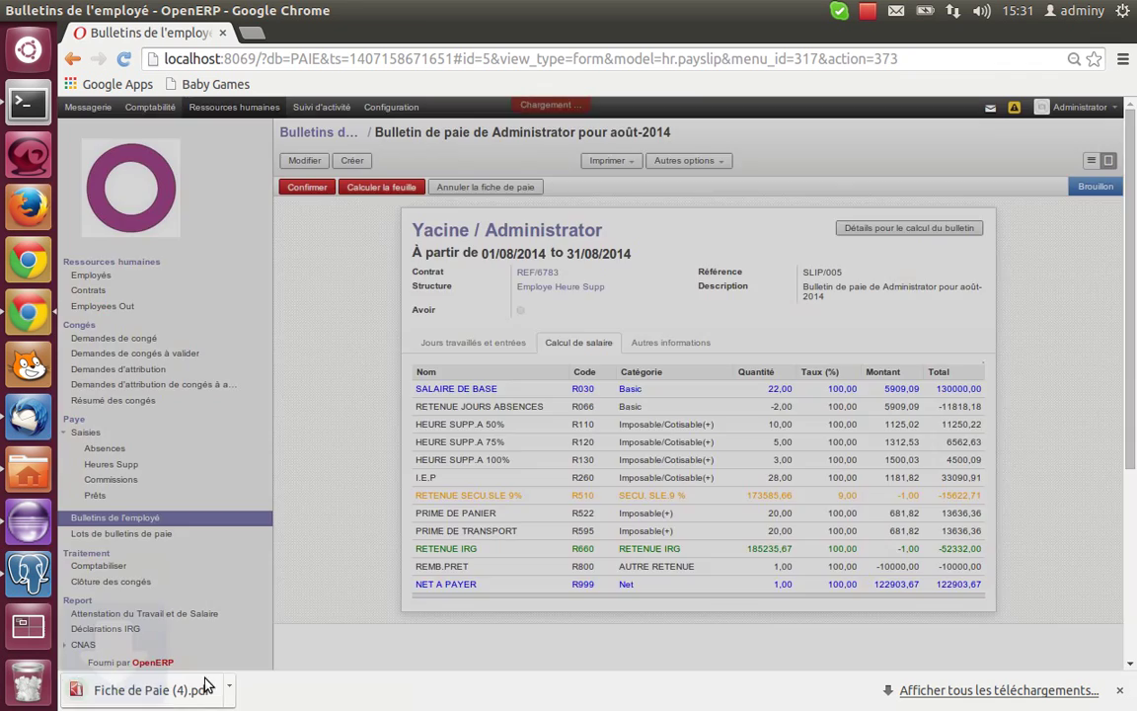
pyautogui.click(203, 685)
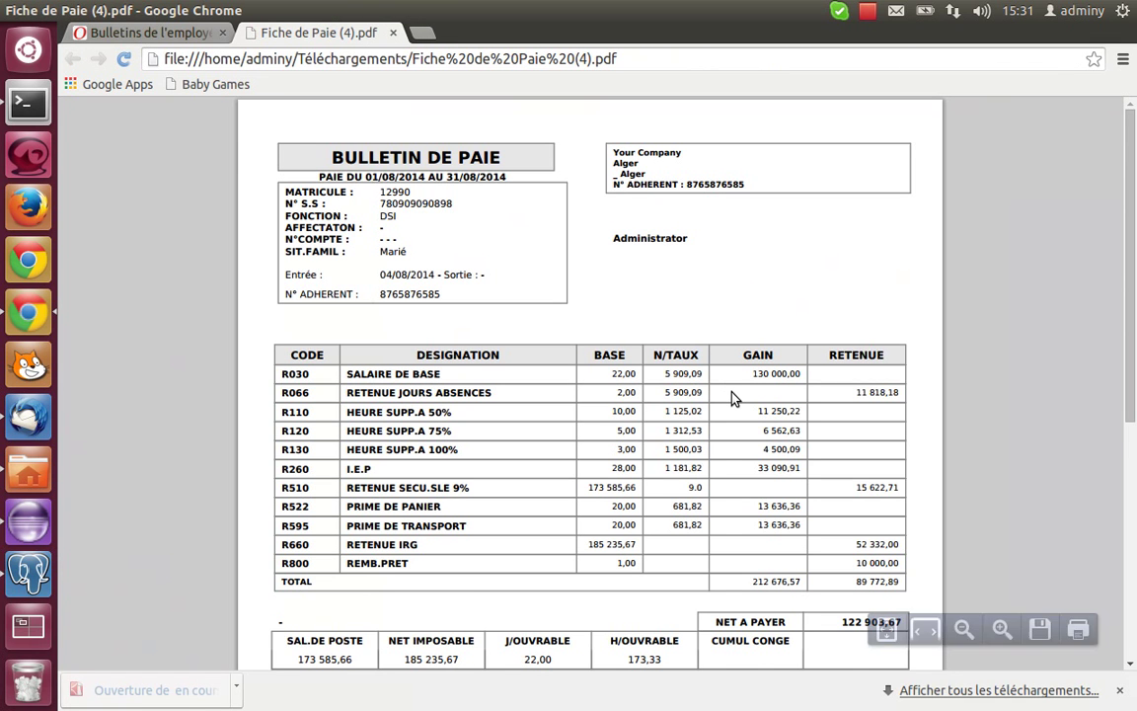
# Examine the base salary, absence deduction, overtime and I.E.P lines in the printed payslip PDF, and close it
pyautogui.scroll(-1, 733, 396)
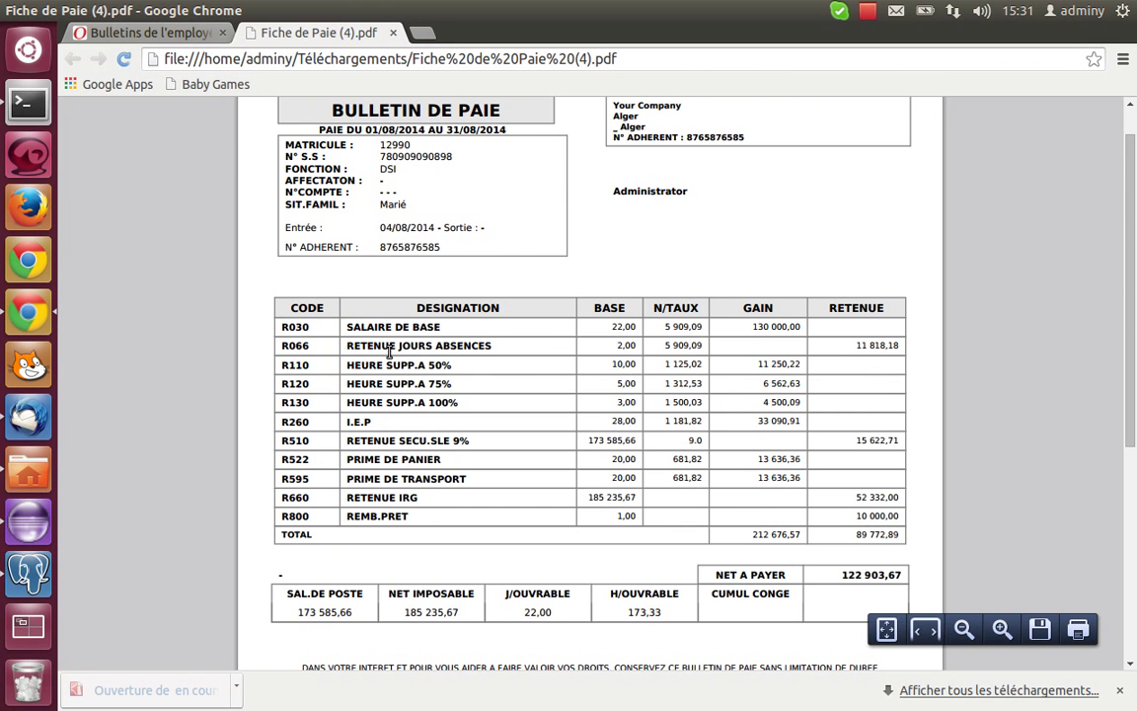
pyautogui.tripleClick(633, 328)
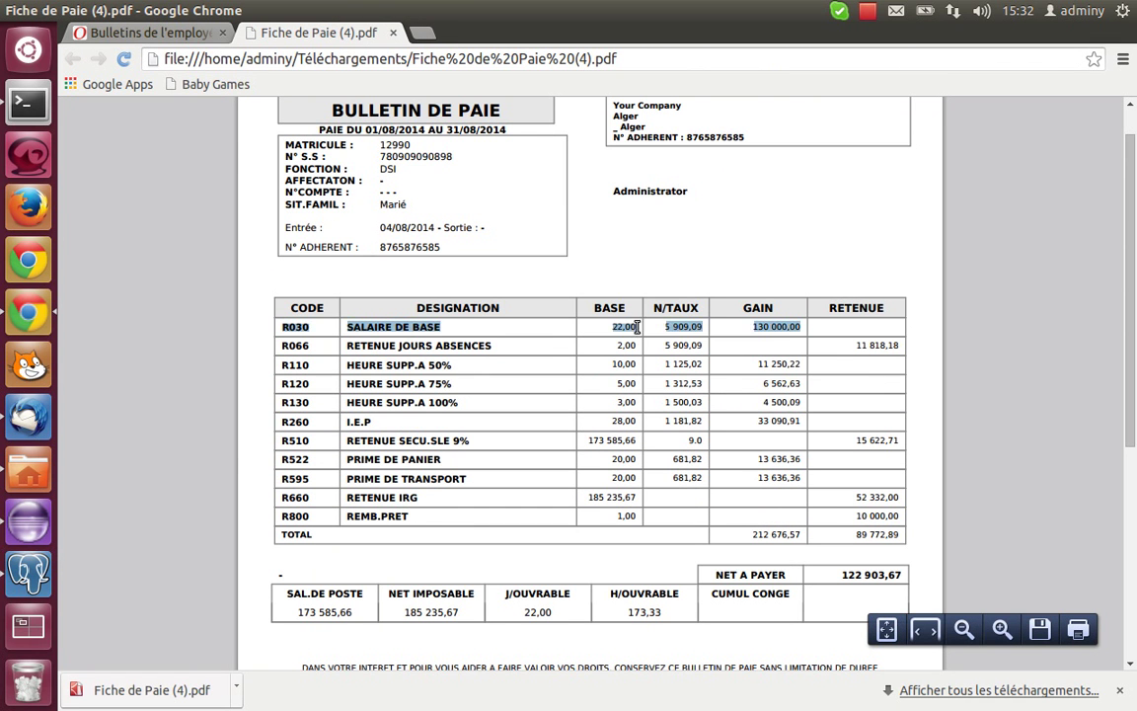
pyautogui.click(614, 350)
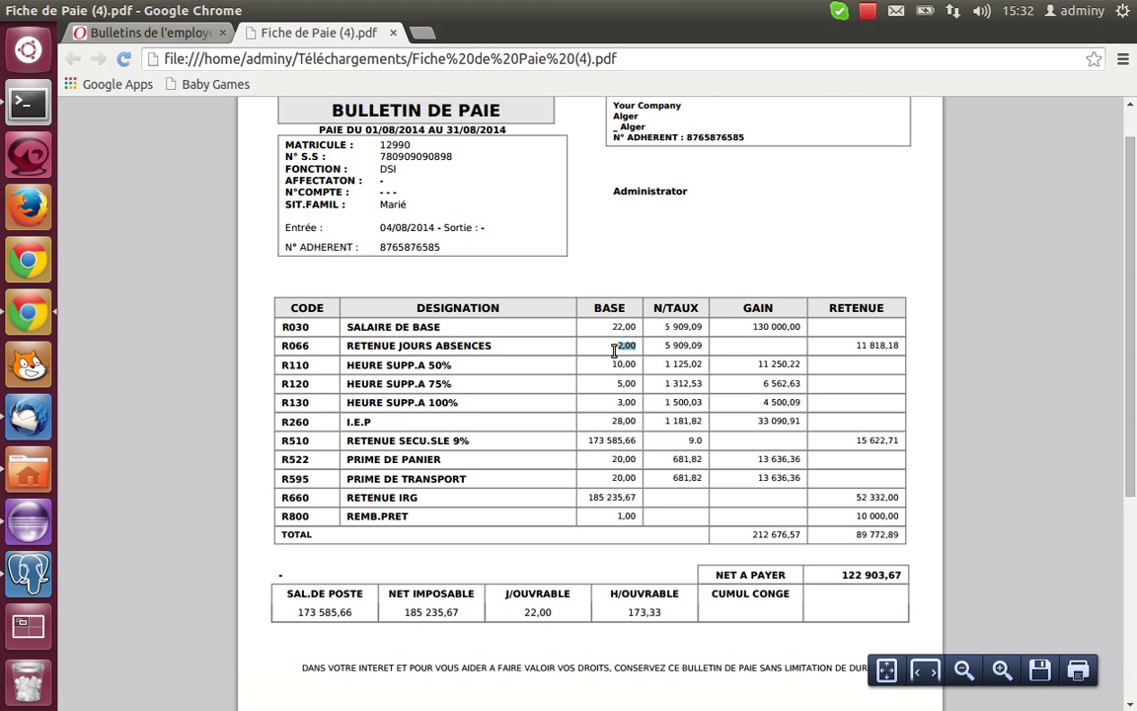
pyautogui.doubleClick(691, 344)
pyautogui.doubleClick(628, 365)
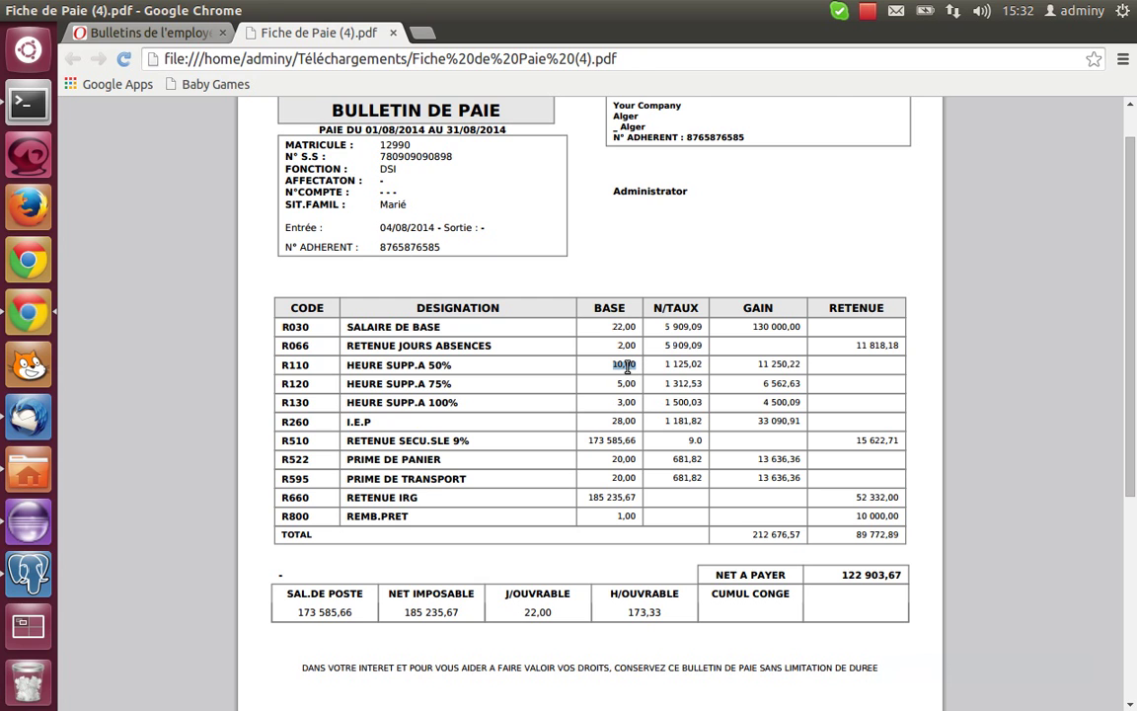
pyautogui.doubleClick(624, 421)
pyautogui.scroll(-2, 710, 471)
pyautogui.scroll(3, 710, 472)
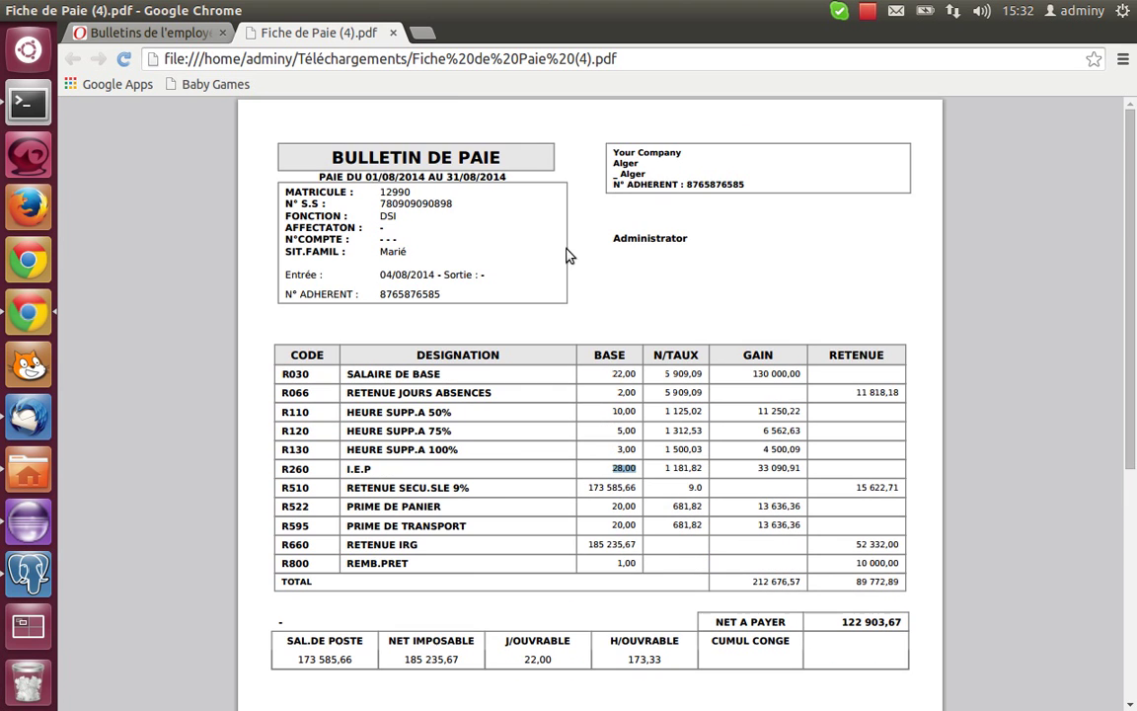
pyautogui.click(392, 34)
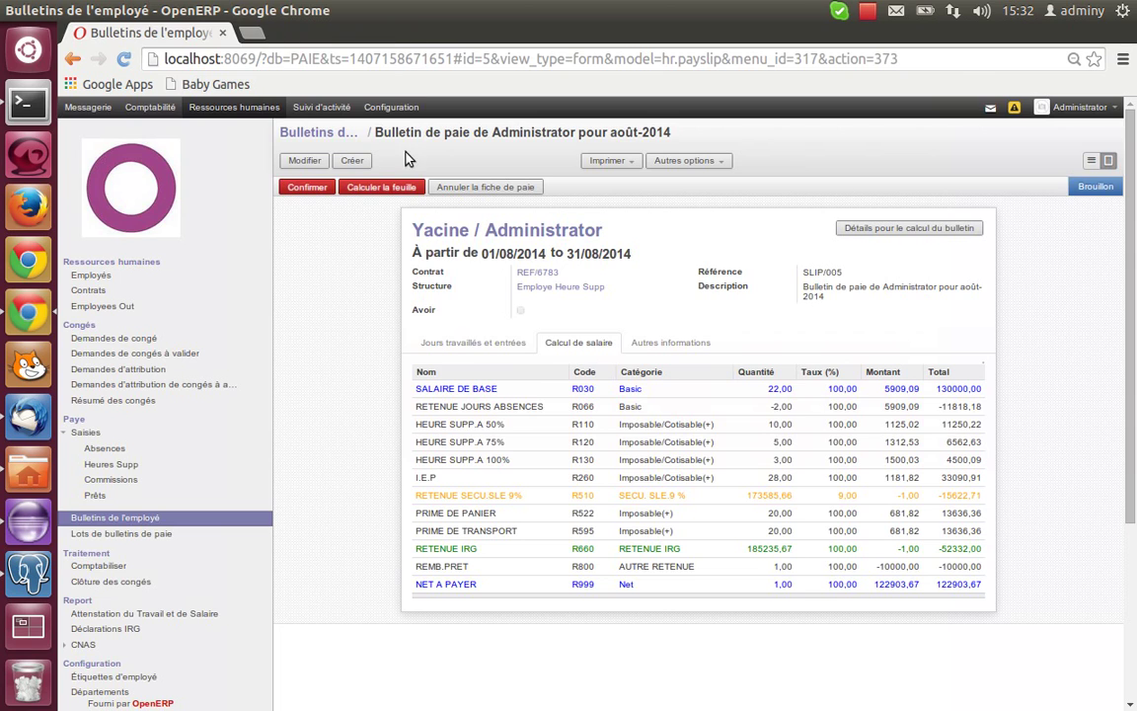
# Confirm the August 2014 payslip, reprint it as a Fiche de Paie and open the new PDF
pyautogui.click(306, 187)
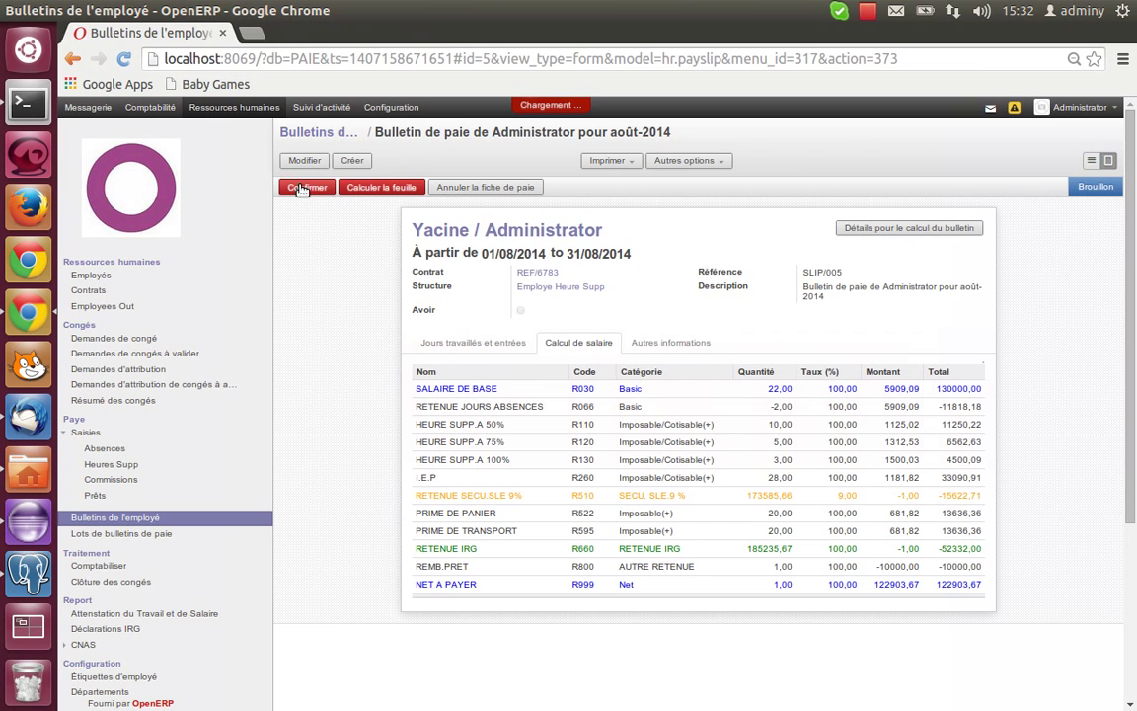
pyautogui.click(632, 160)
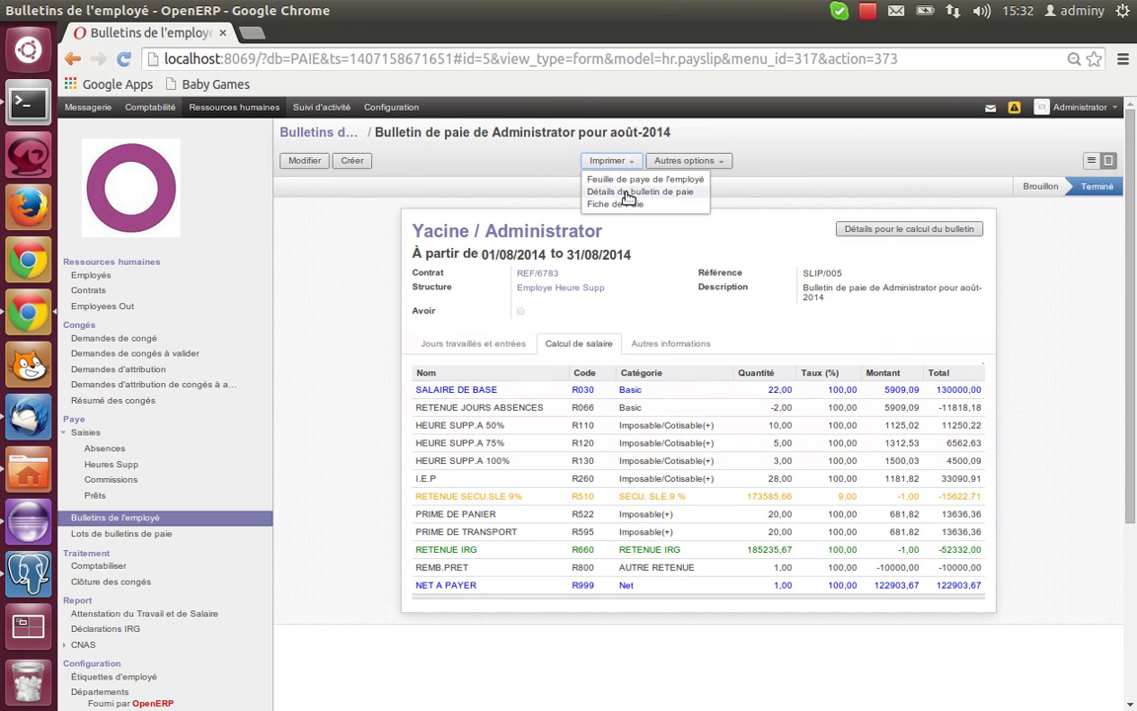
pyautogui.click(624, 207)
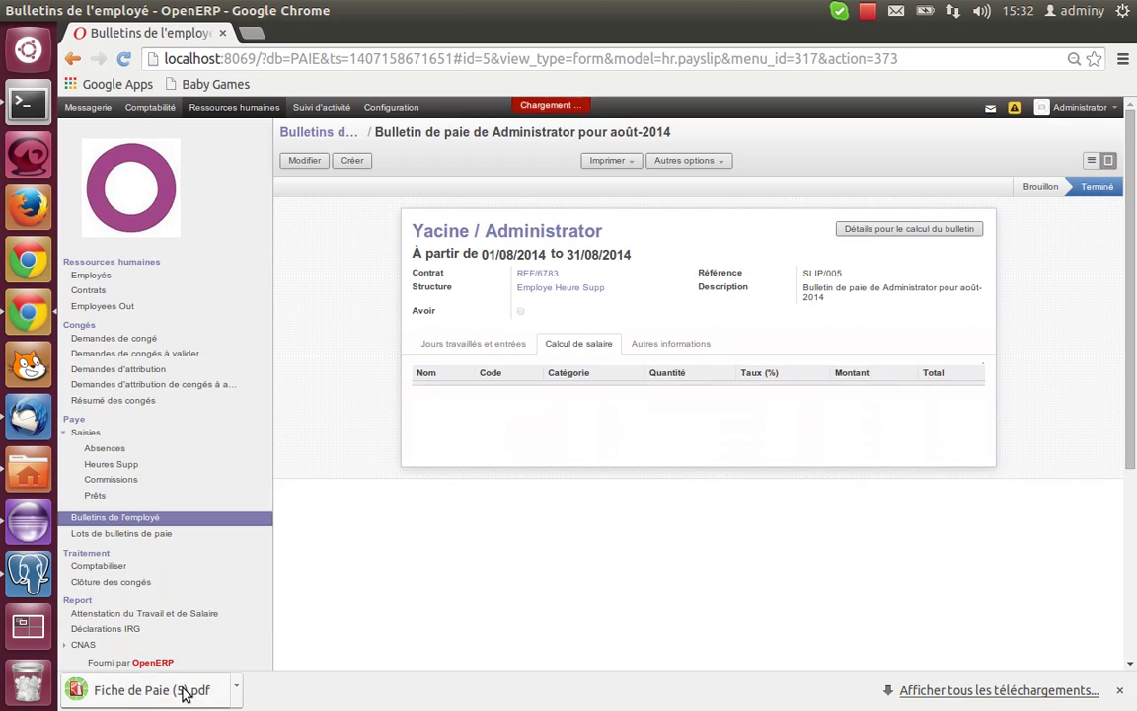
pyautogui.click(183, 688)
# Check the accumulated leave (Cumul Congé) entry in the reprinted payslip and close the PDF
pyautogui.scroll(-2, 775, 497)
pyautogui.moveTo(726, 546); pyautogui.dragTo(729, 563)
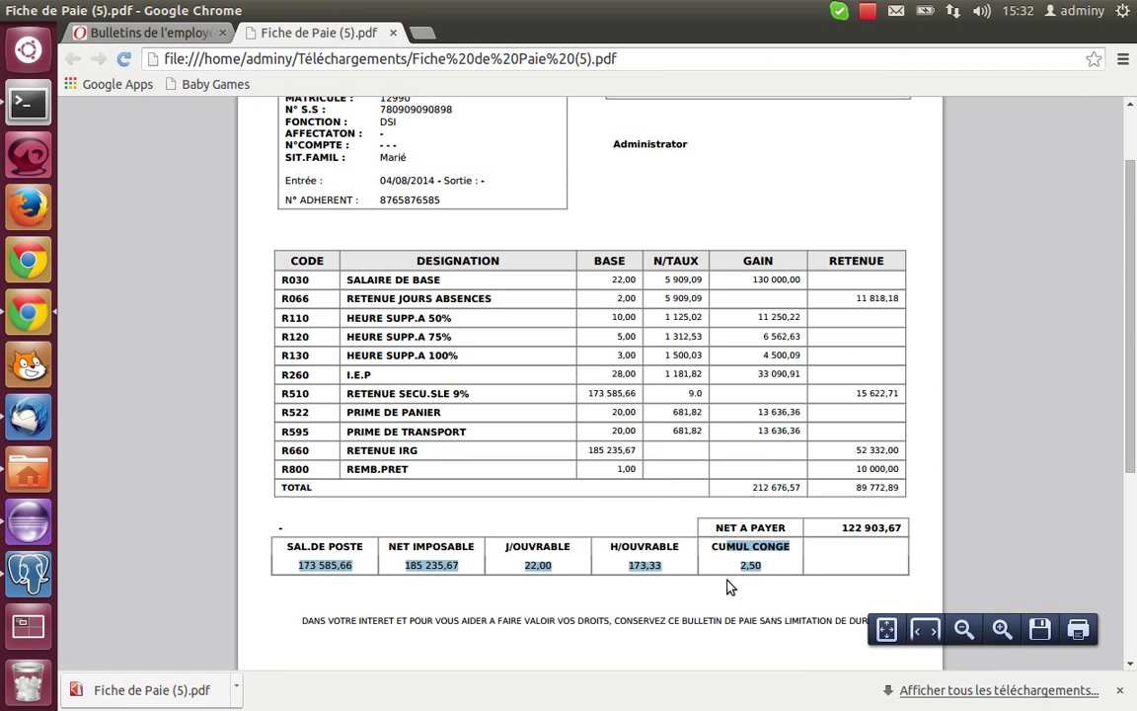
pyautogui.click(742, 565)
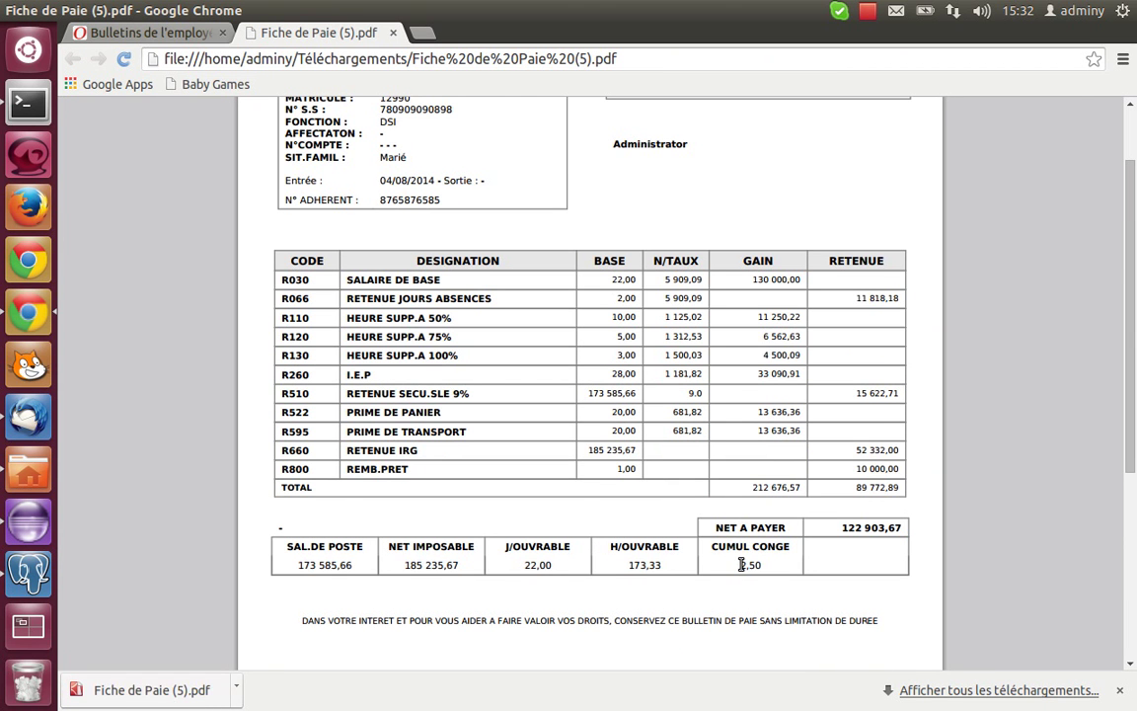
pyautogui.click(393, 32)
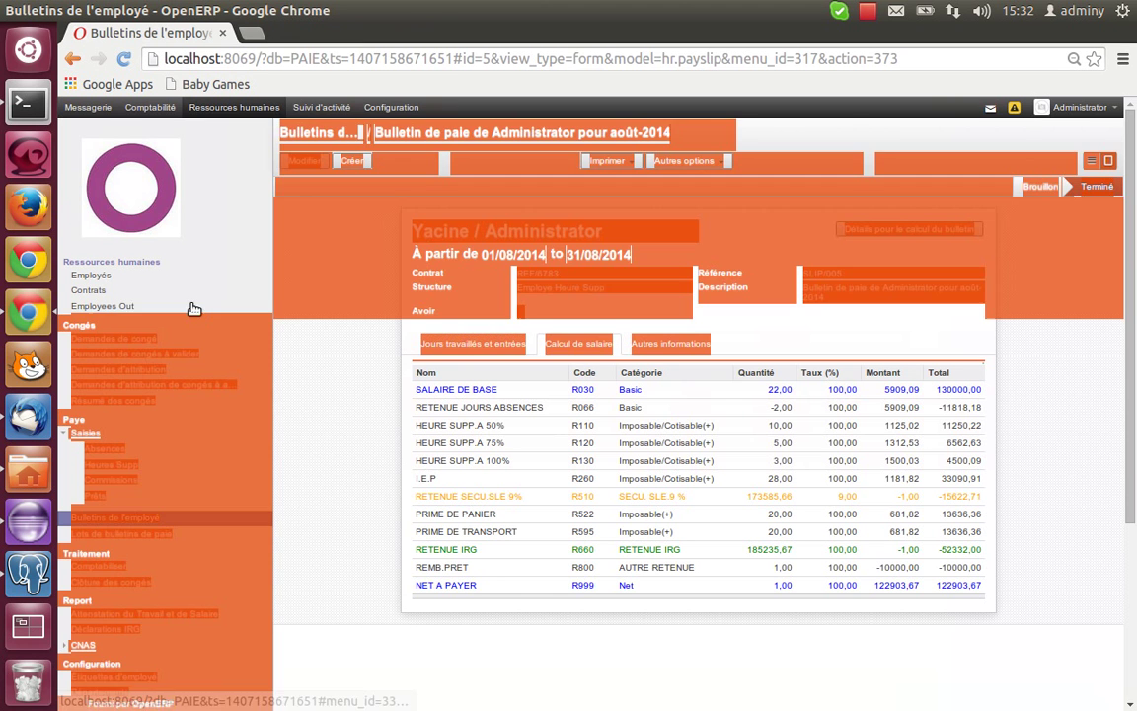
# Open the employee's record for editing and check the Congés DZ amounts in the HR settings (Paramètres RH)
pyautogui.click(89, 291)
pyautogui.click(91, 277)
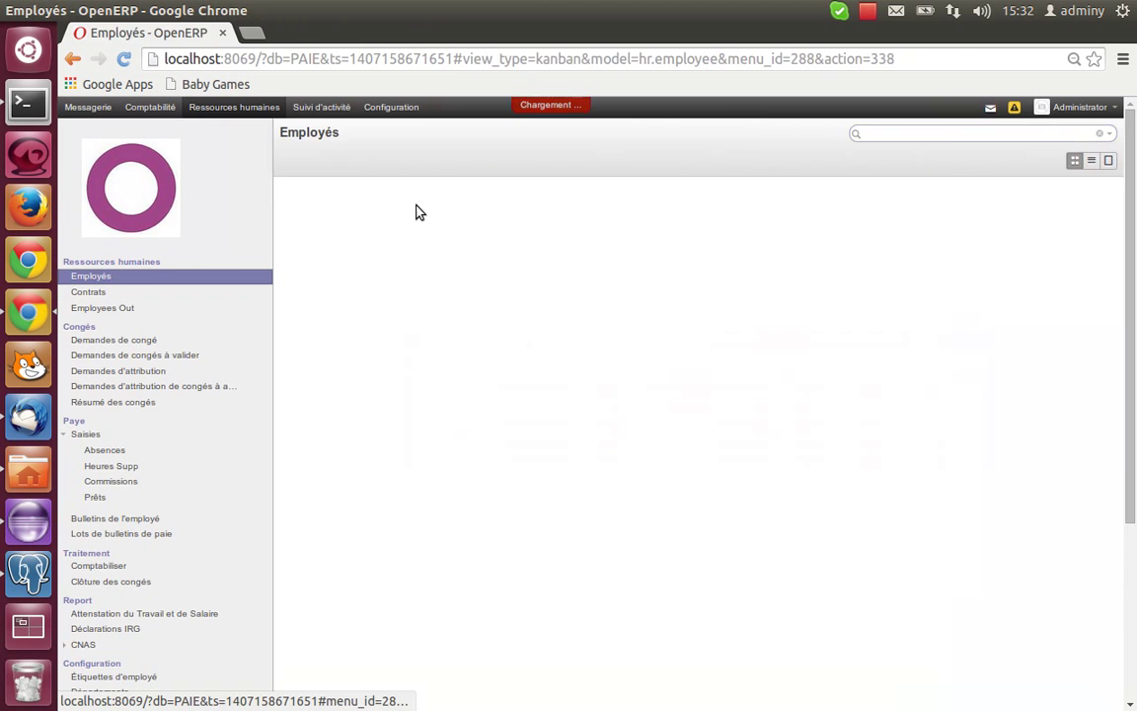
pyautogui.click(424, 195)
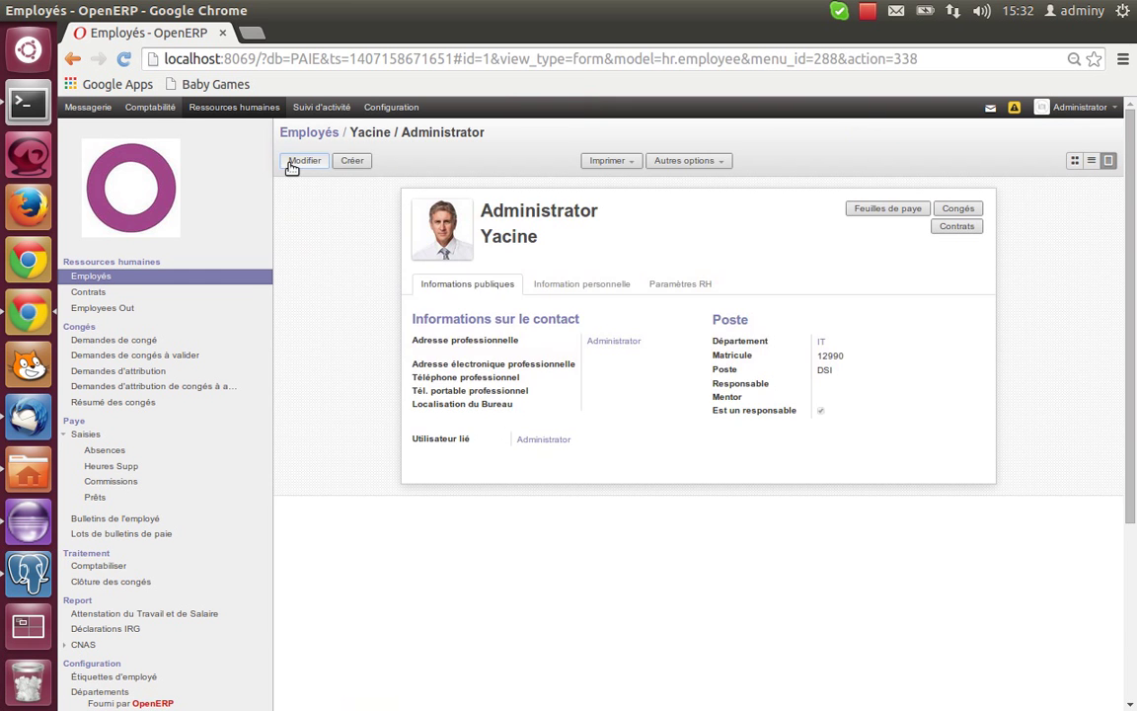
pyautogui.click(292, 163)
pyautogui.click(687, 339)
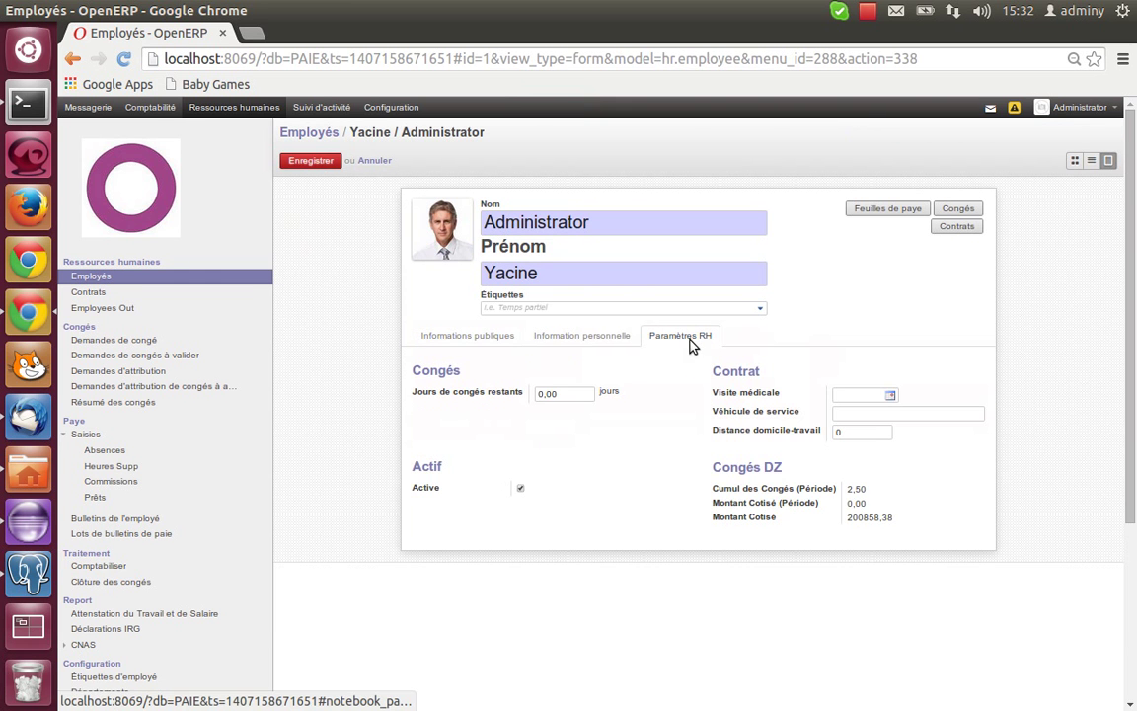
pyautogui.tripleClick(864, 518)
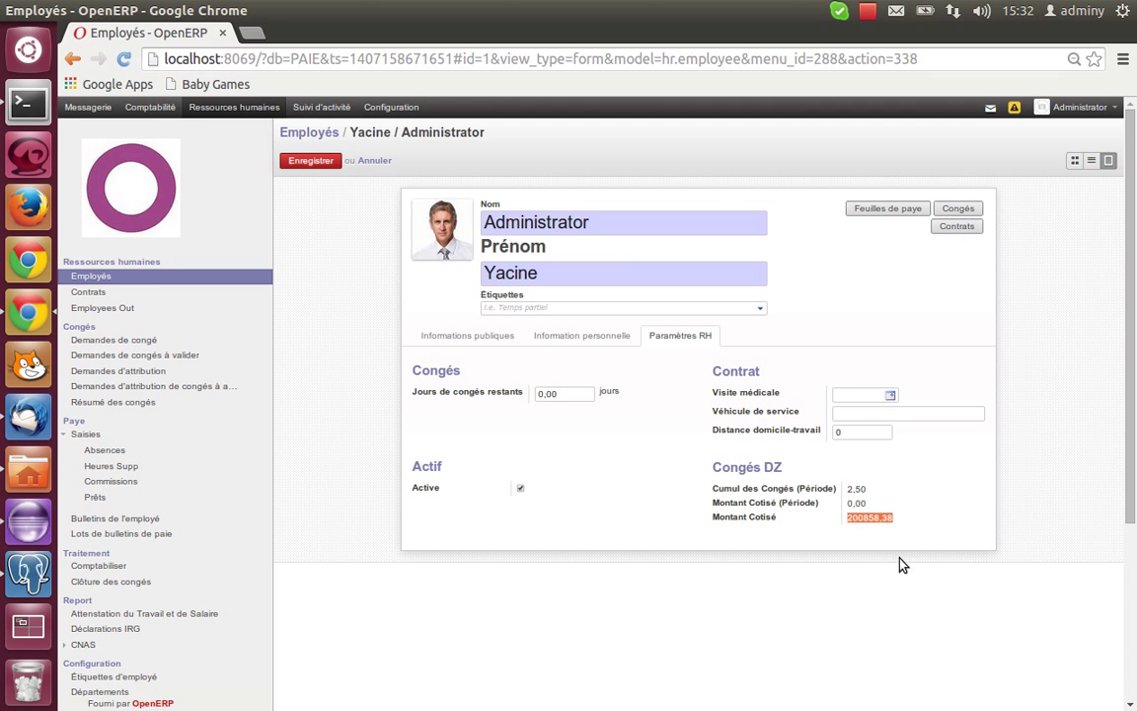
# View the leave closing (Clôture des congés) and payroll posting (Comptabiliser) dialogs, dismissing each without running it
pyautogui.scroll(-1, 540, 378)
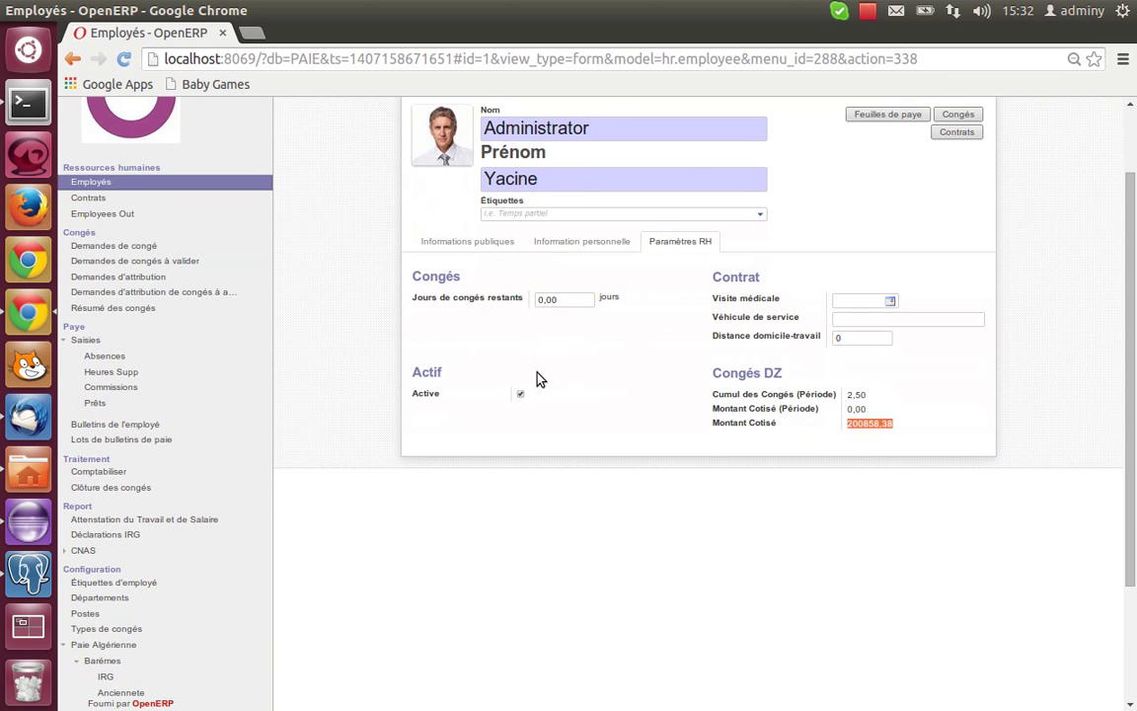
pyautogui.click(87, 386)
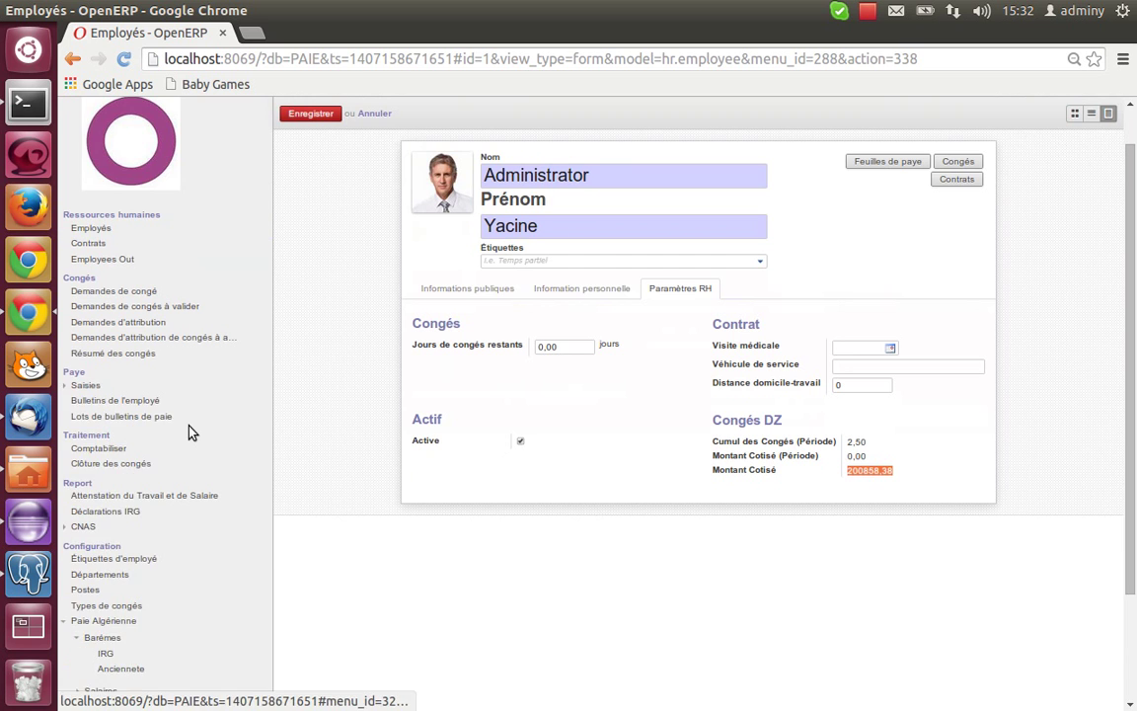
pyautogui.scroll(-3, 170, 383)
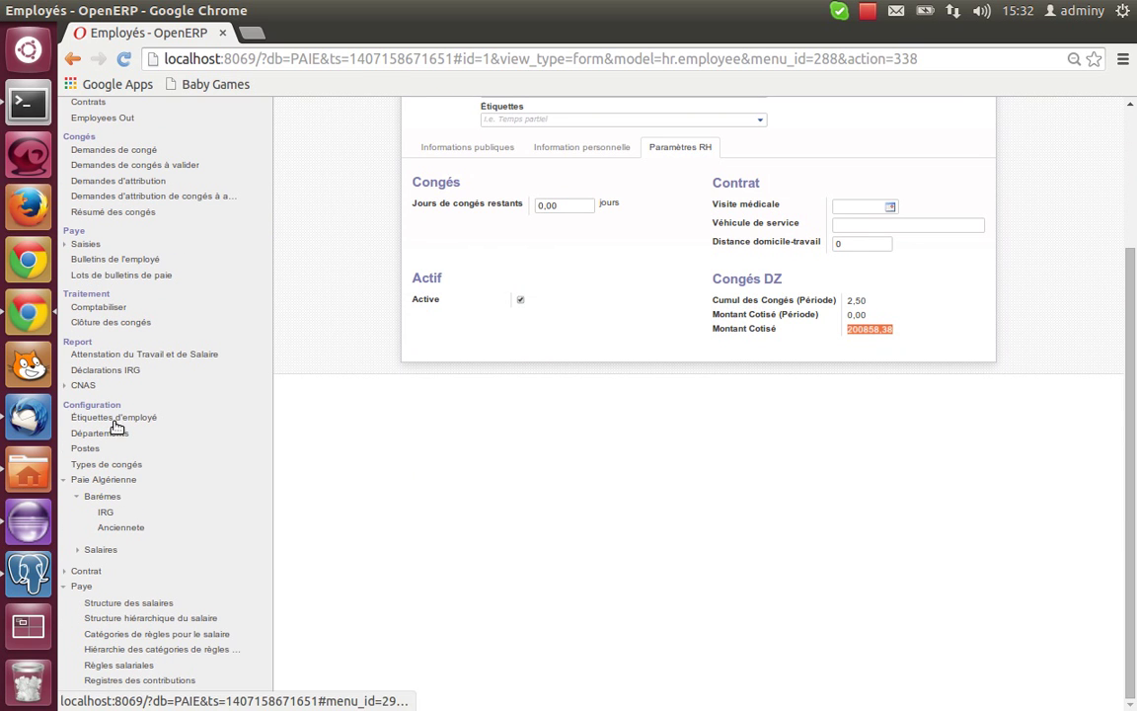
pyautogui.click(107, 323)
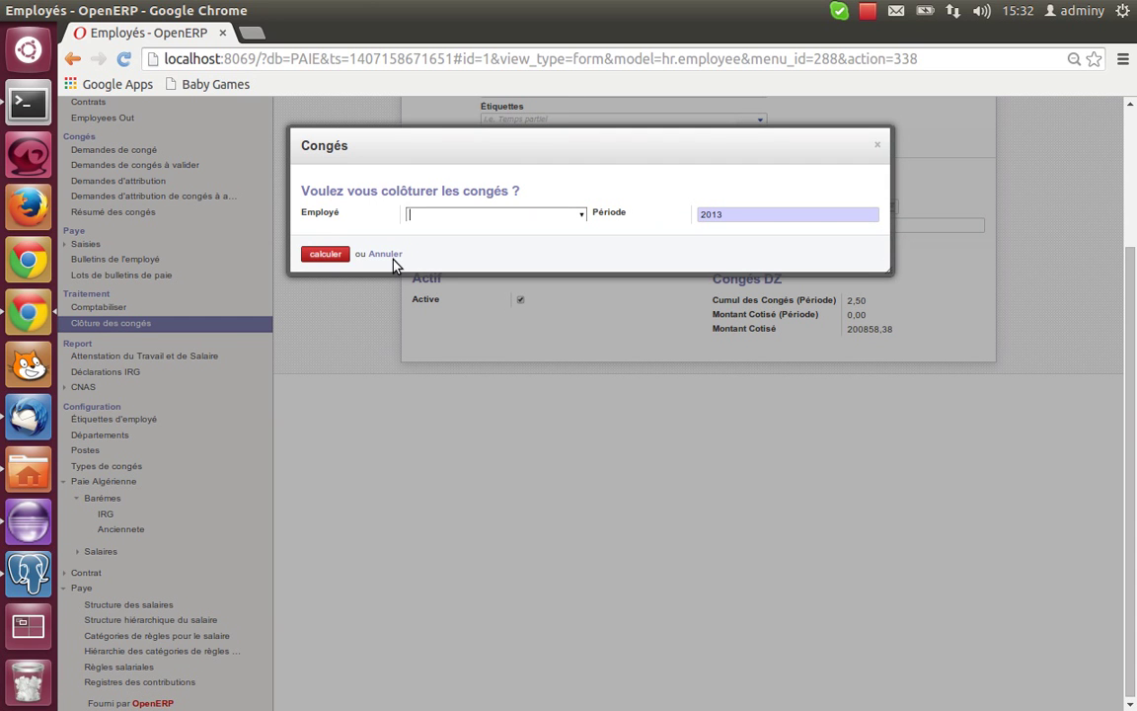
pyautogui.click(389, 256)
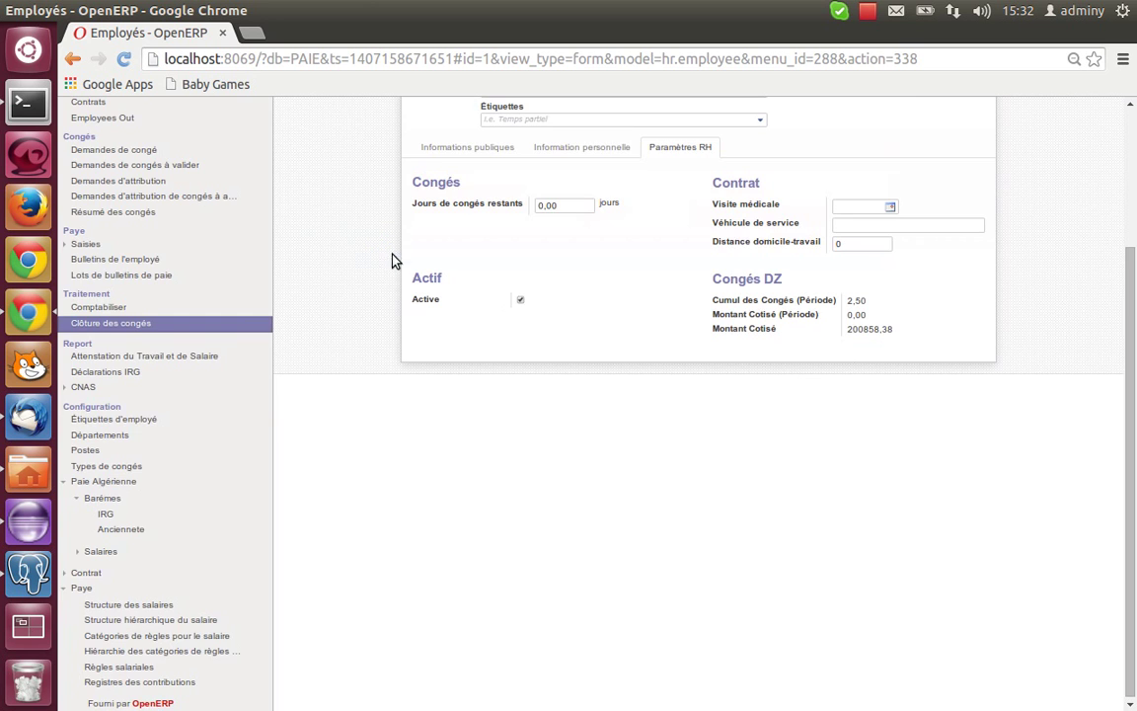
pyautogui.click(108, 307)
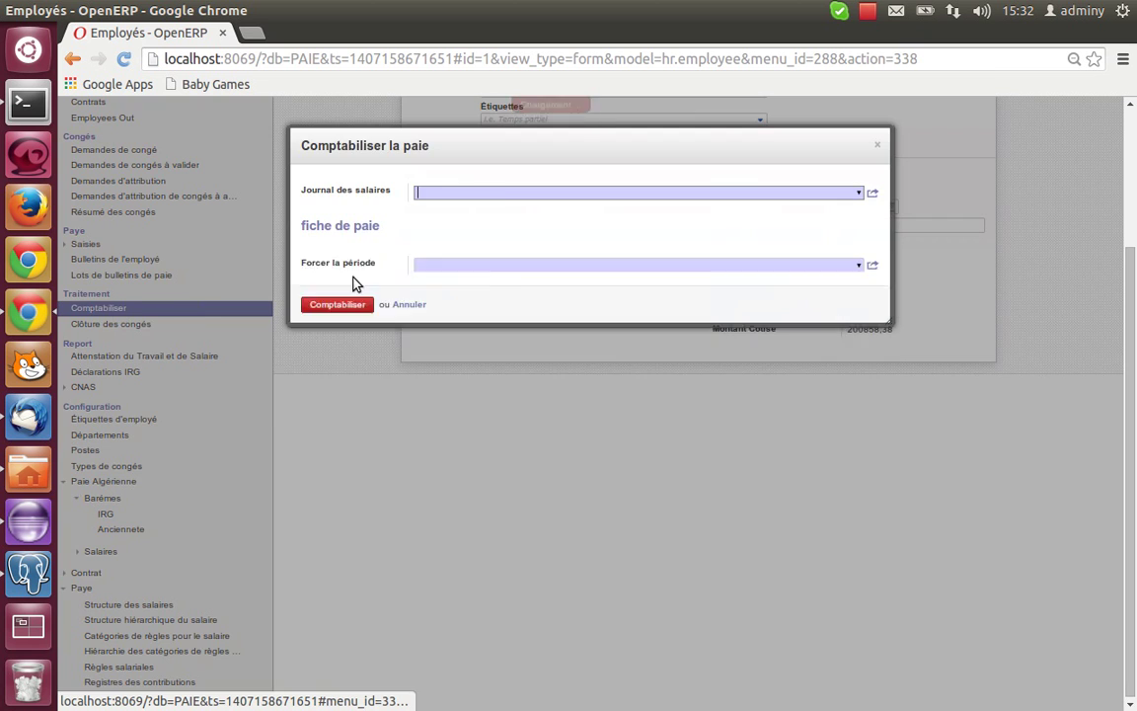
pyautogui.click(408, 408)
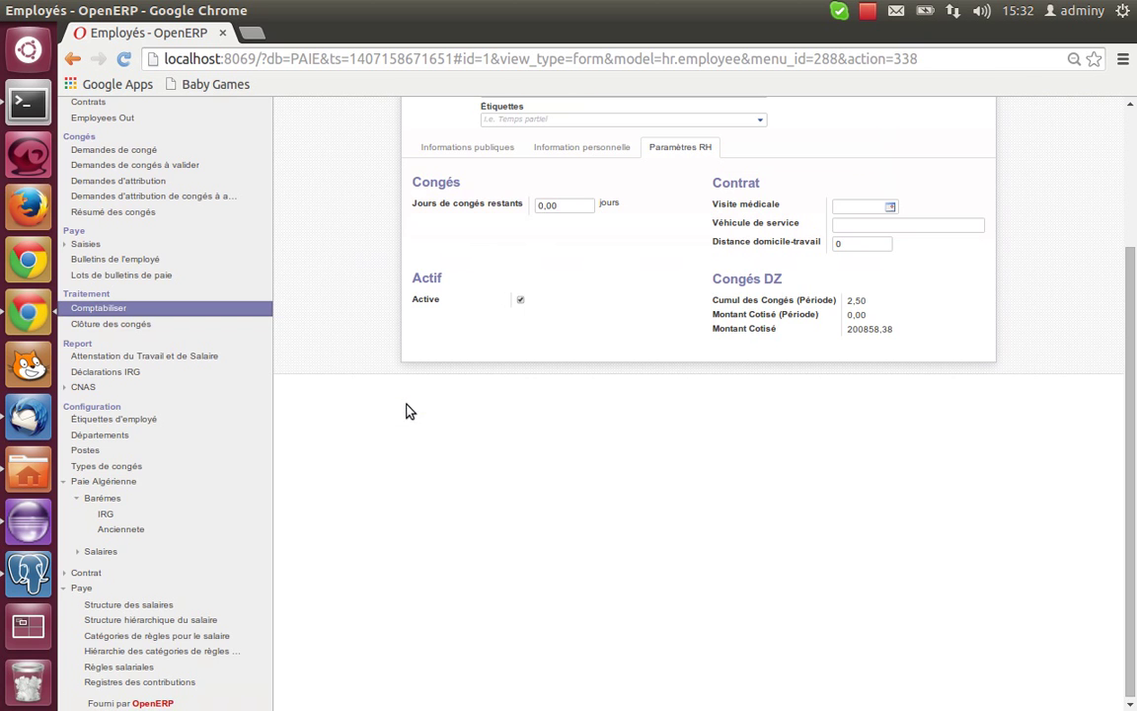
# Print the front side of the employee's work and salary certificate for 01/01/2014 to 31/08/2014 and open the PDF
pyautogui.click(104, 498)
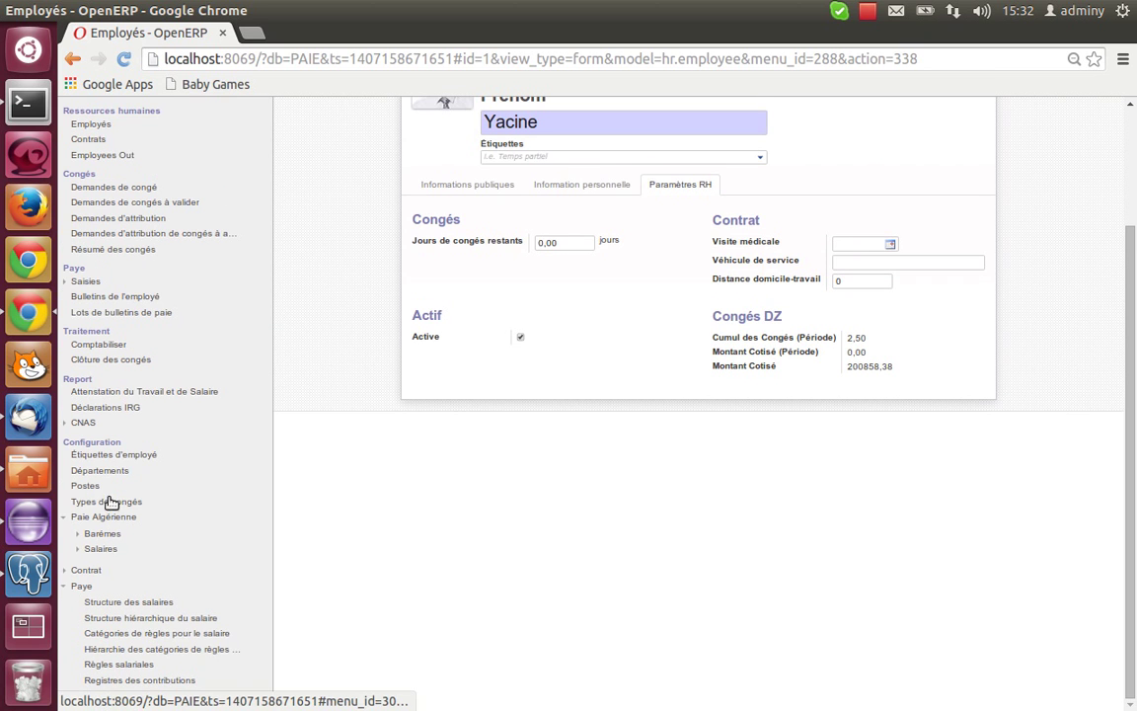
pyautogui.click(129, 393)
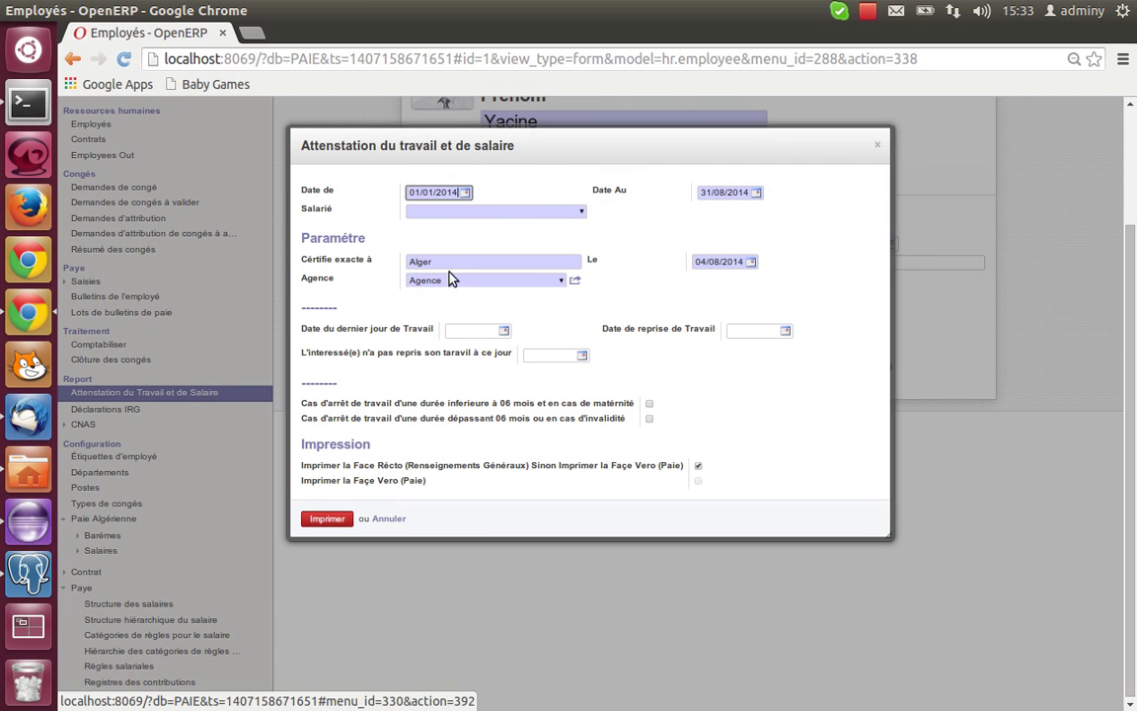
pyautogui.click(583, 215)
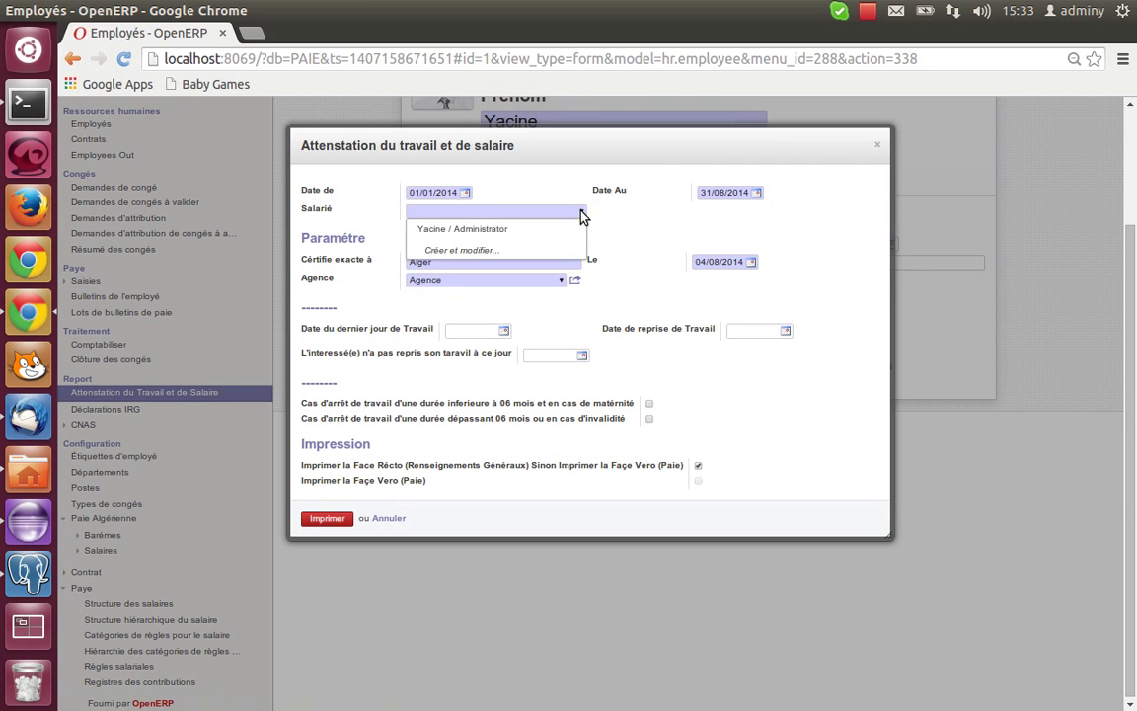
pyautogui.click(555, 229)
pyautogui.click(341, 520)
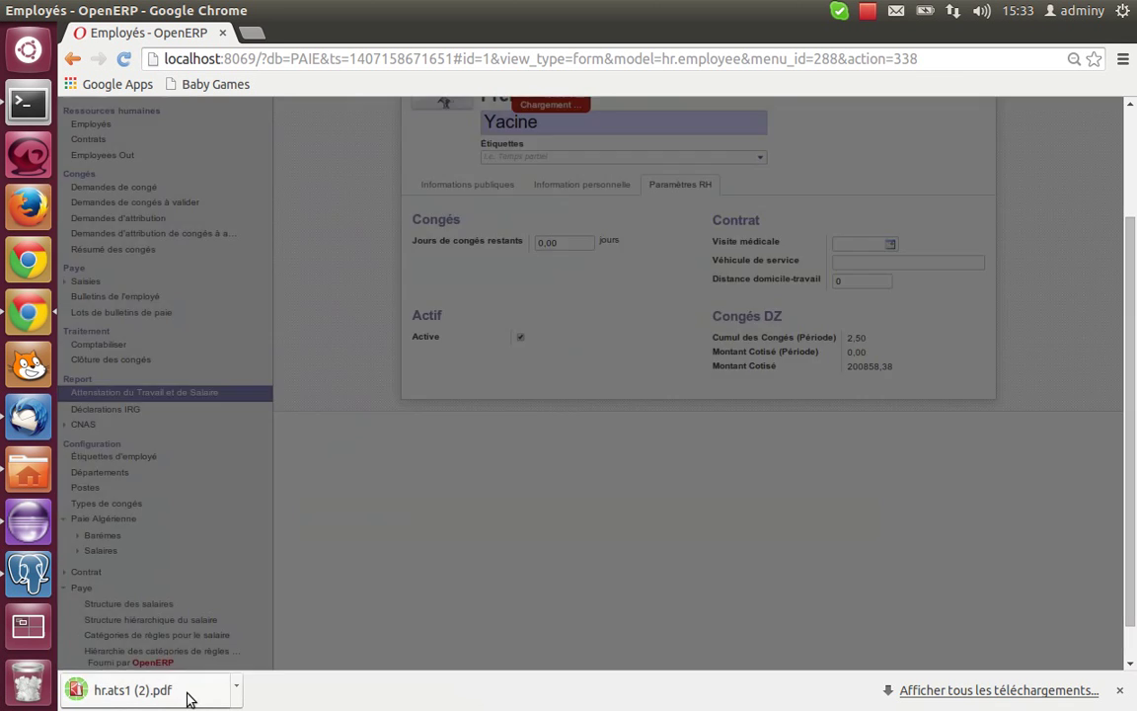
pyautogui.click(188, 692)
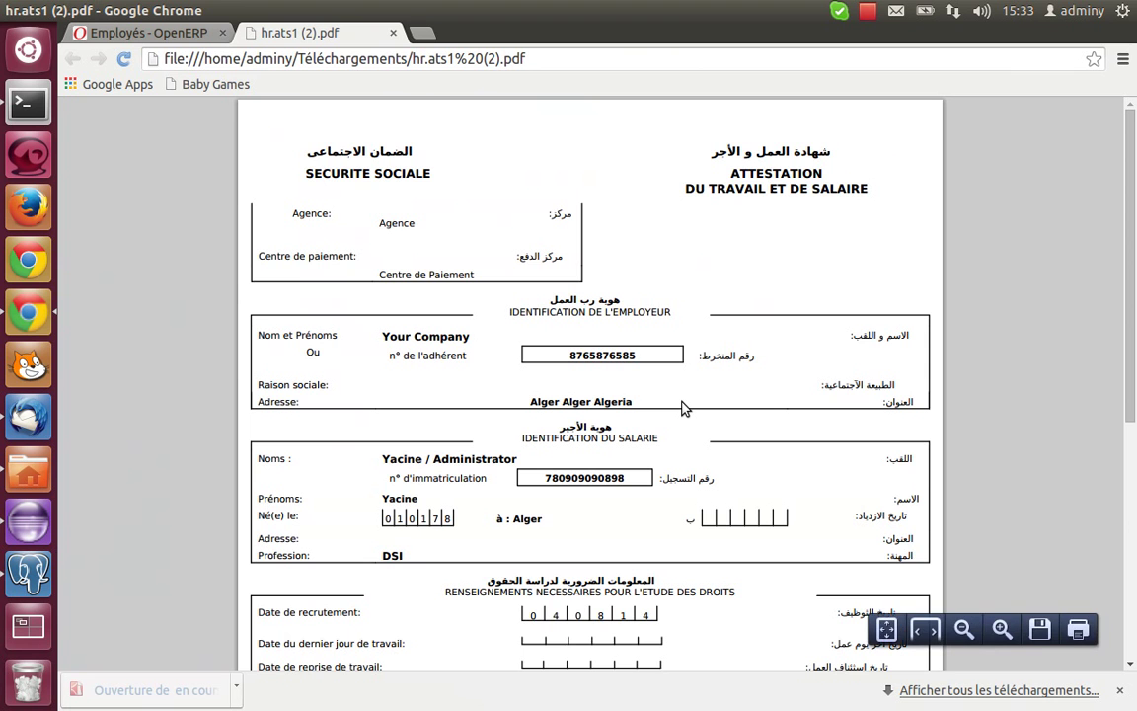
# Read through the whole first page of the work and salary certificate and close the PDF
pyautogui.hotkey('ctrl', '-')
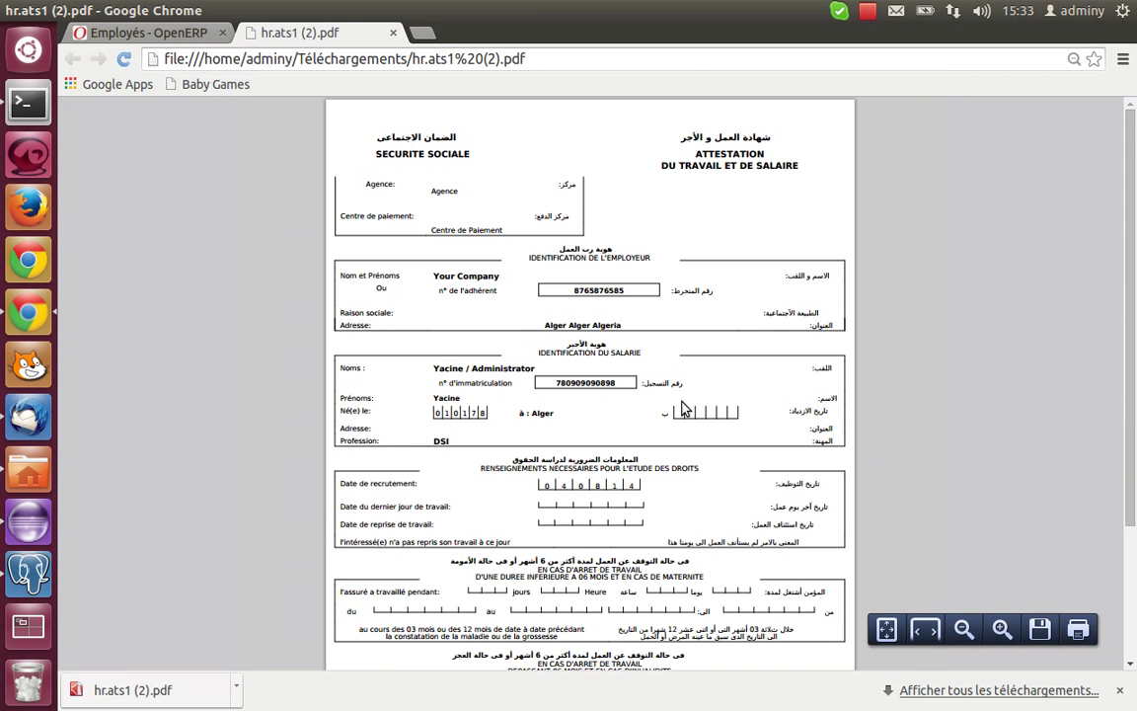
pyautogui.scroll(-4, 684, 408)
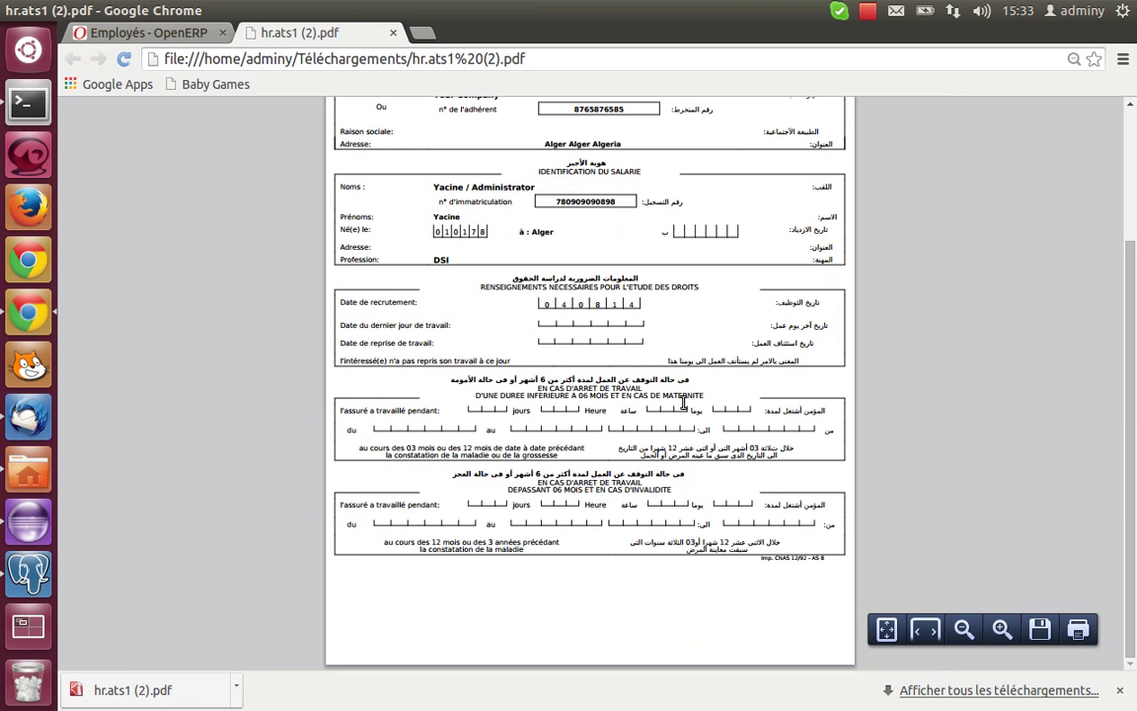
pyautogui.scroll(4, 684, 403)
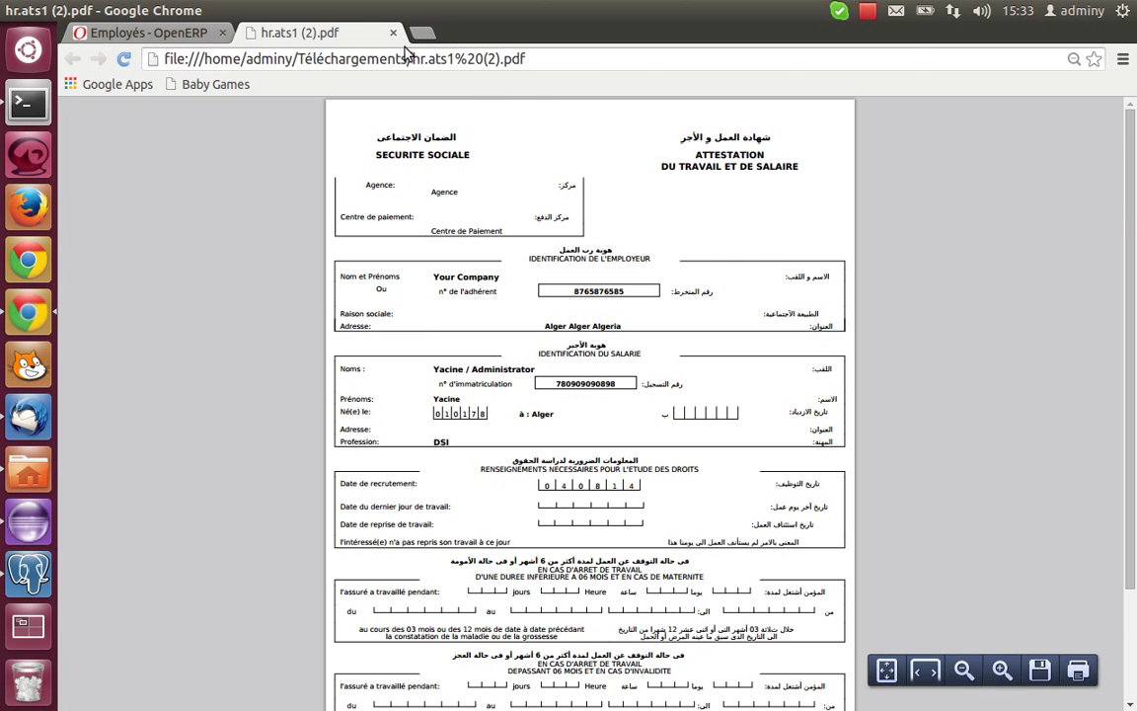
pyautogui.click(393, 33)
# Print the work and salary certificate's pay side for the employee with the Face Récto option unticked, and open the PDF
pyautogui.click(182, 396)
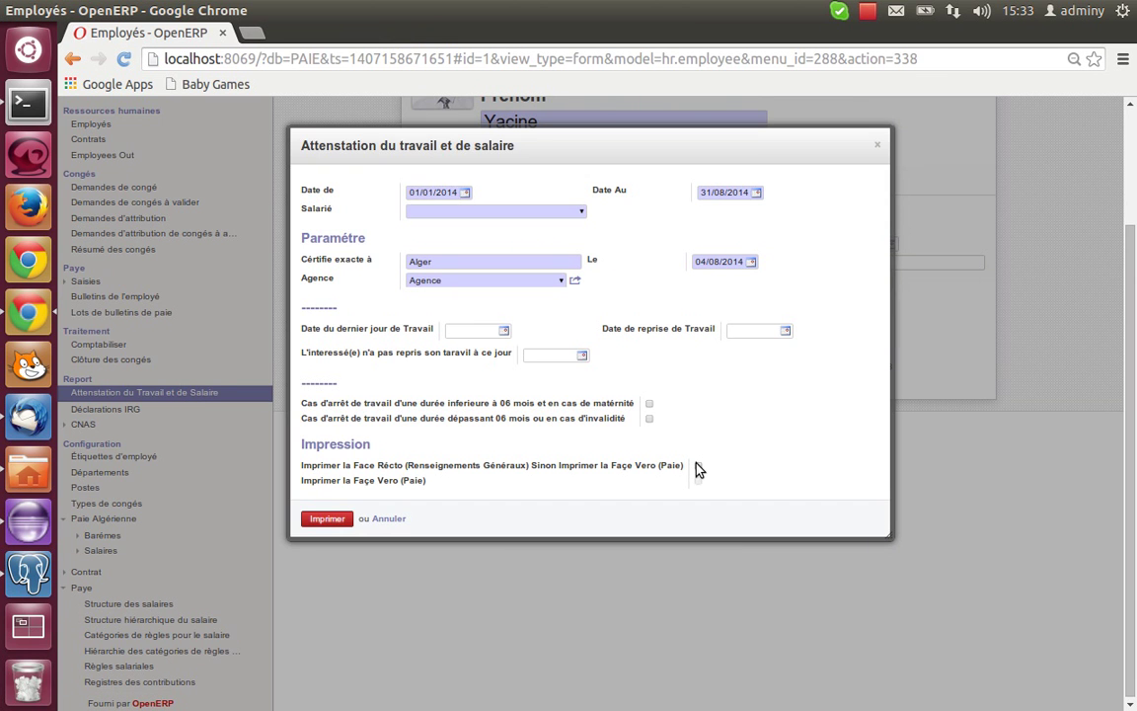
pyautogui.click(329, 518)
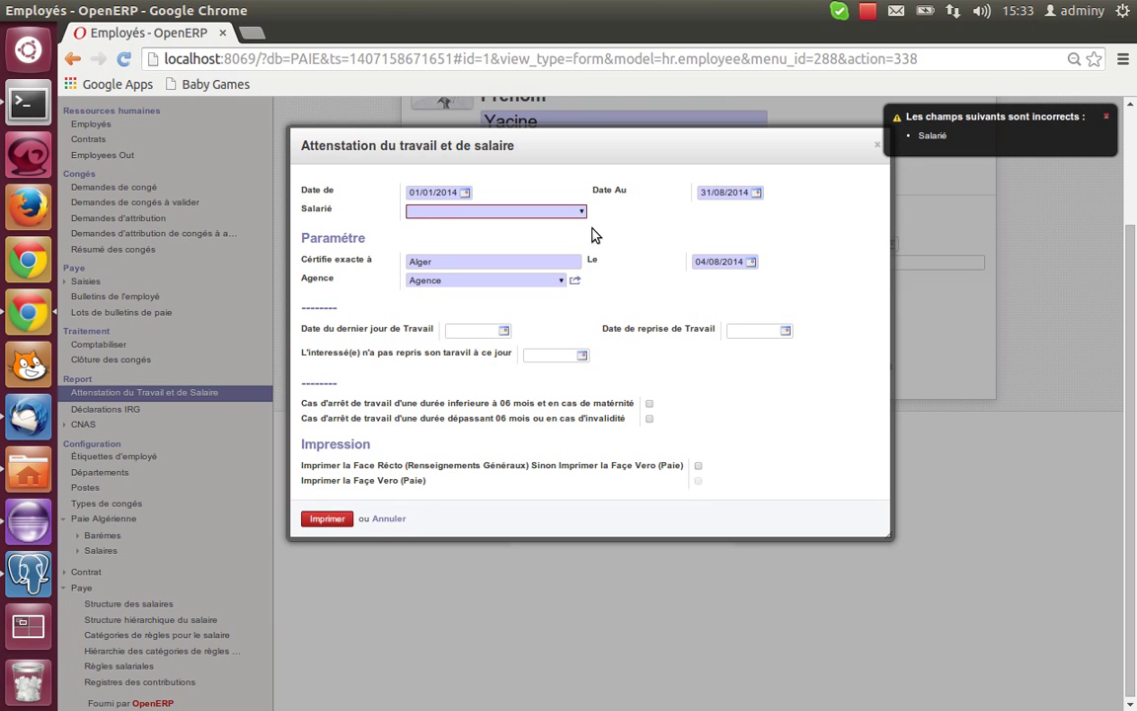
pyautogui.click(579, 215)
pyautogui.click(577, 228)
pyautogui.click(327, 518)
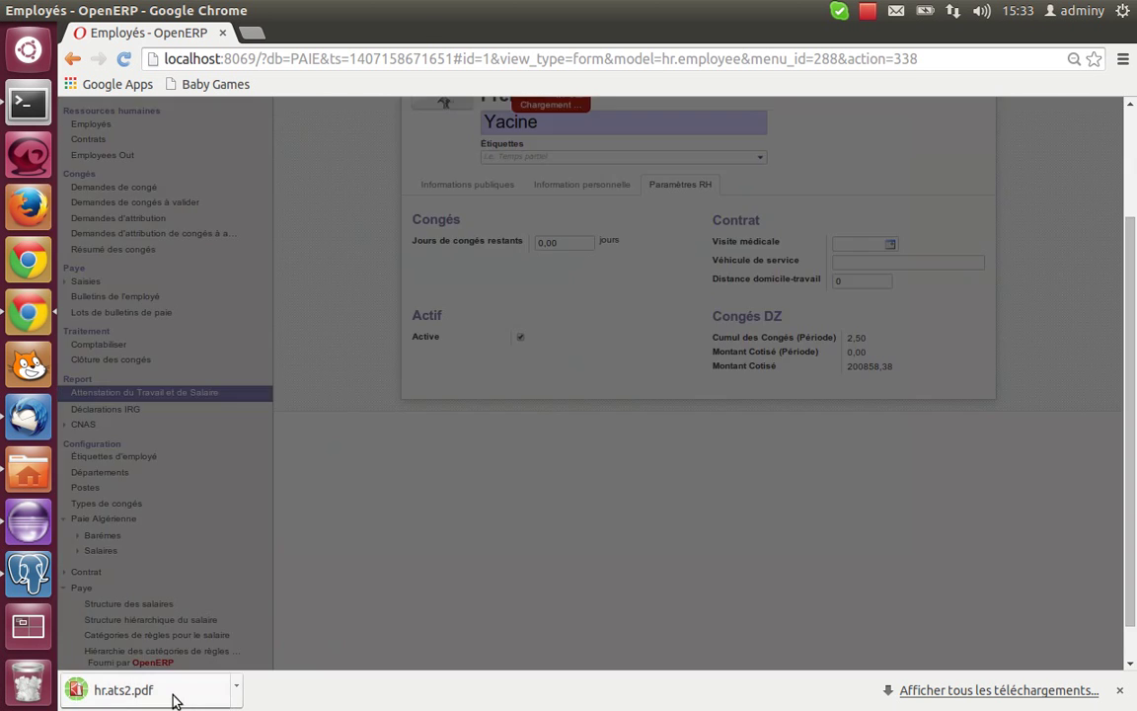
pyautogui.click(173, 695)
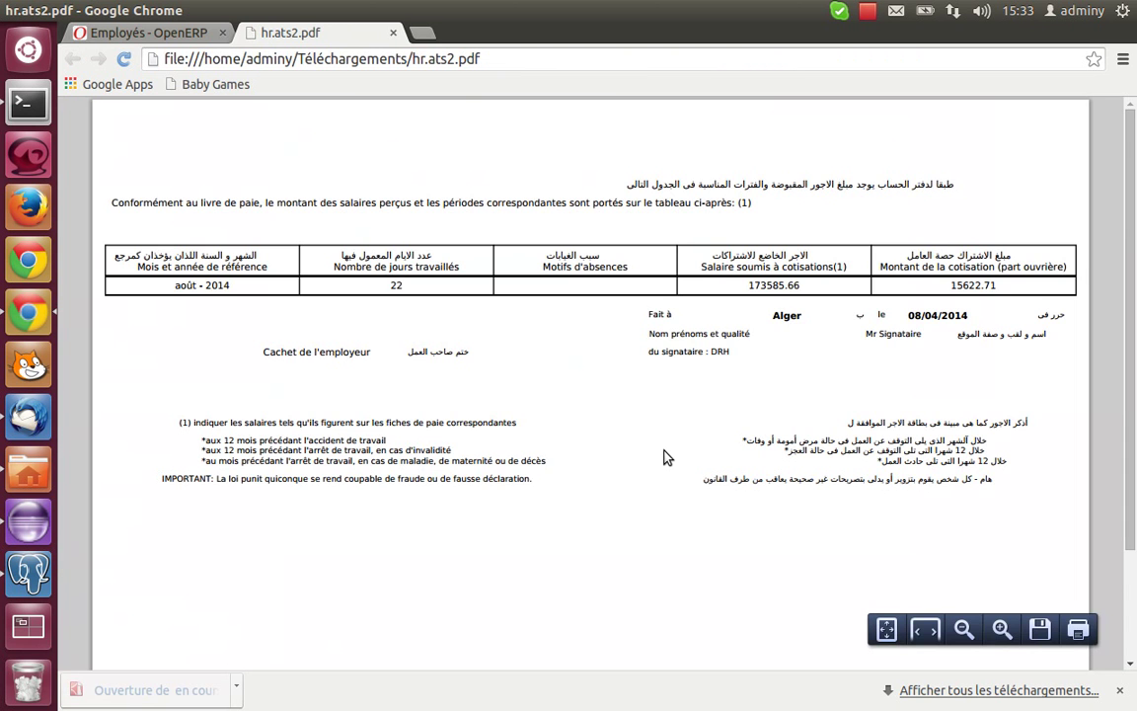
# Read through the pay side of the work and salary certificate and close the PDF
pyautogui.scroll(-3, 664, 457)
pyautogui.scroll(2, 664, 457)
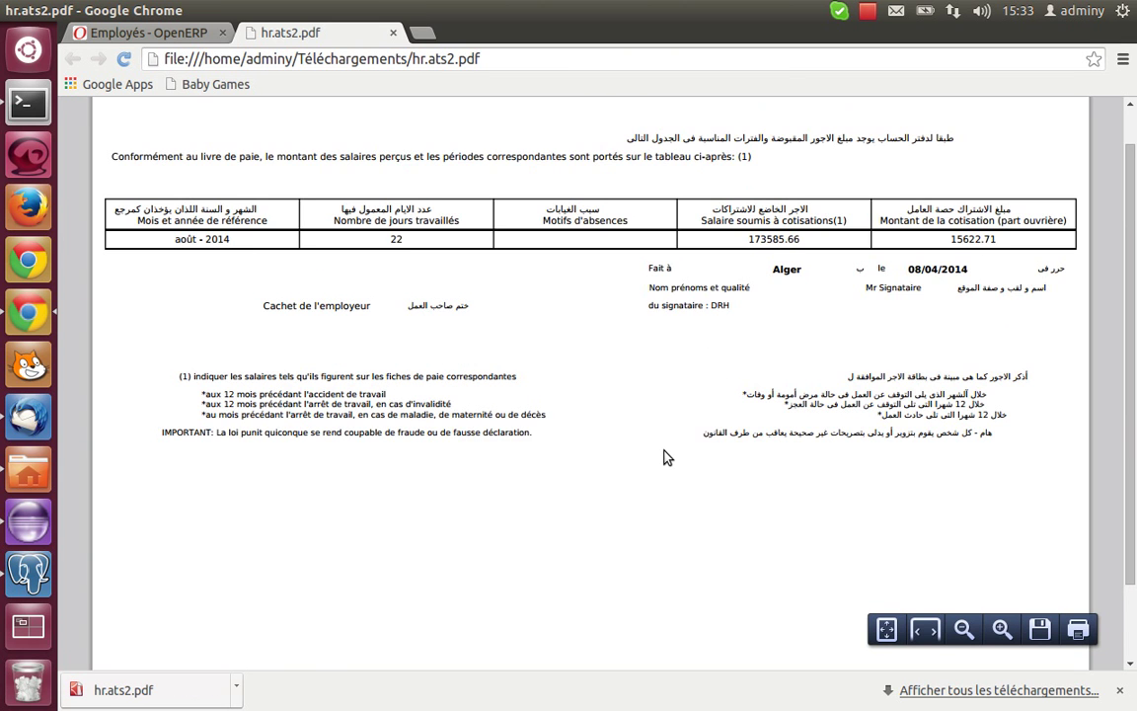
pyautogui.scroll(1, 592, 213)
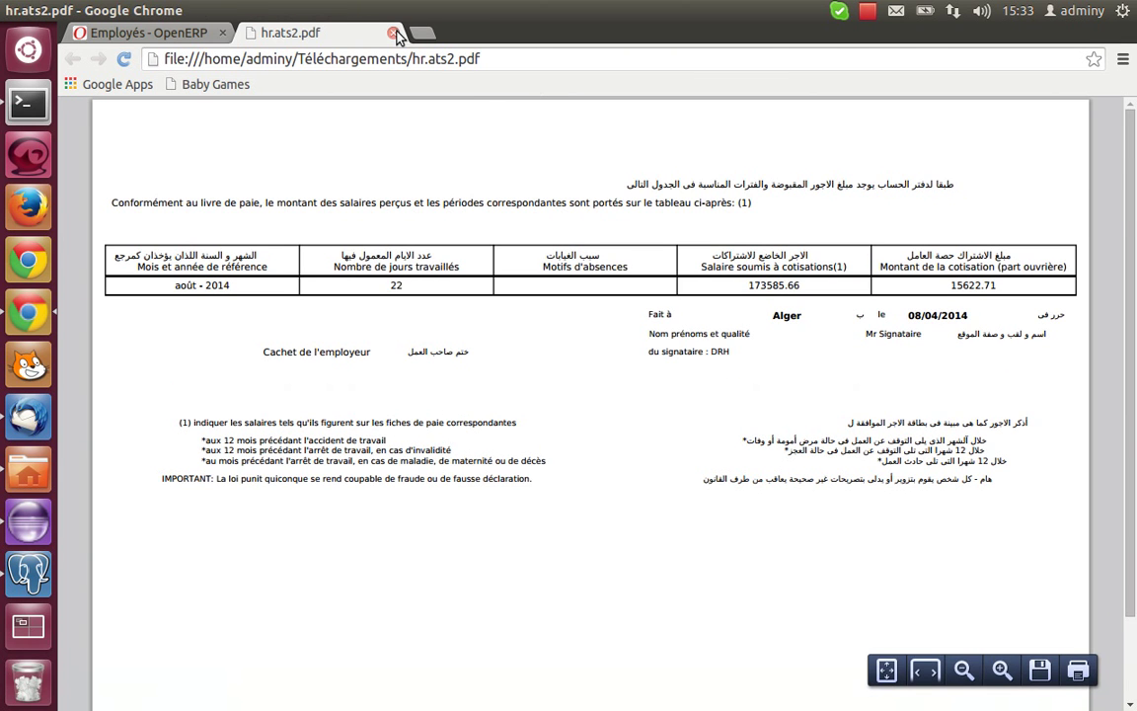
pyautogui.click(394, 33)
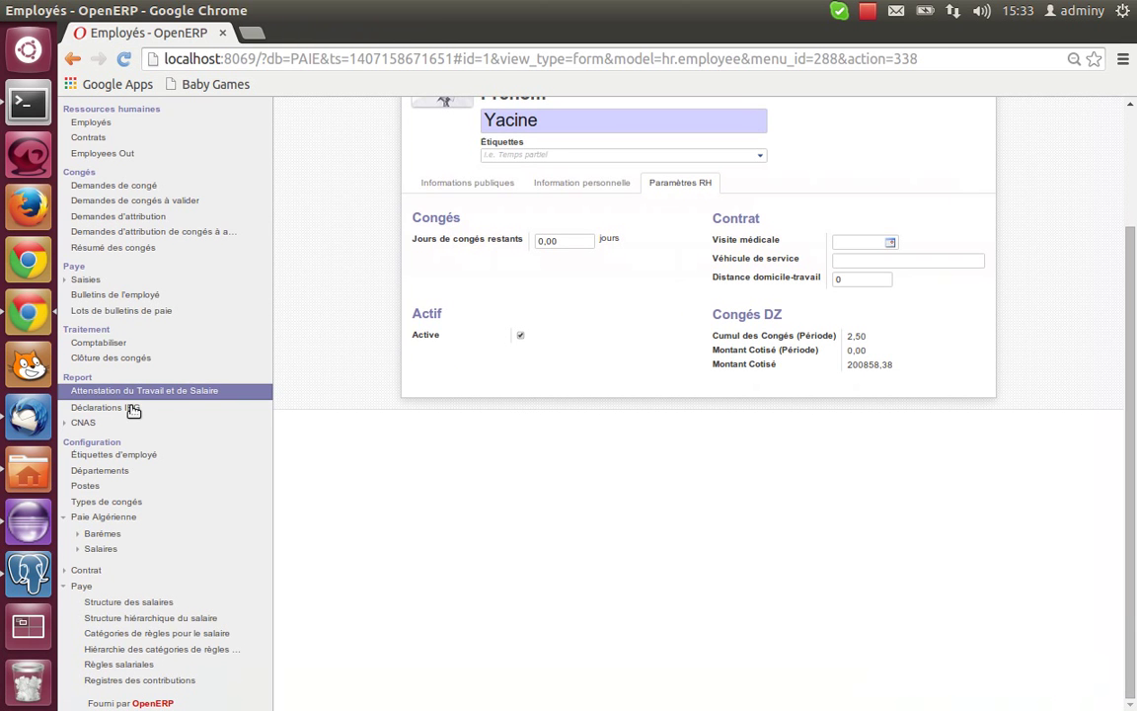
# Print the annual IRG declaration on salaries for 2014 and open the PDF
pyautogui.click(133, 409)
pyautogui.click(340, 239)
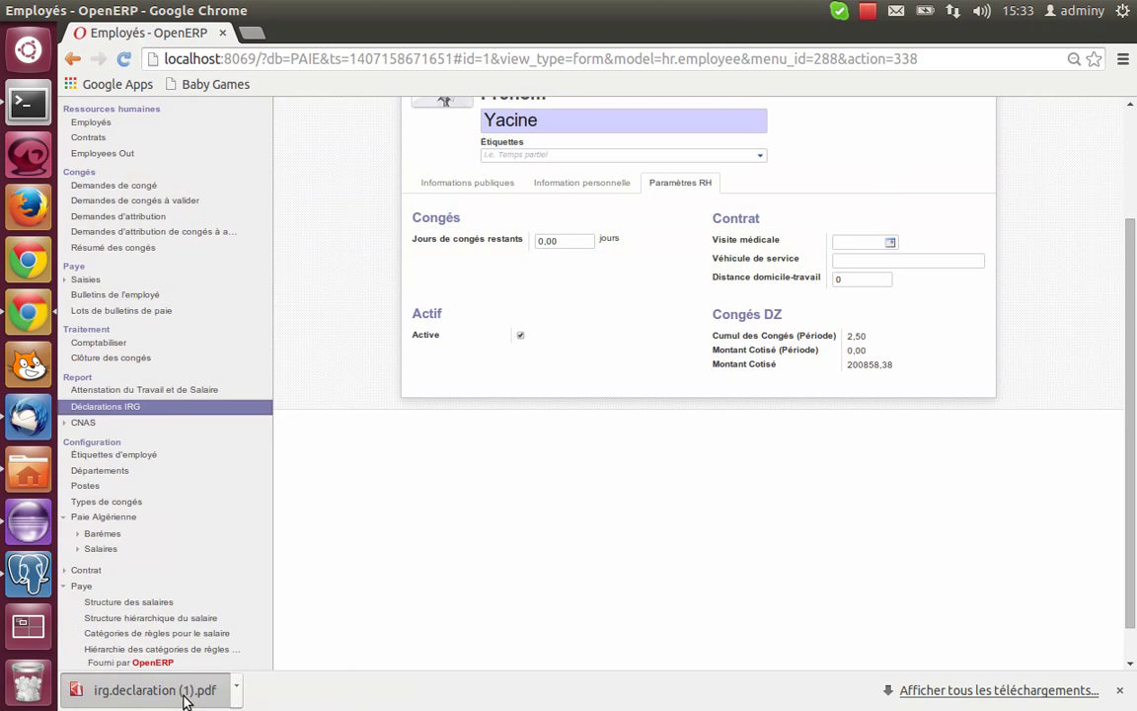
pyautogui.click(183, 696)
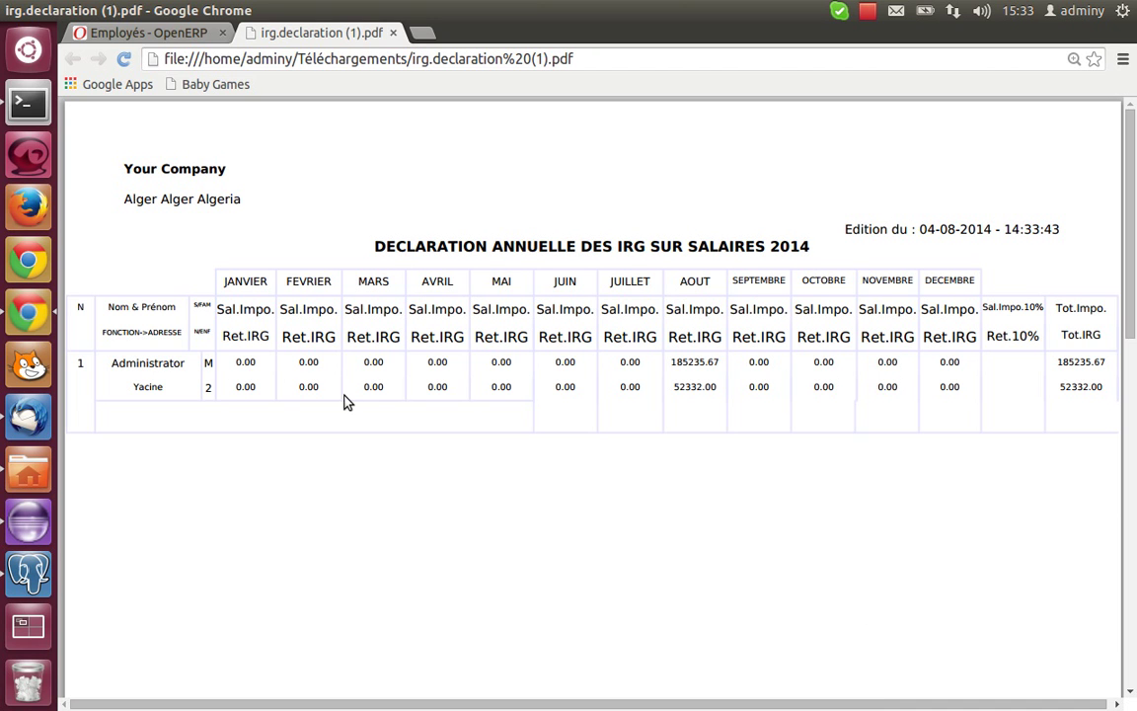
# Examine the employee's August taxable salary and withheld IRG in the declaration, and close the PDF
pyautogui.tripleClick(685, 363)
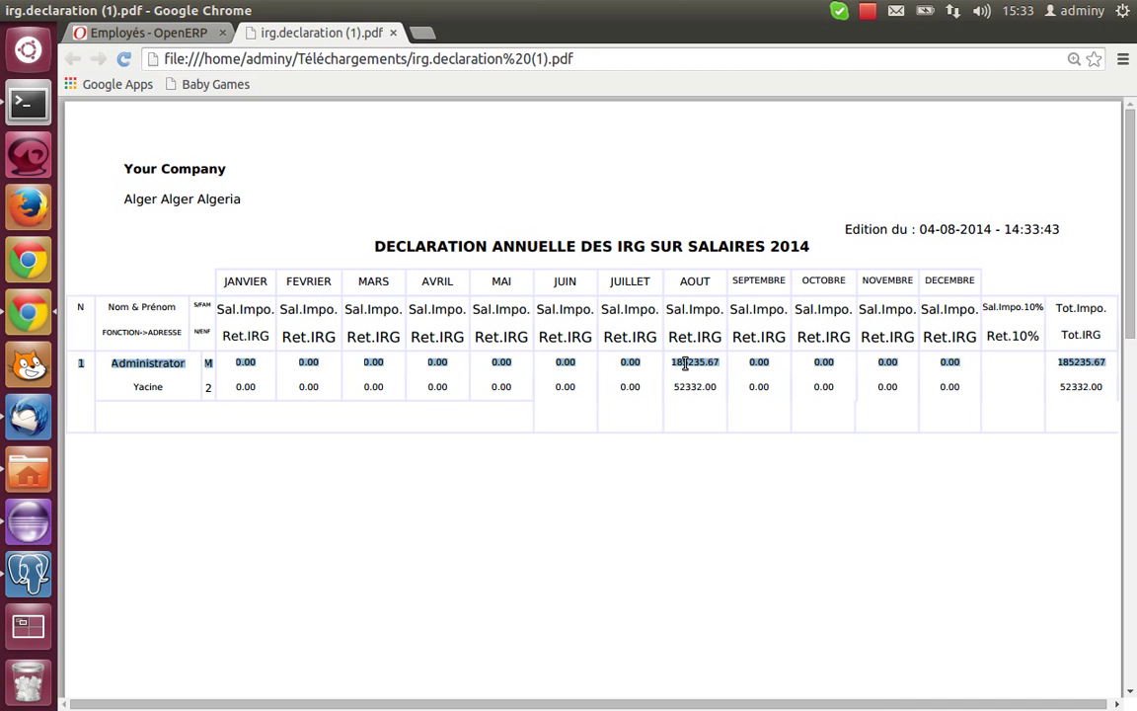
pyautogui.tripleClick(690, 387)
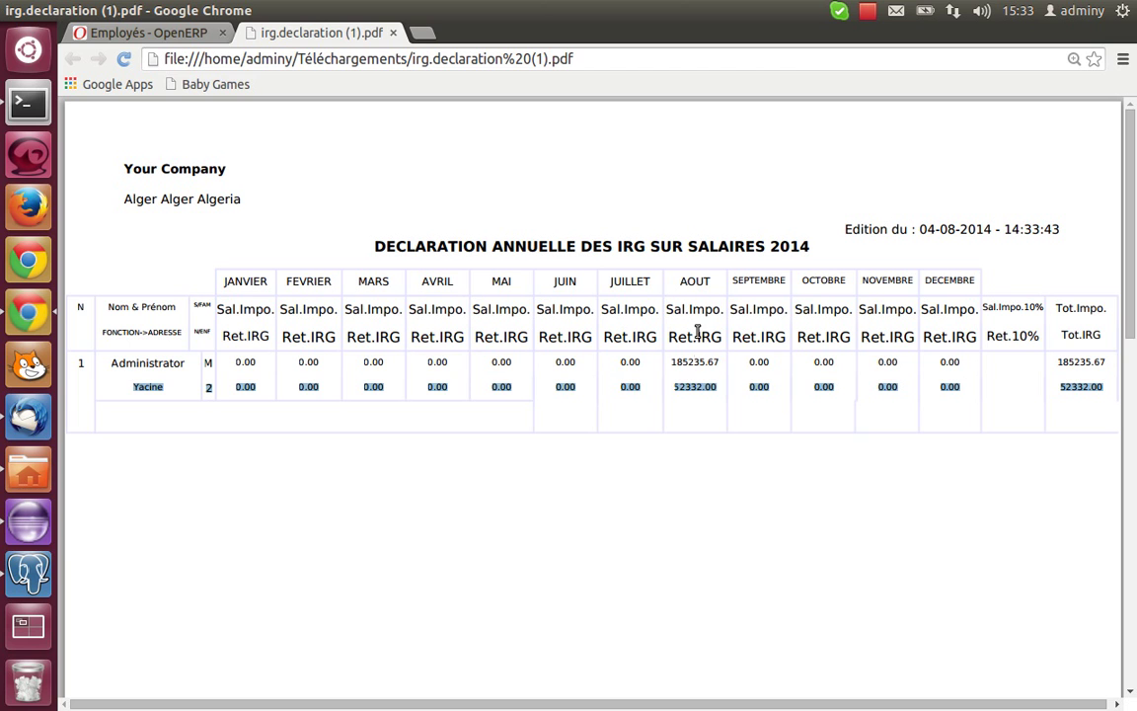
pyautogui.click(697, 362)
pyautogui.doubleClick(698, 364)
pyautogui.doubleClick(697, 393)
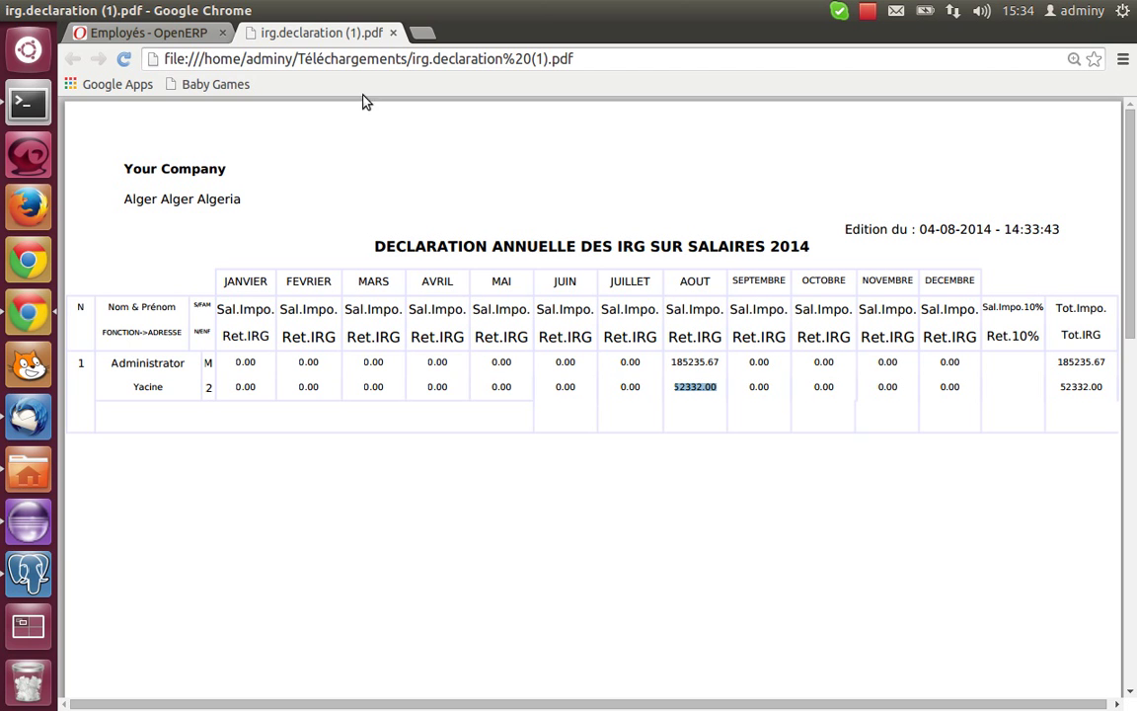
pyautogui.click(392, 33)
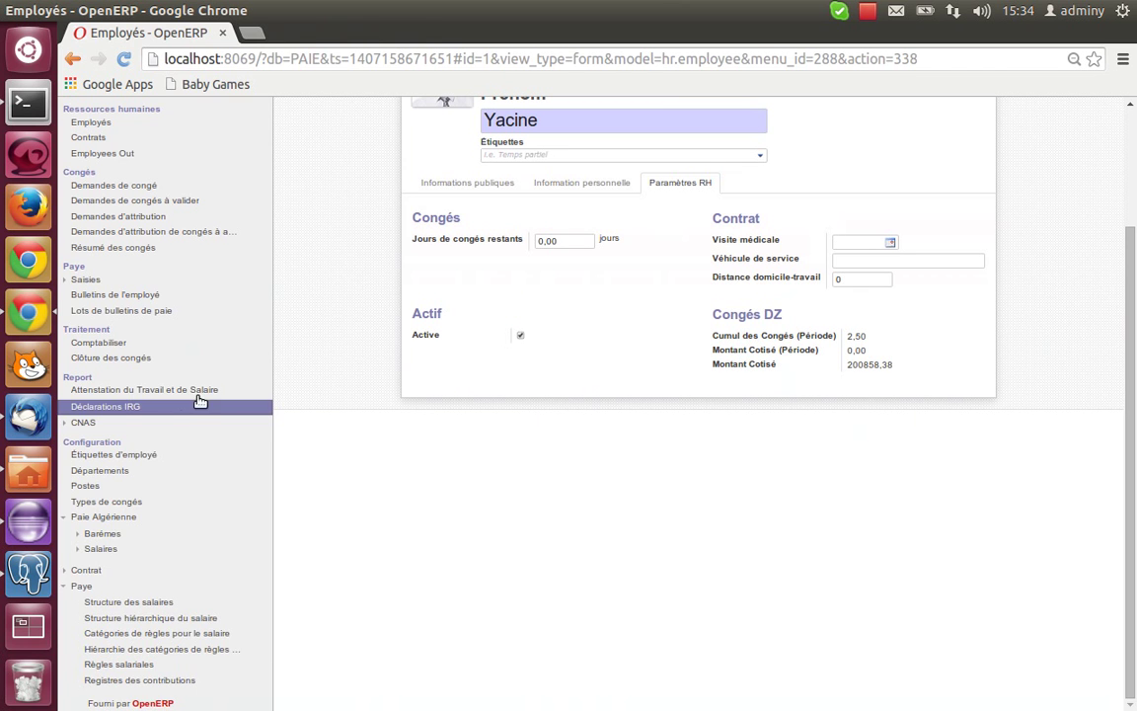
# Check the CNAS preference's rates, print the CNAS contributions declaration for 01/08/2014 to 31/08/2014, and open the PDF
pyautogui.click(173, 423)
pyautogui.click(187, 440)
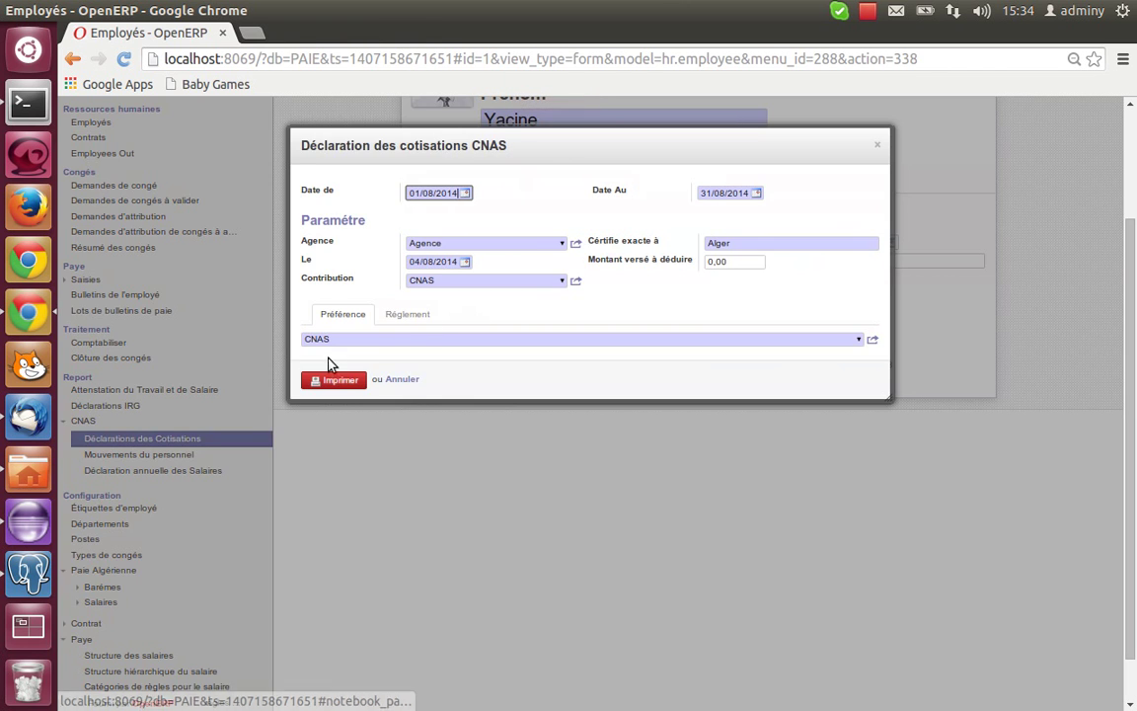
pyautogui.click(873, 340)
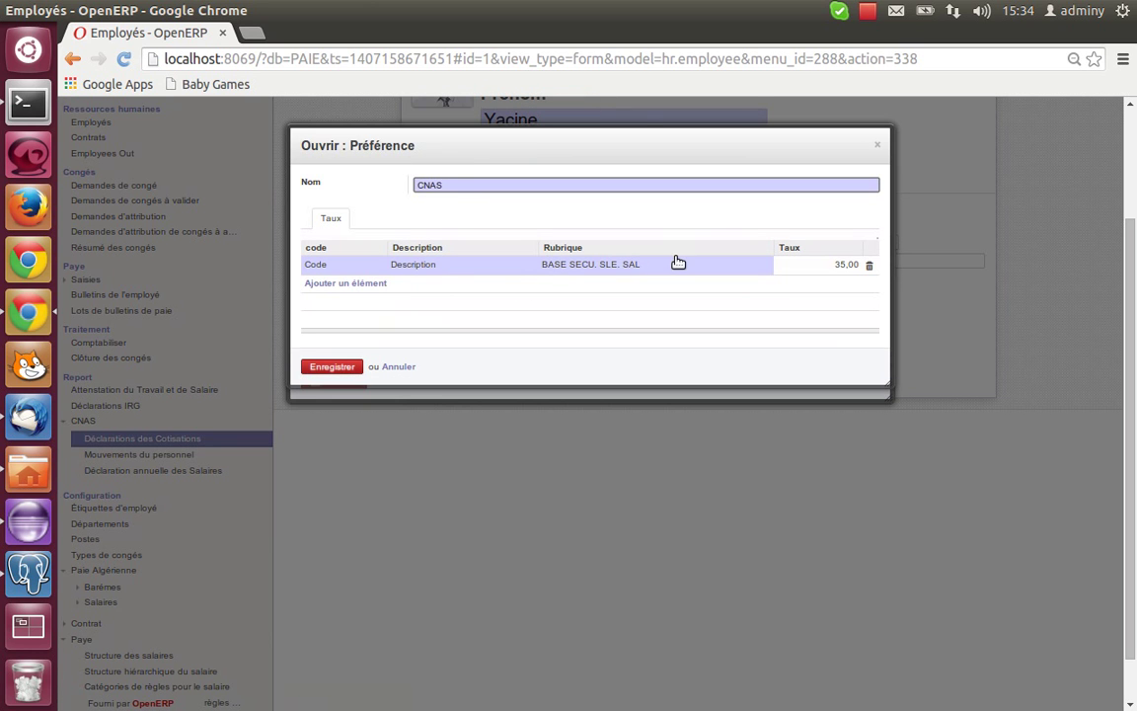
pyautogui.click(883, 144)
pyautogui.click(317, 383)
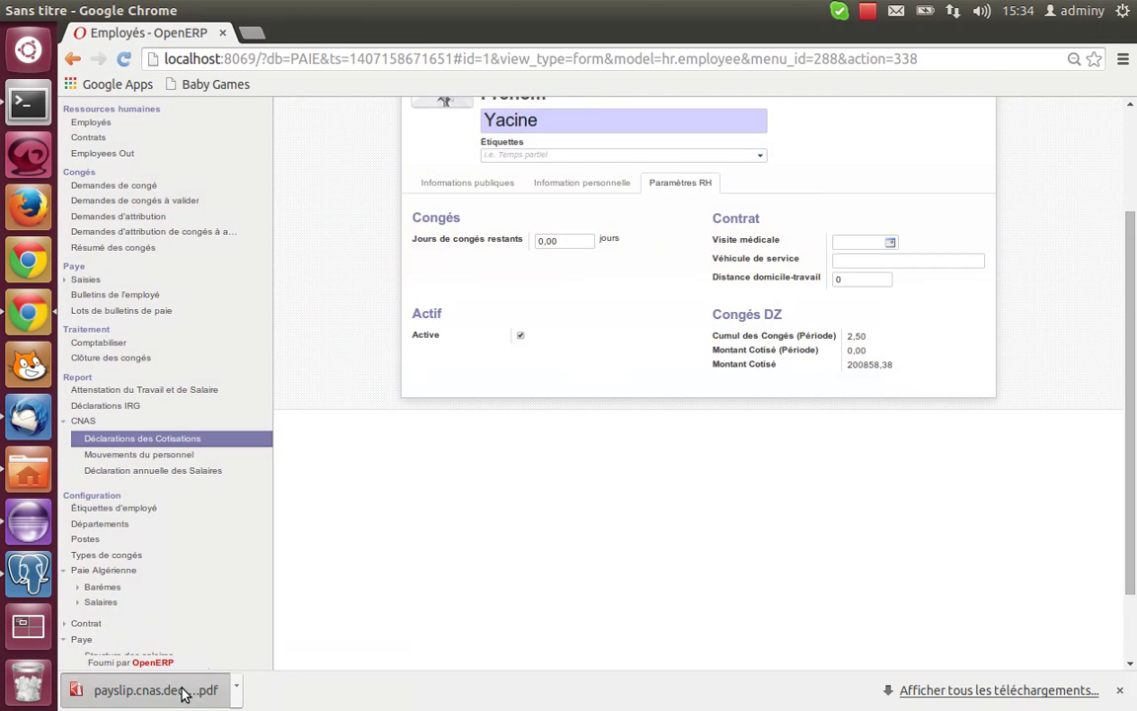
pyautogui.click(182, 690)
# Examine the contribution base, rate, amount and payment slip in the CNAS contributions declaration, and close the PDF
pyautogui.scroll(-1, 726, 380)
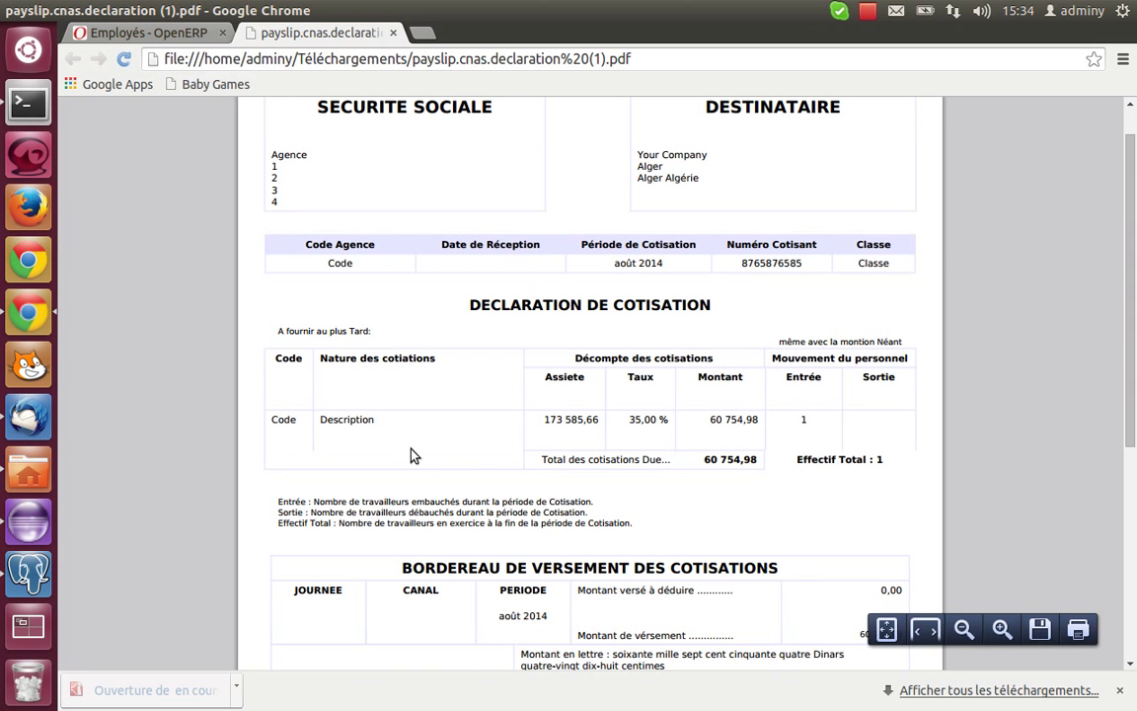
pyautogui.tripleClick(564, 424)
pyautogui.moveTo(549, 455); pyautogui.dragTo(542, 444)
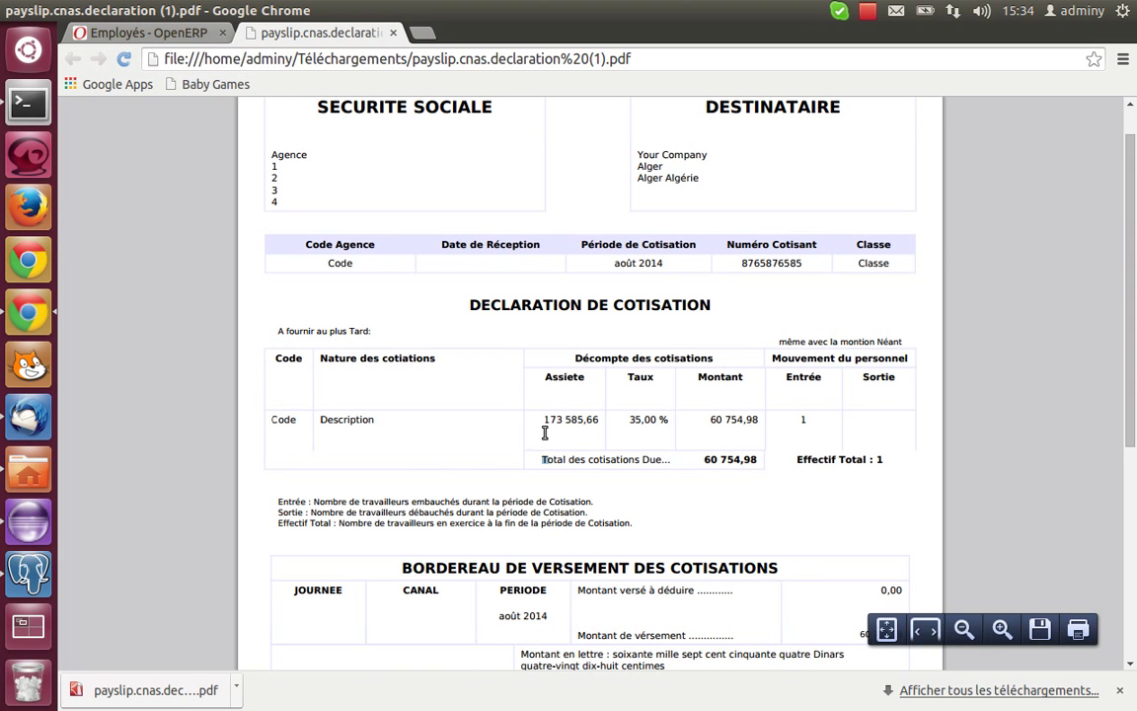
pyautogui.doubleClick(558, 423)
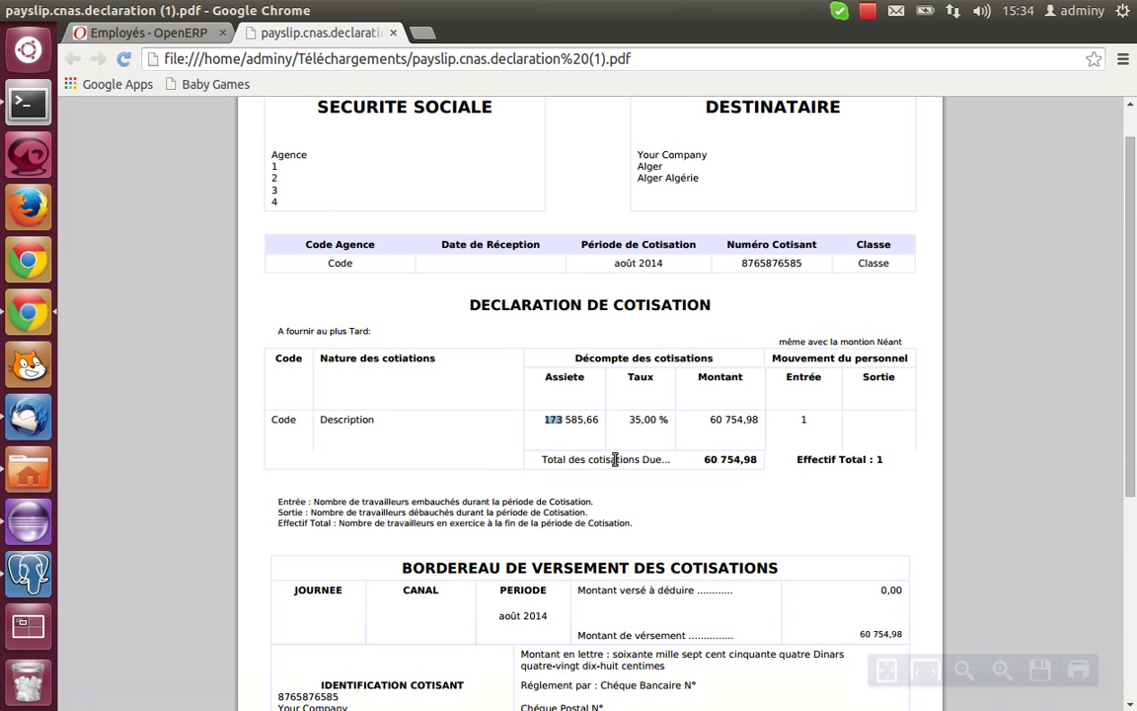
pyautogui.scroll(-1, 661, 431)
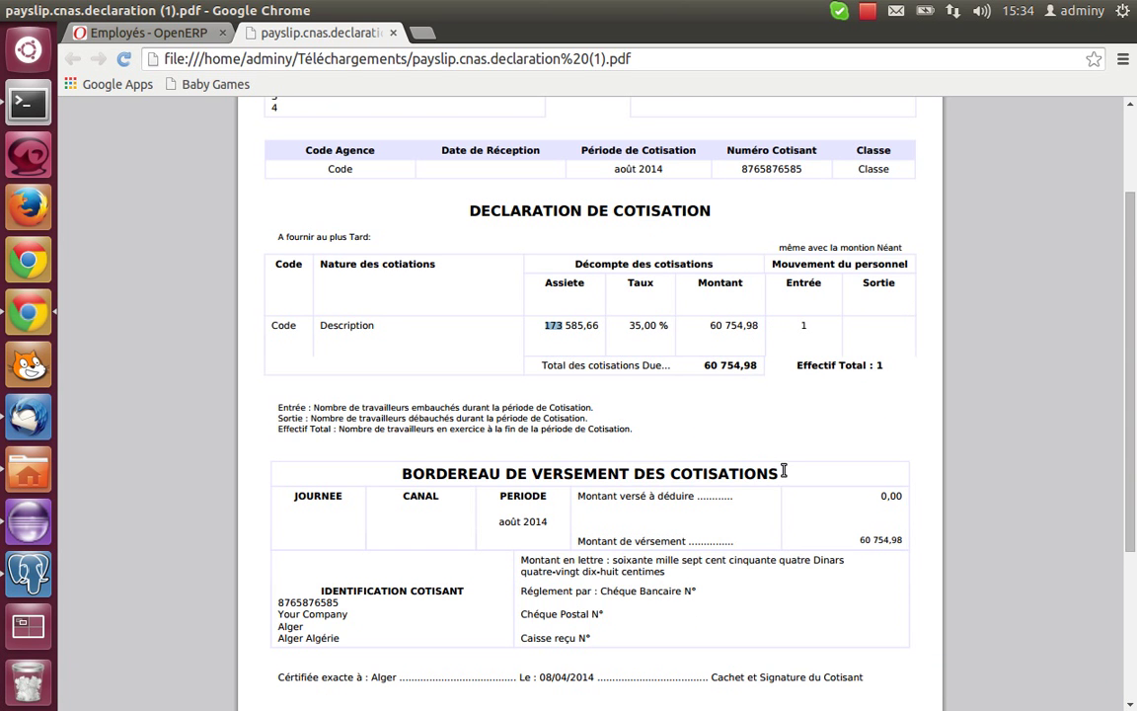
pyautogui.scroll(-3, 785, 474)
pyautogui.scroll(3, 785, 475)
pyautogui.scroll(2, 785, 475)
pyautogui.click(393, 32)
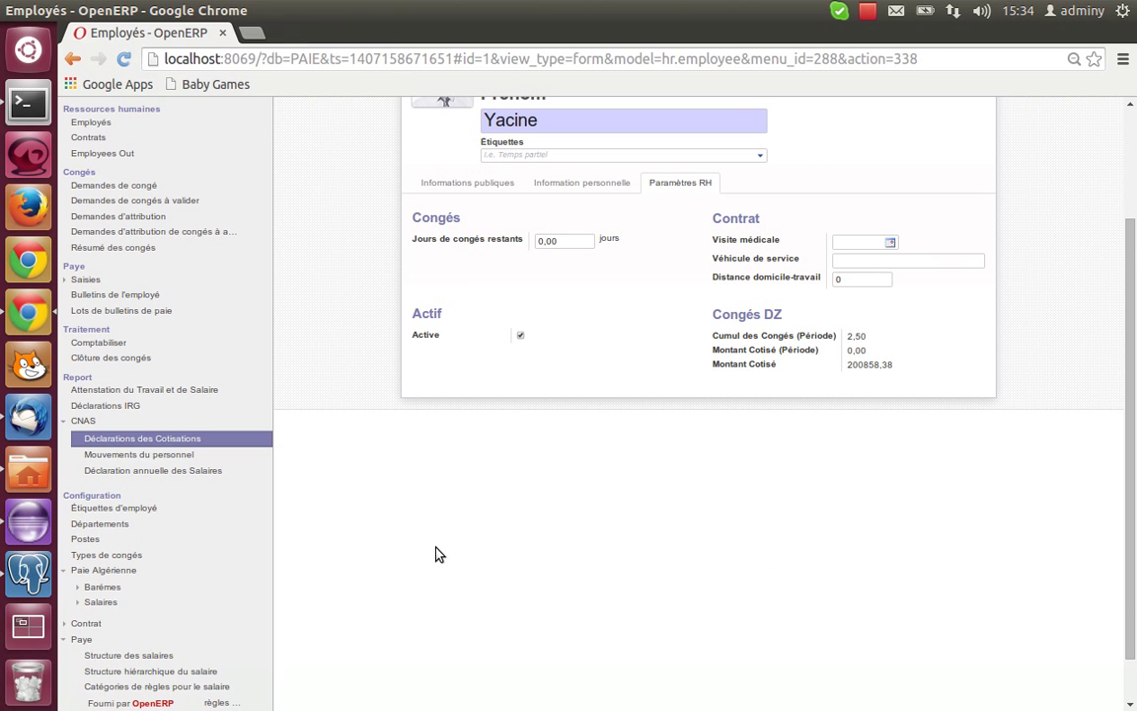
# Print the CNAS personnel movements report for 01/08/2014 to 31/08/2014, review the employee's entry line in the PDF and close it
pyautogui.click(124, 455)
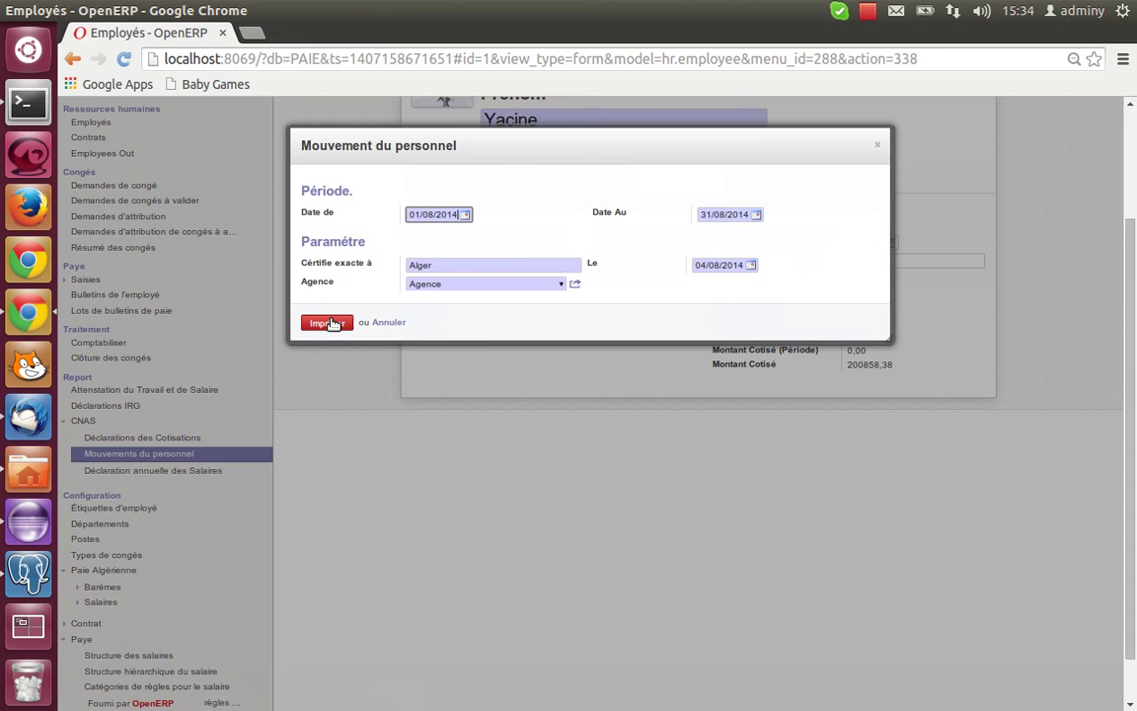
pyautogui.click(330, 323)
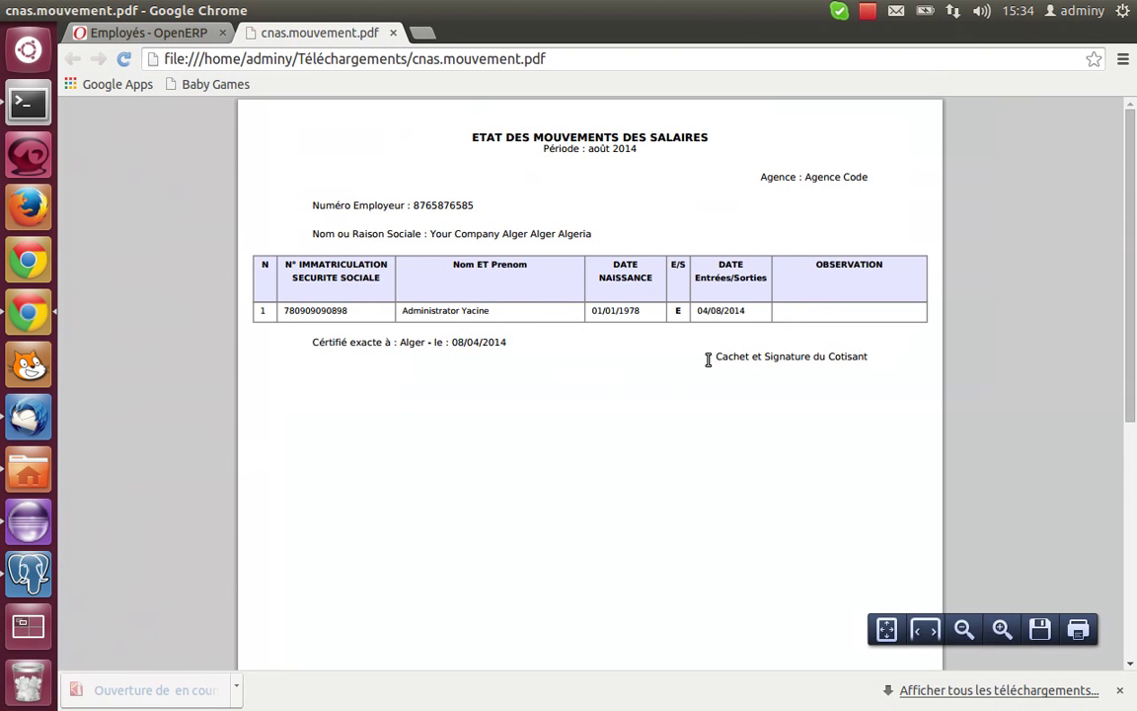
pyautogui.scroll(-3, 707, 362)
pyautogui.scroll(2, 706, 365)
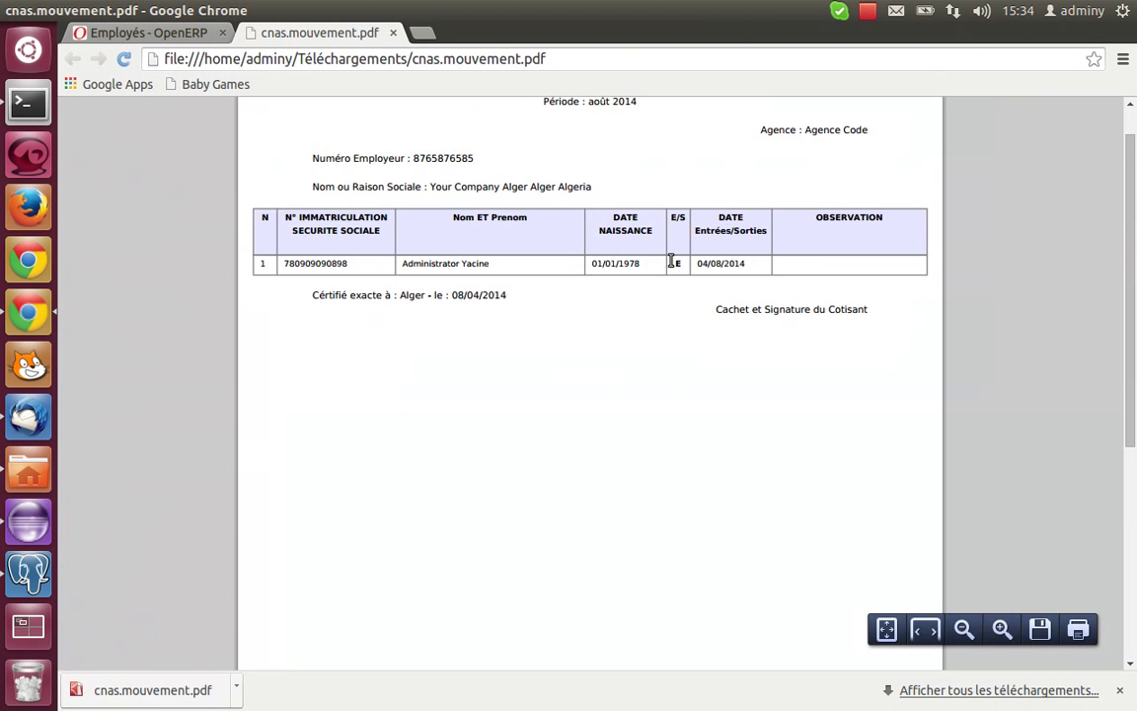
pyautogui.doubleClick(429, 266)
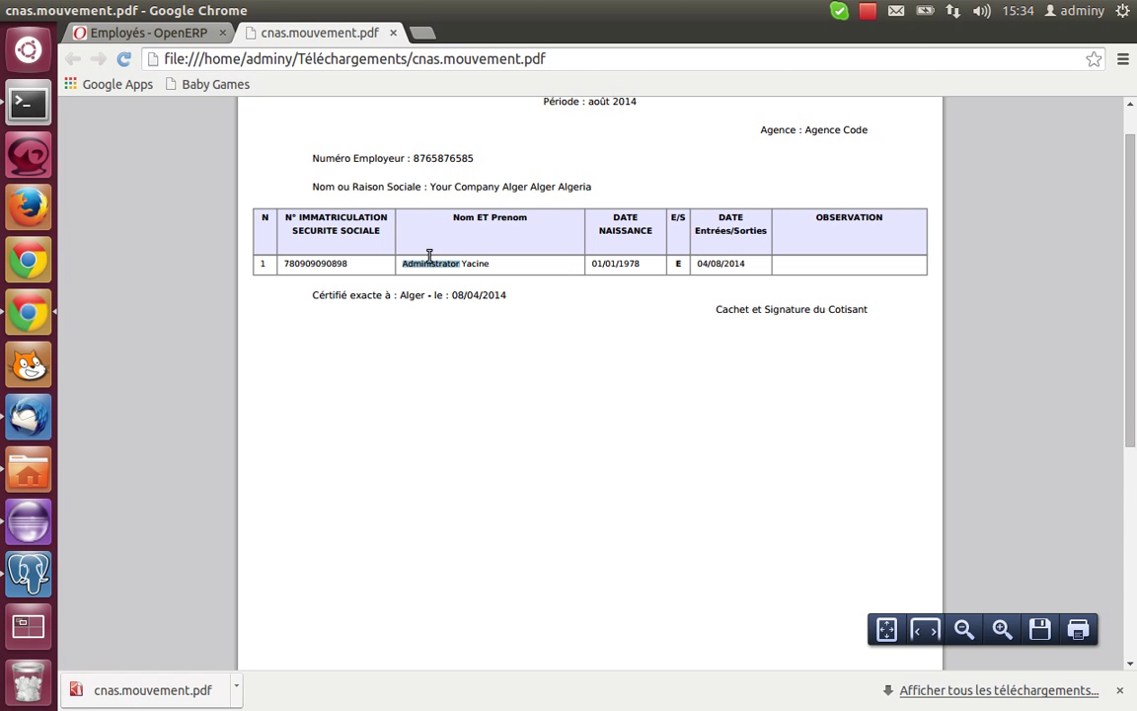
pyautogui.click(393, 33)
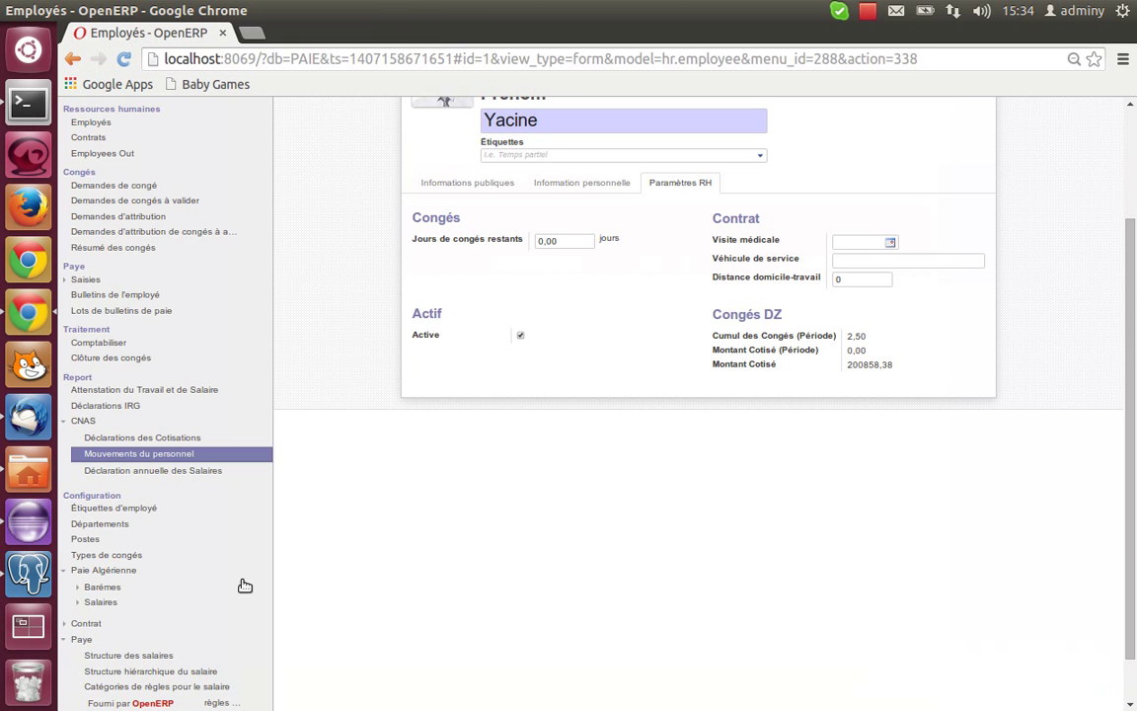
# Print the CNAS annual salary declaration for fiscal year 2014, type Normale, without an employee filter, and open the PDF
pyautogui.click(138, 472)
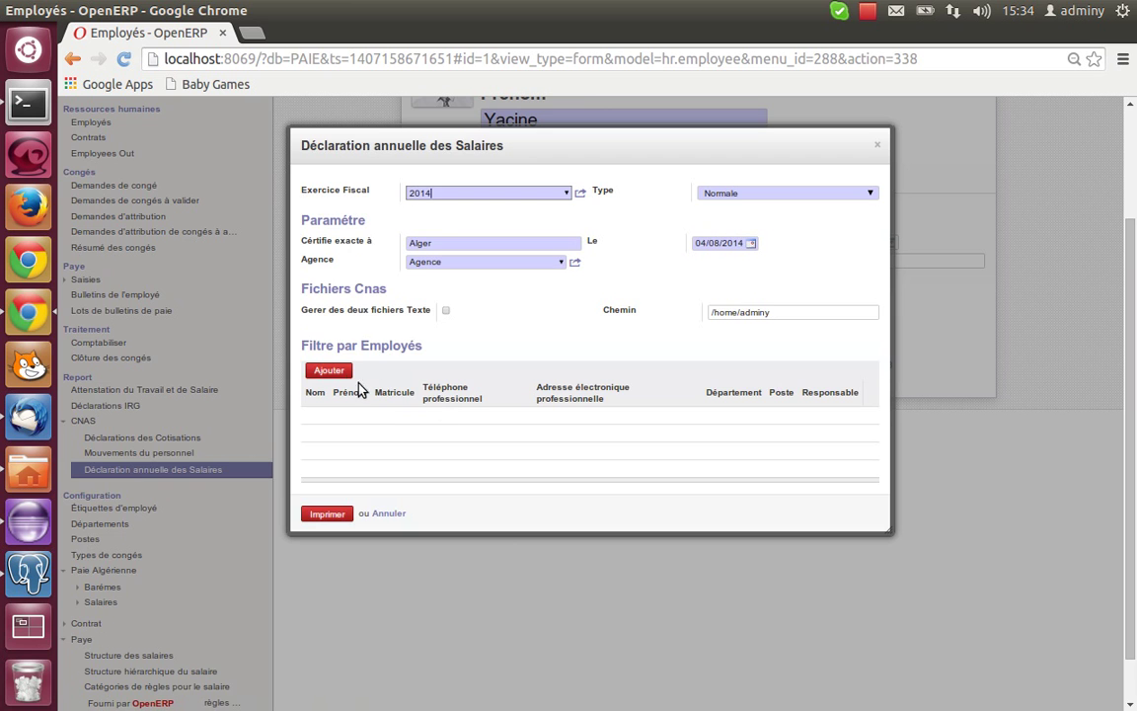
pyautogui.click(330, 370)
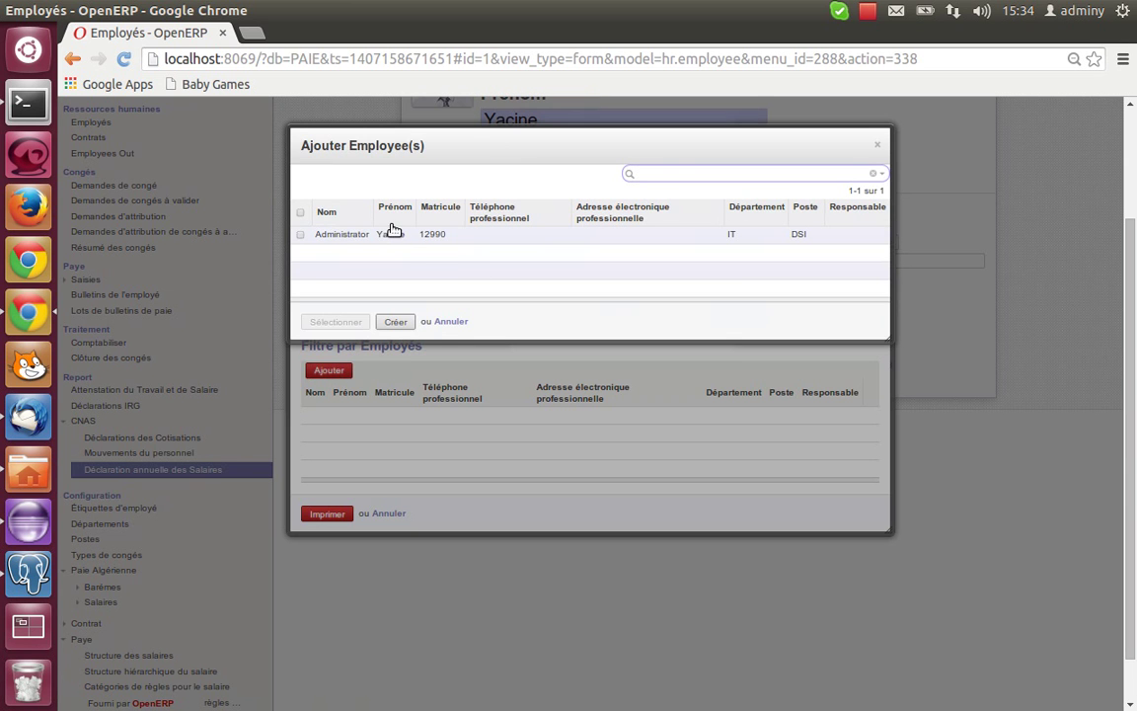
pyautogui.click(449, 322)
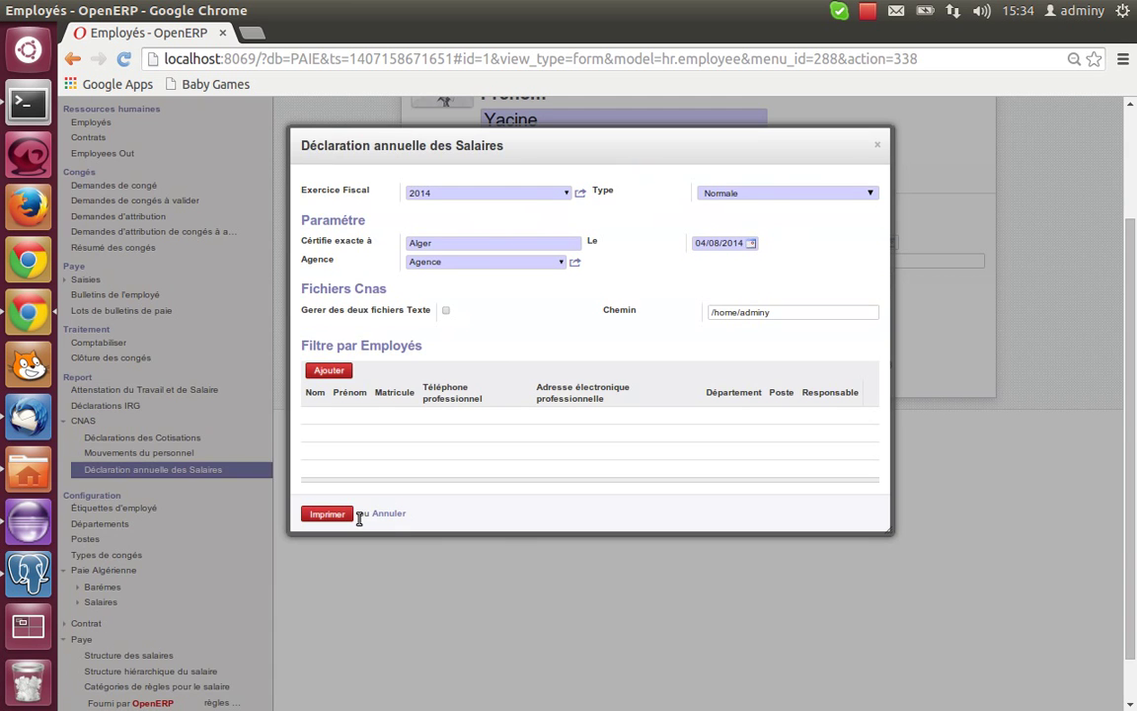
pyautogui.click(337, 517)
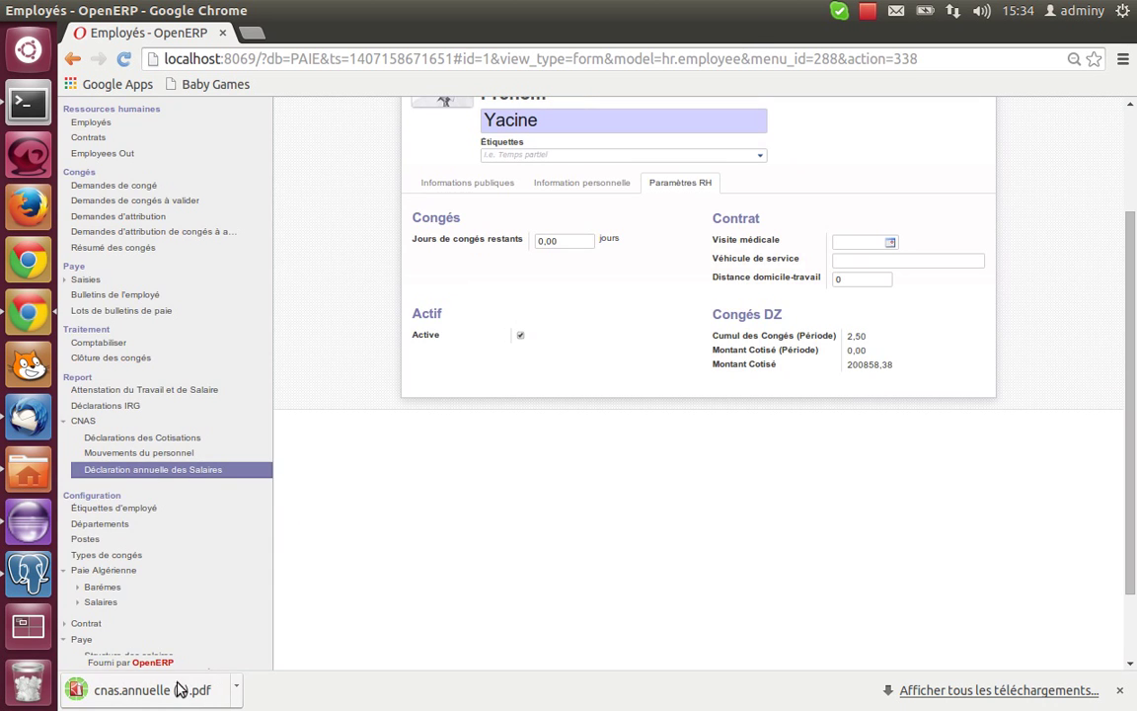
pyautogui.click(180, 689)
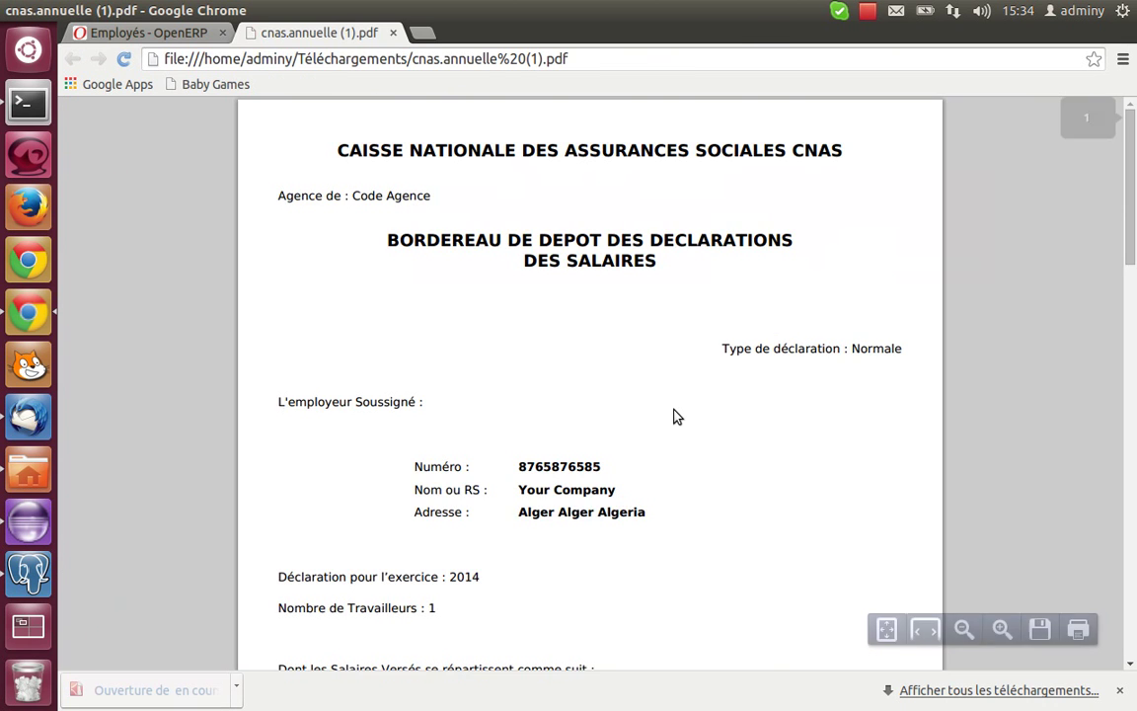
# Read the annual total on the deposit slip and the employee line on the second page, and close the PDF
pyautogui.scroll(-2, 677, 416)
pyautogui.scroll(-2, 677, 415)
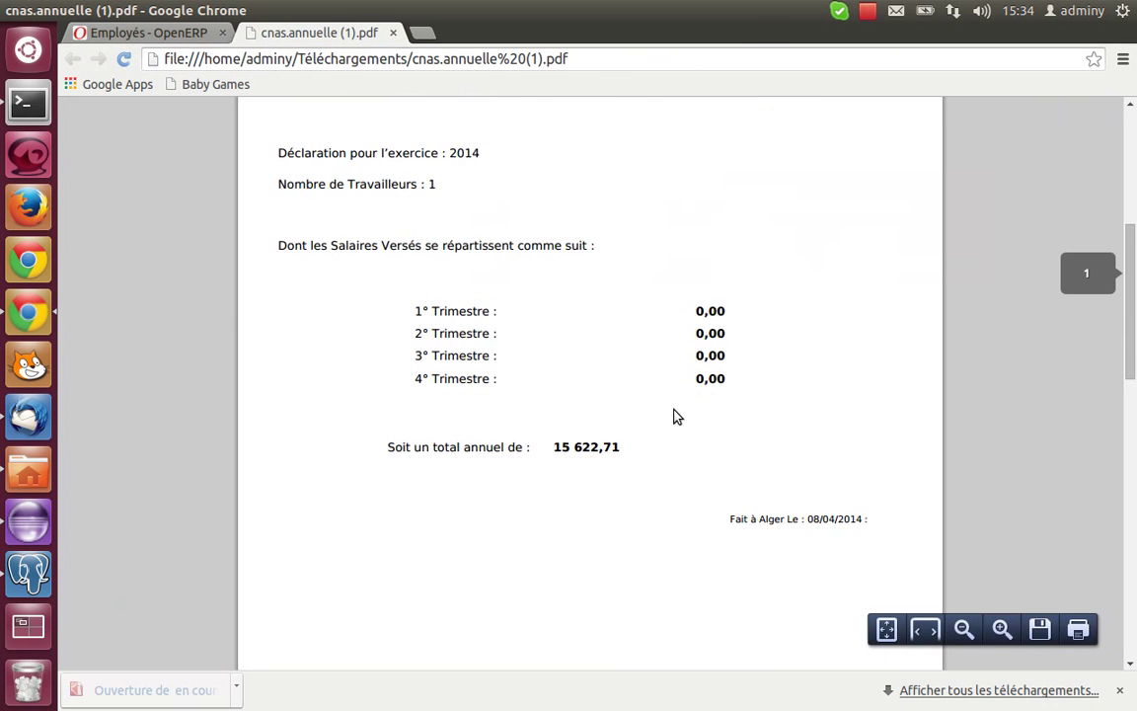
pyautogui.doubleClick(618, 446)
pyautogui.scroll(-5, 728, 457)
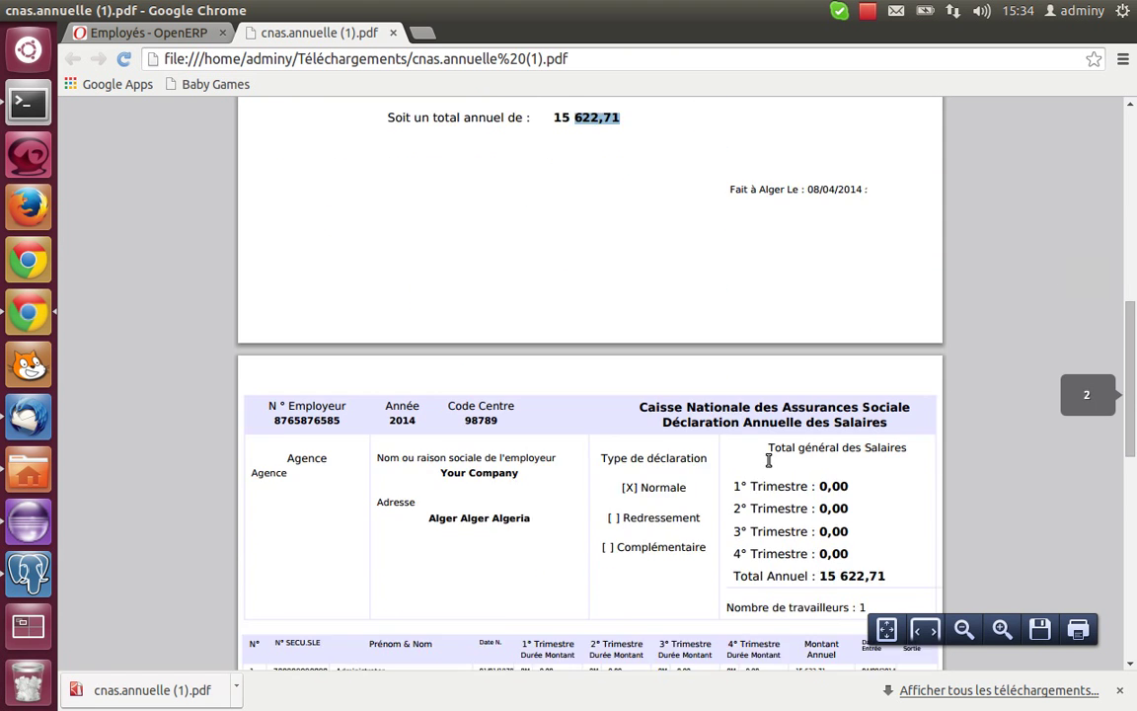
pyautogui.scroll(-1, 770, 464)
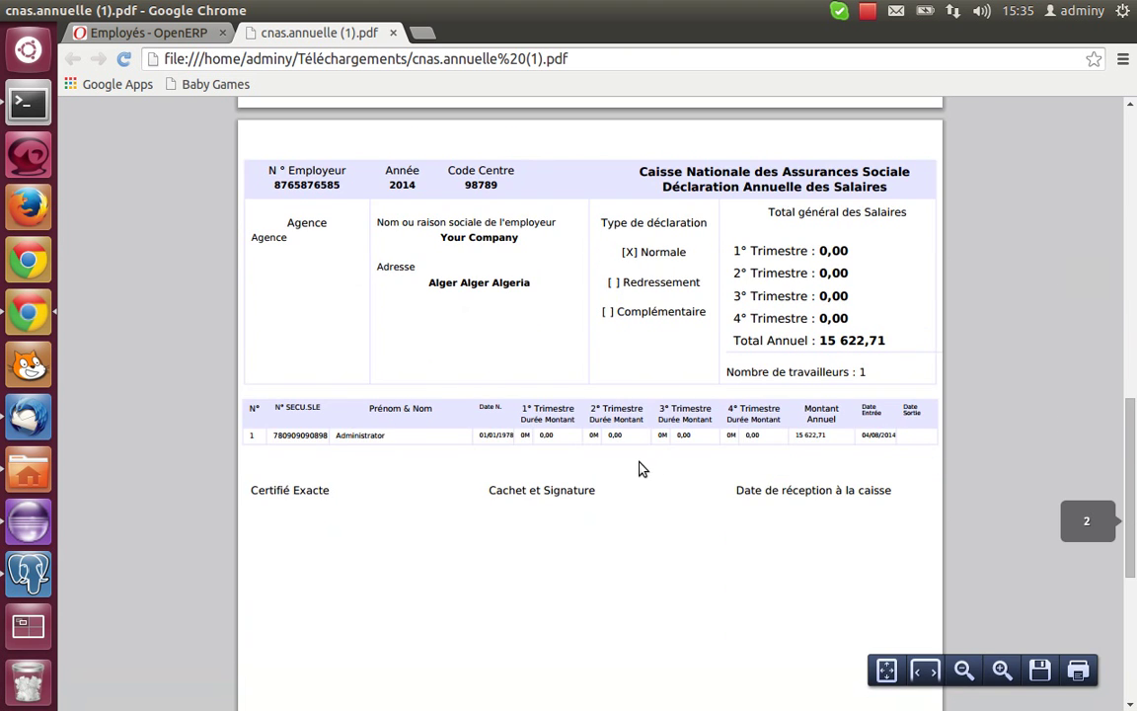
pyautogui.hotkey('ctrl', '+')
pyautogui.scroll(-3, 639, 469)
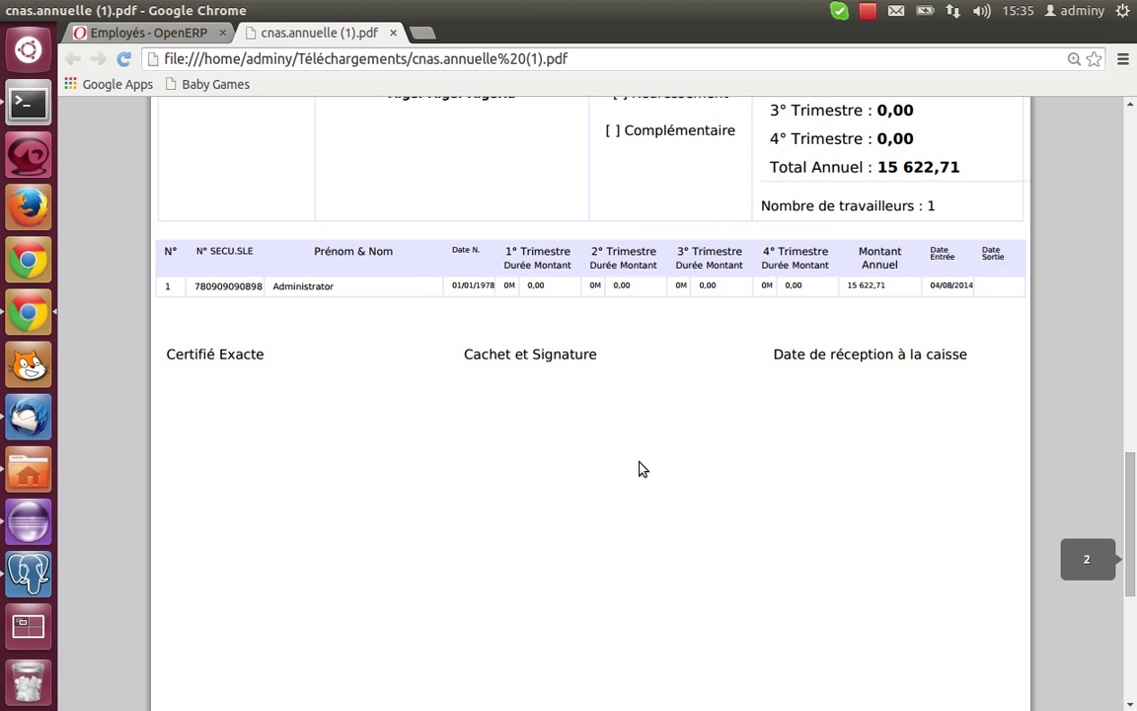
pyautogui.click(393, 32)
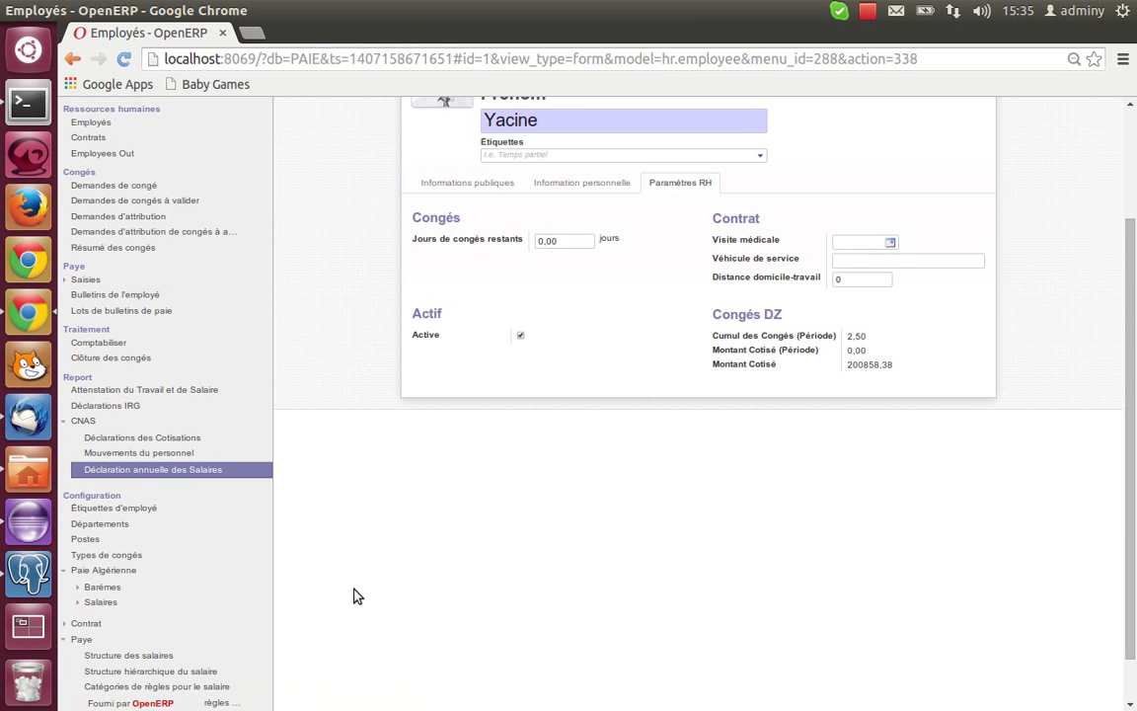
# Print the 2014 annual salary declaration again with generation of the two CNAS text files enabled, using the path /home/adminy
pyautogui.click(204, 471)
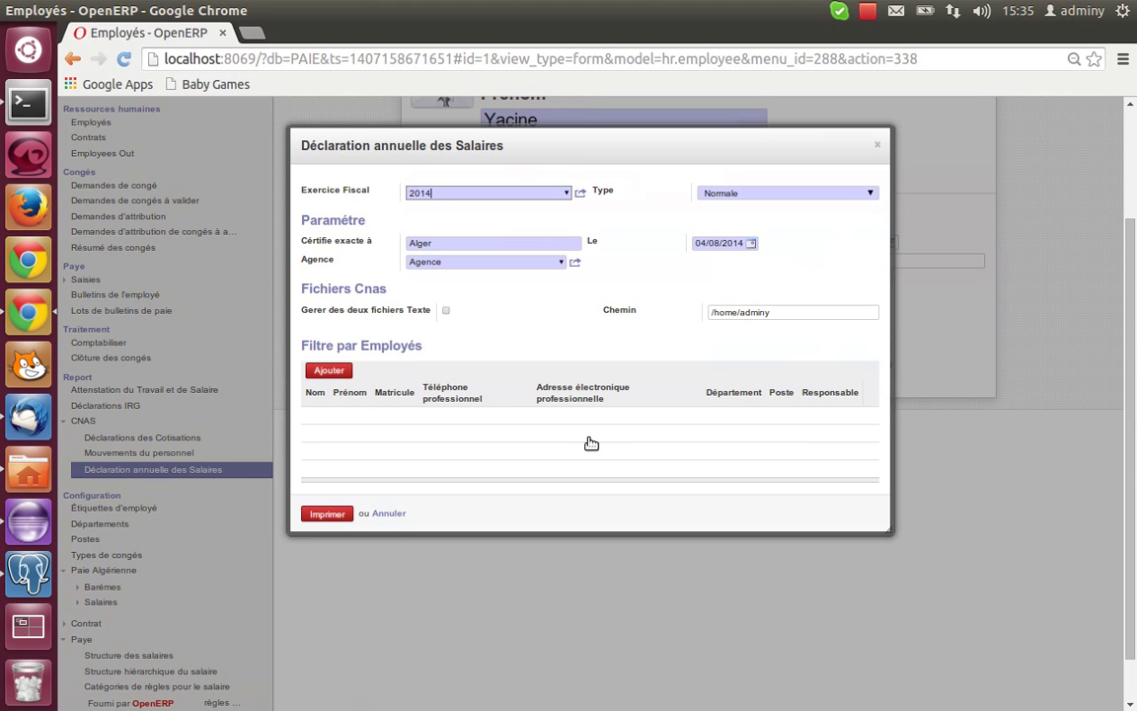
pyautogui.click(445, 311)
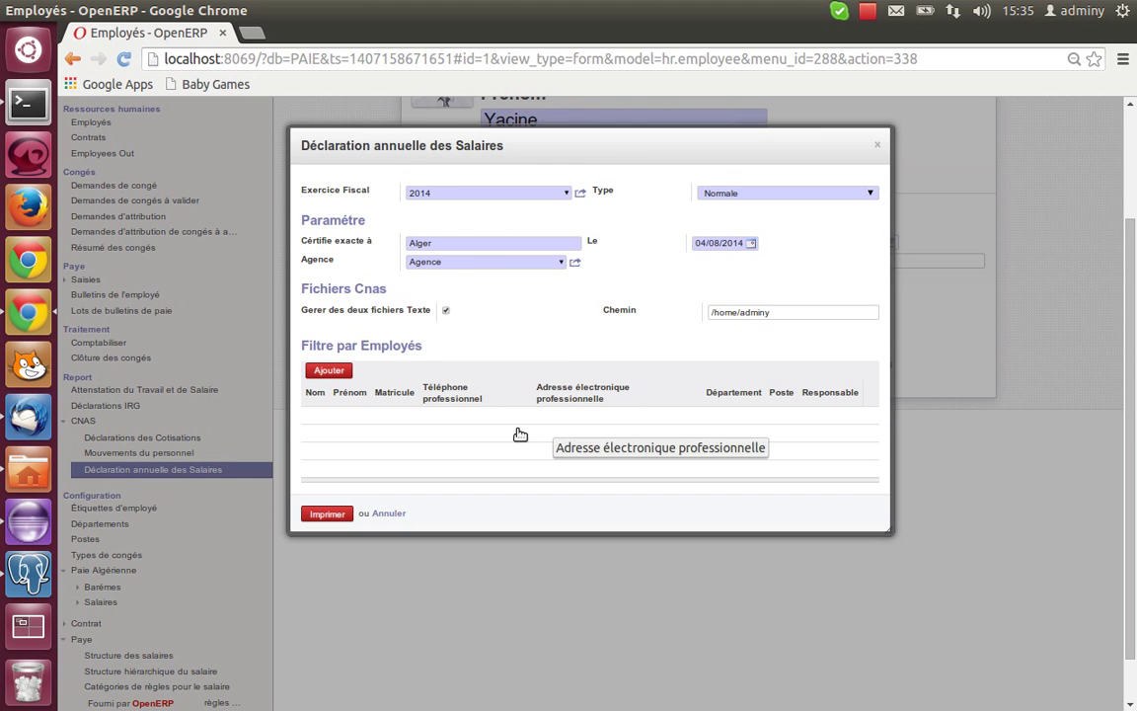
pyautogui.click(336, 513)
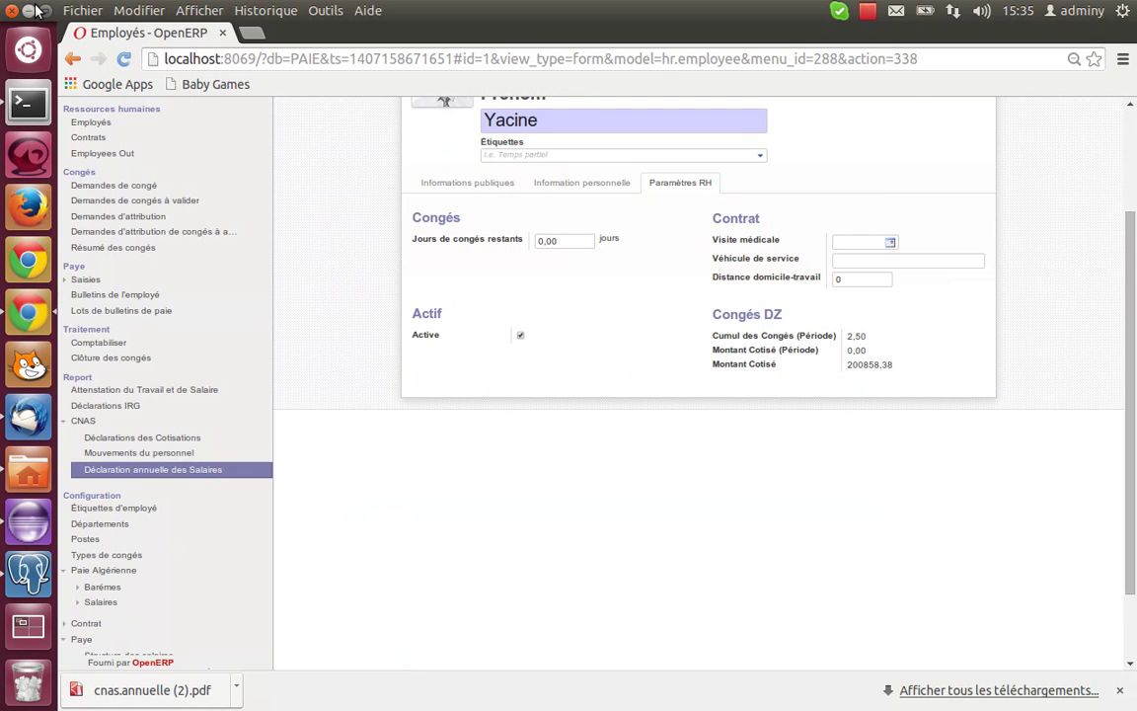
# Switch from the browser to the file manager and go to the personal folder (Dossier personnel) holding the generated CNAS text files
pyautogui.click(28, 10)
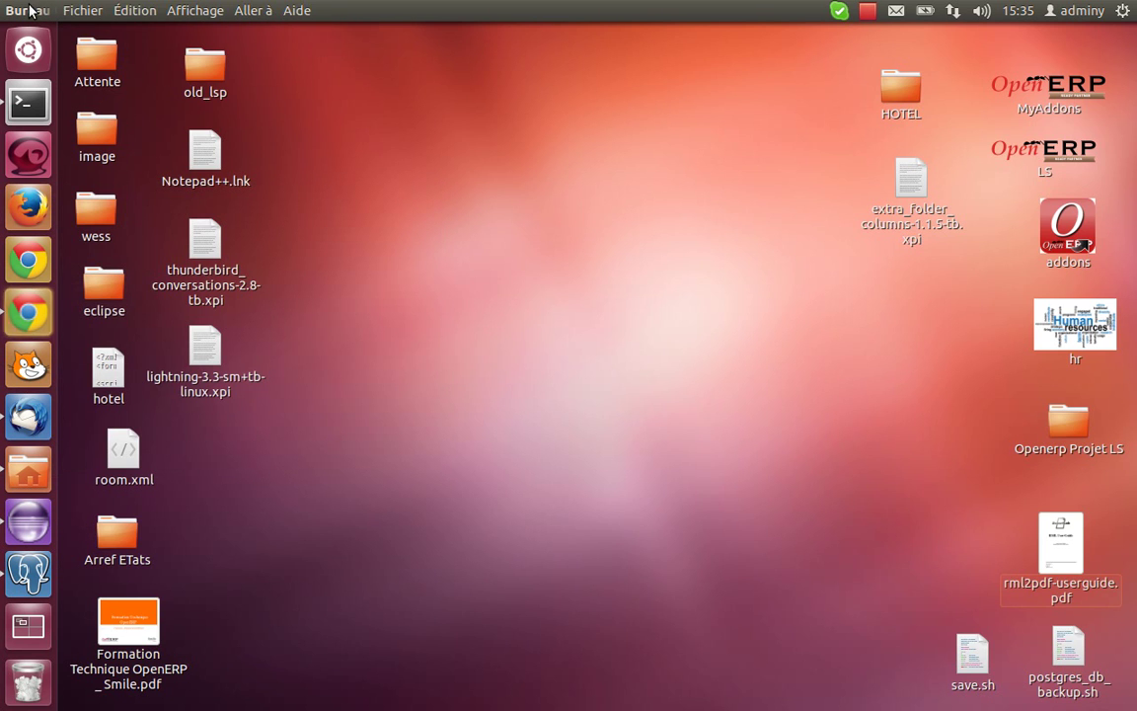
pyautogui.doubleClick(893, 97)
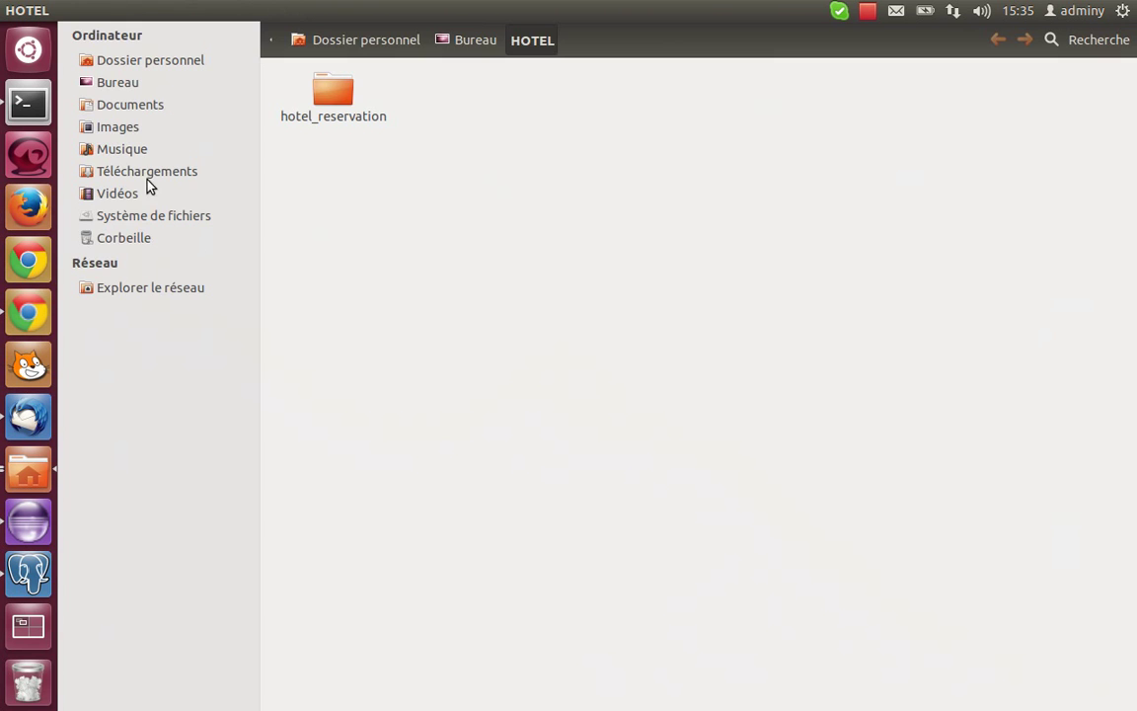
pyautogui.click(132, 87)
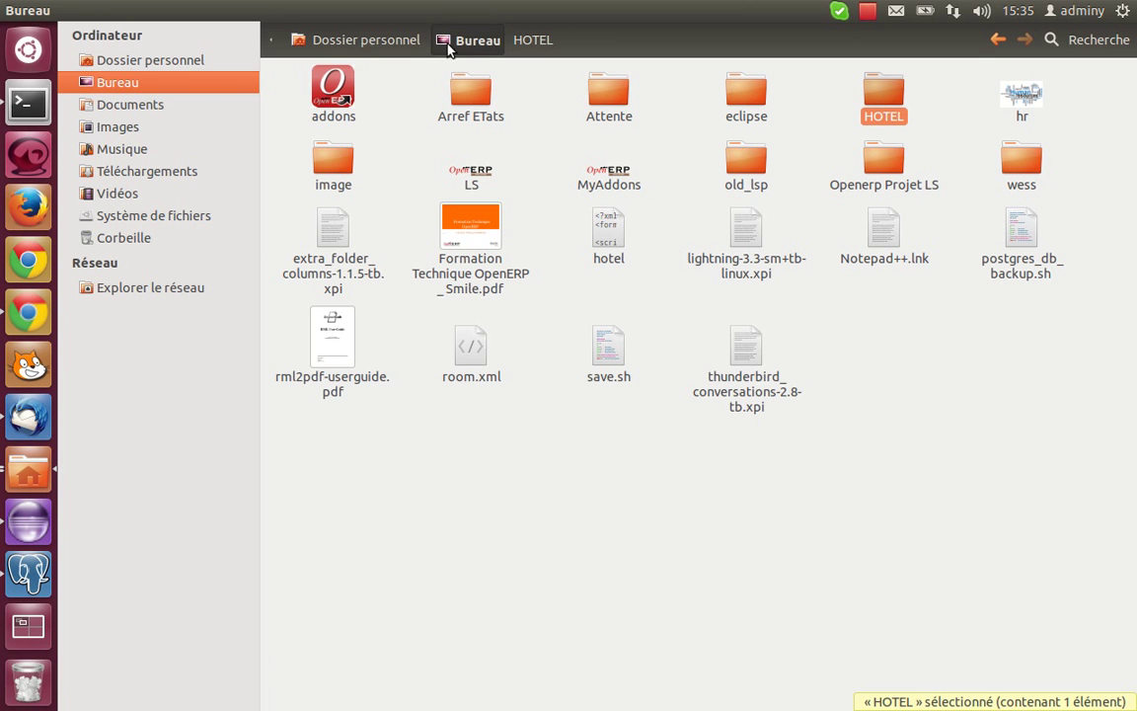
pyautogui.click(406, 41)
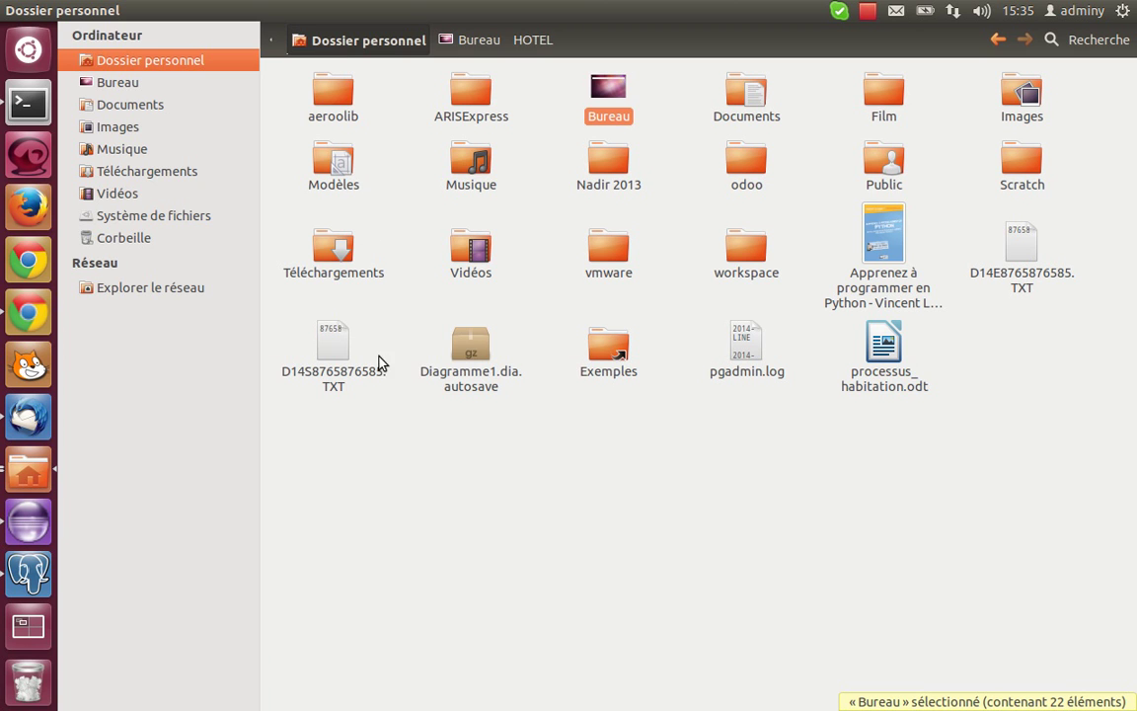
# Open the generated CNAS text file starting with D14S in the text editor, examine the employee's salary record and close it
pyautogui.click(322, 359)
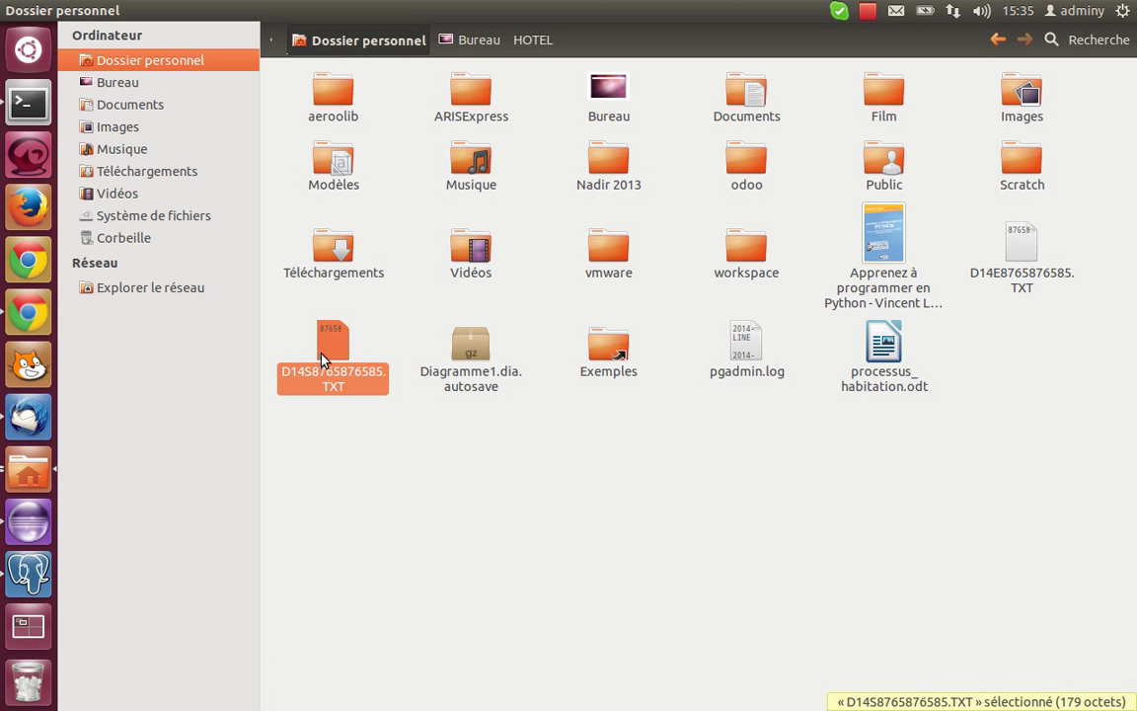
pyautogui.doubleClick(322, 359)
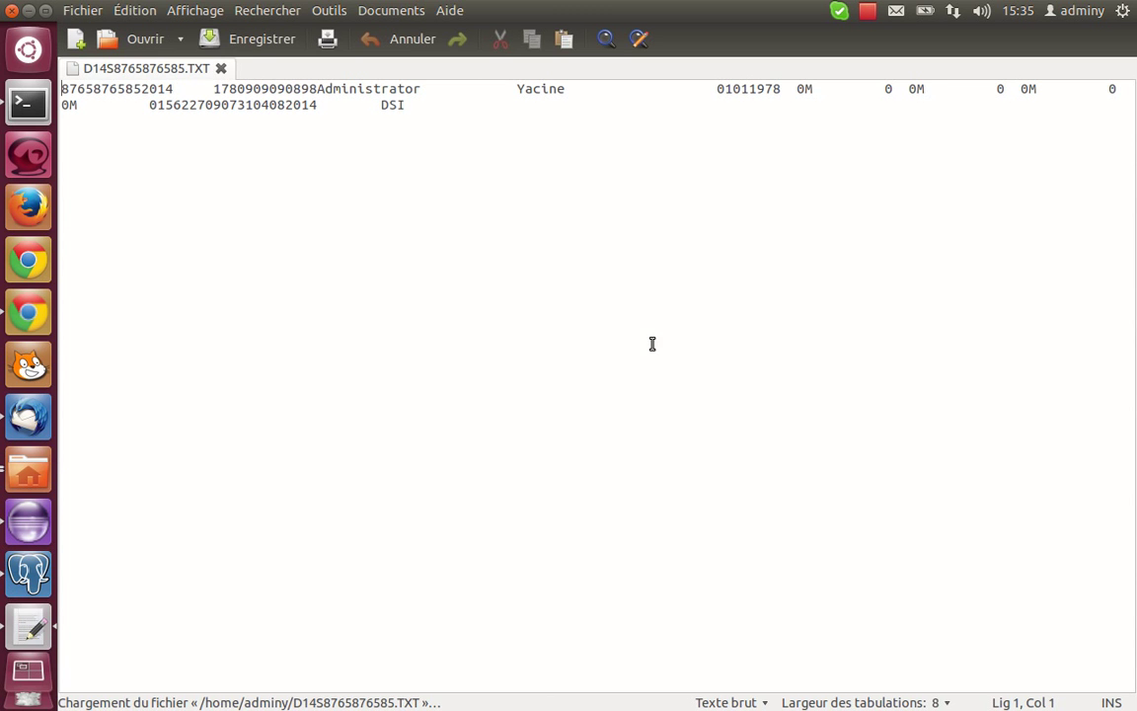
pyautogui.click(11, 10)
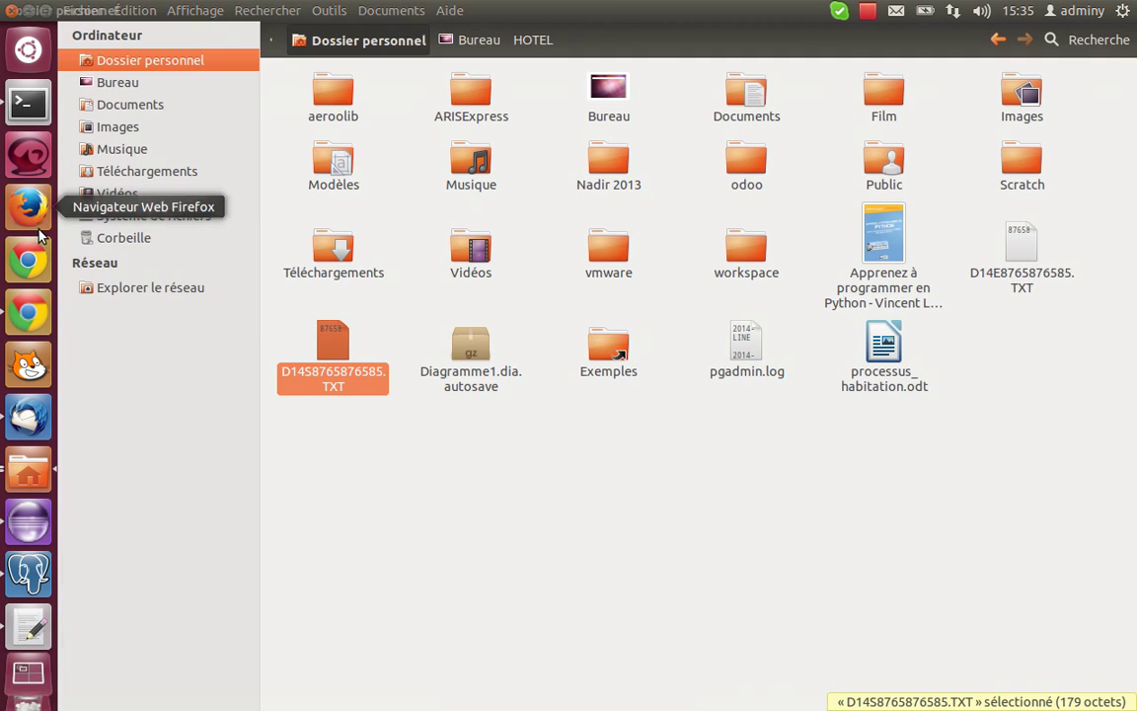
# Switch back to OpenERP in Chrome and reopen the Ressources humaines section
pyautogui.click(35, 324)
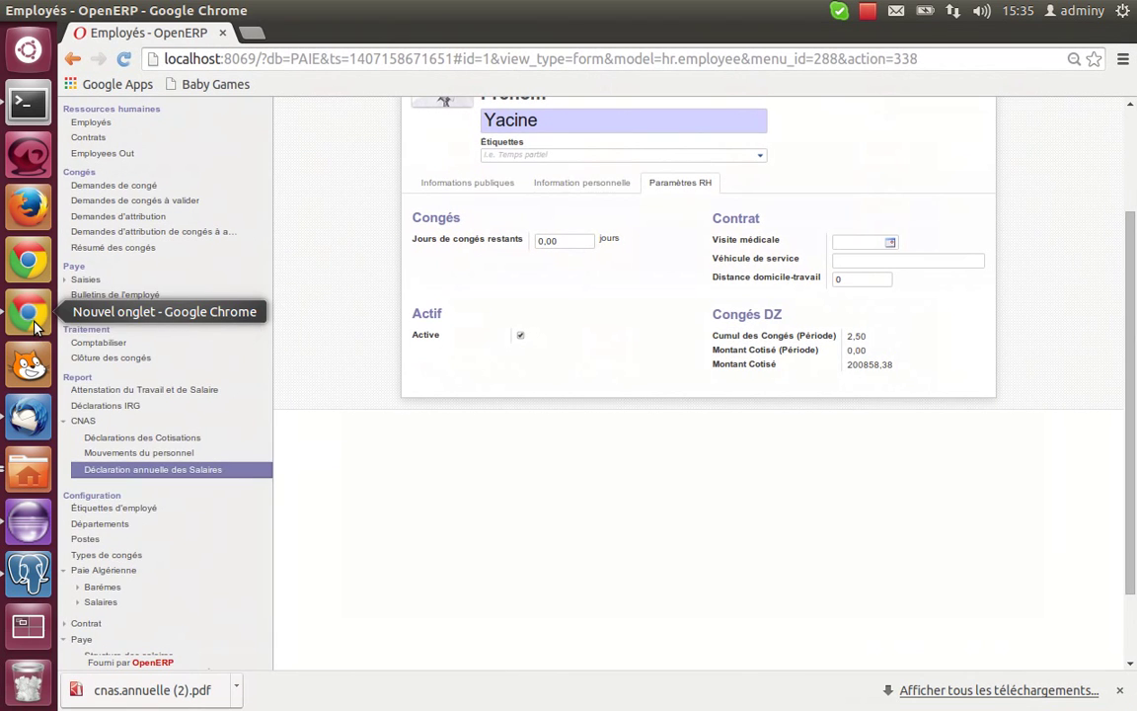
pyautogui.scroll(-2, 499, 658)
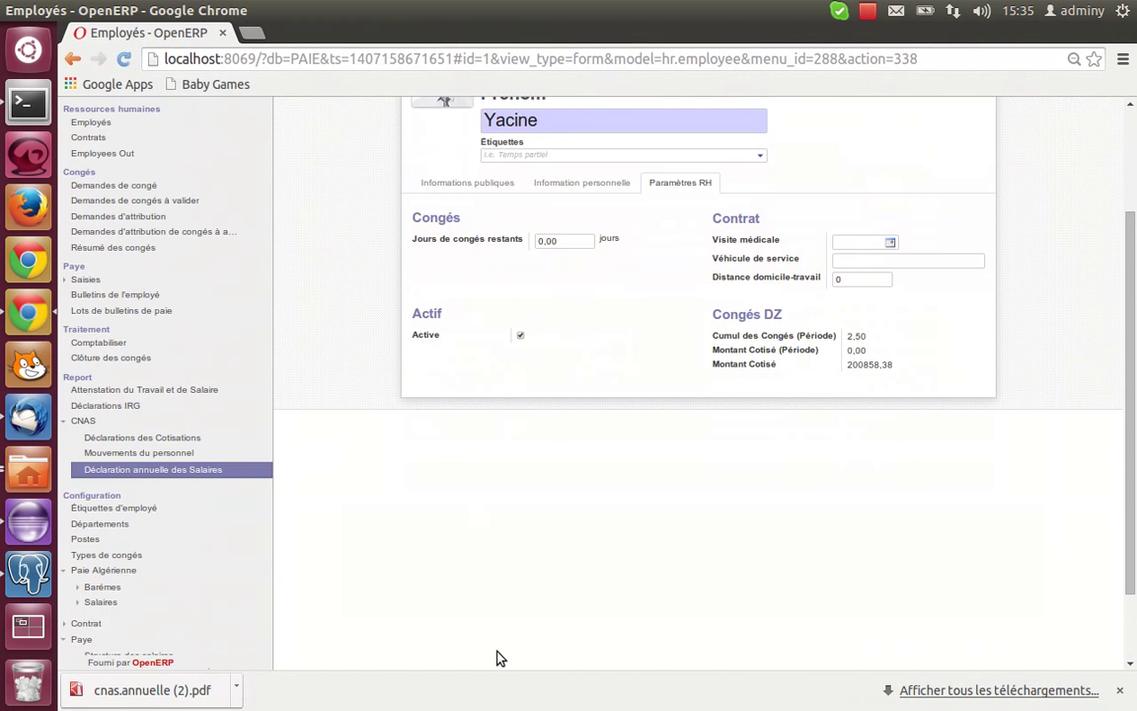
pyautogui.scroll(3, 500, 658)
pyautogui.click(245, 109)
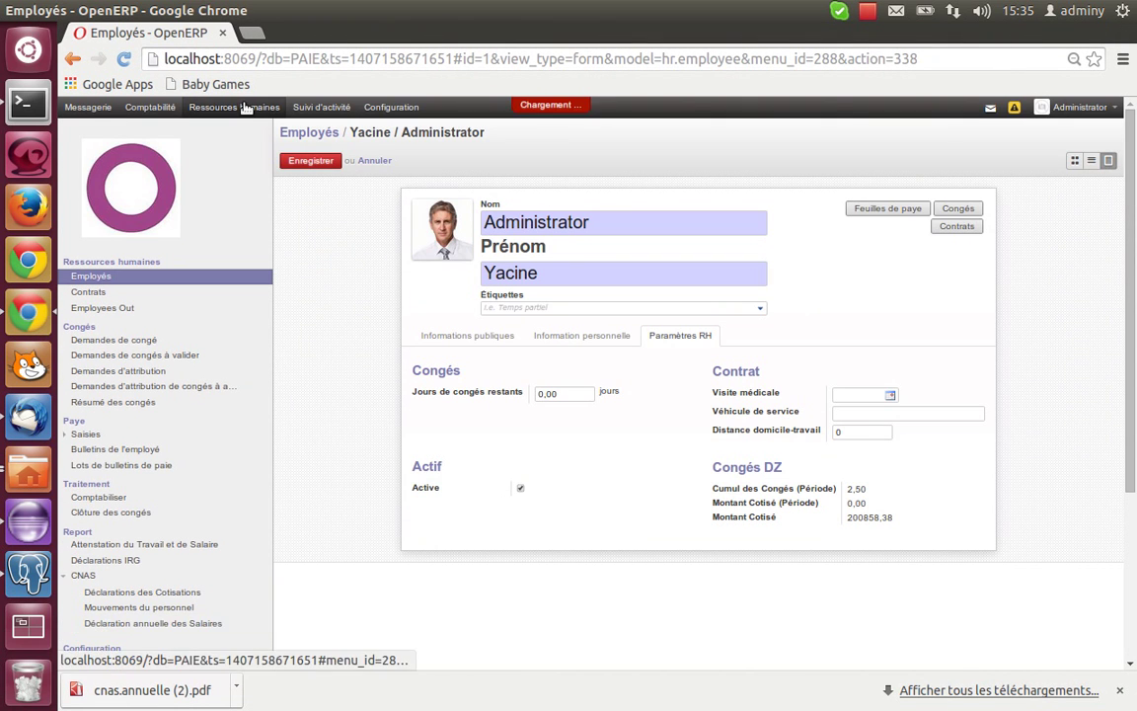